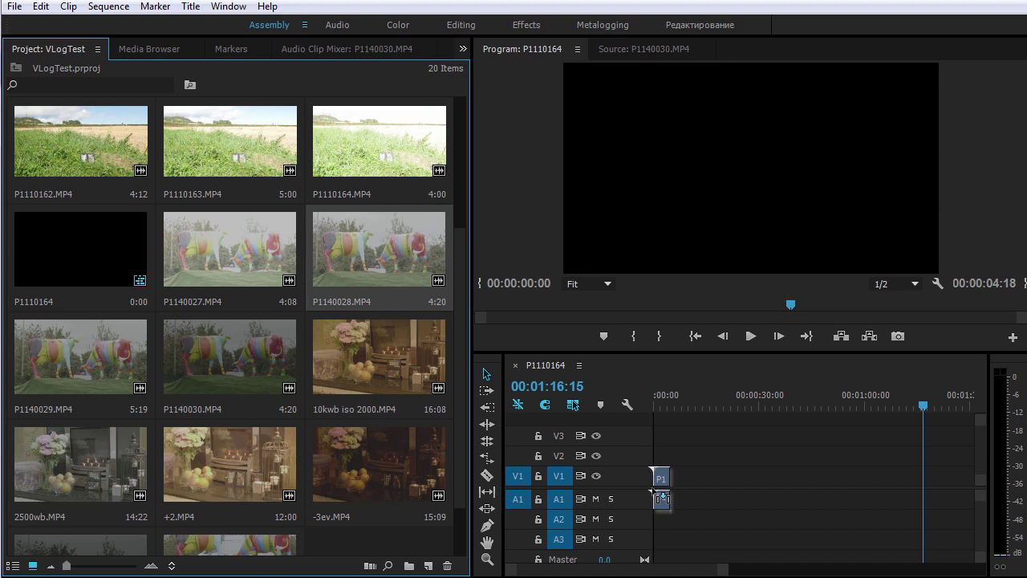
Place P1140028 at the sequence start, then open the Color workspace with the waveform scope
left_click_drag(367, 256, 662, 481)
left_click(665, 409)
left_click(665, 405)
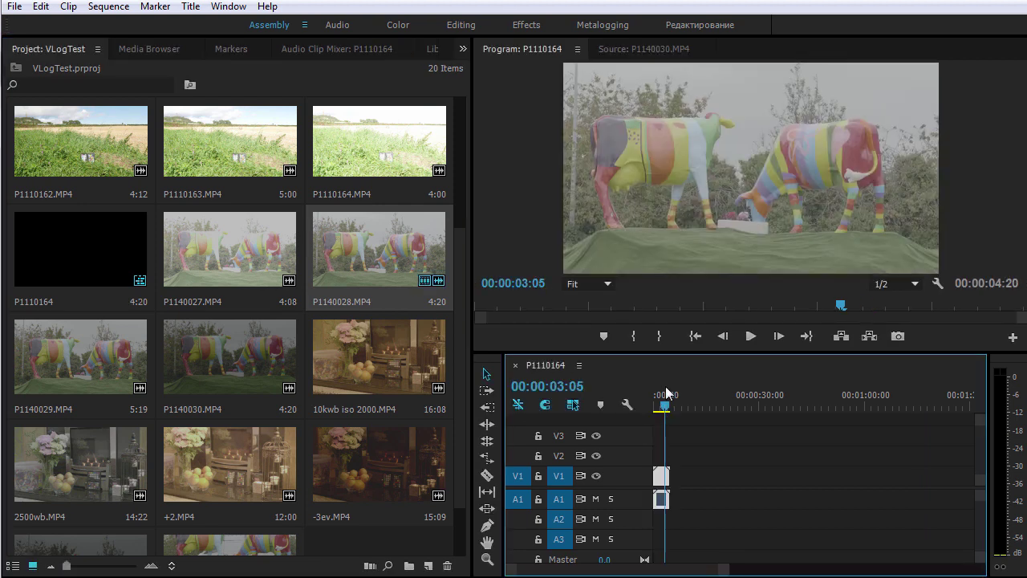
left_click(397, 25)
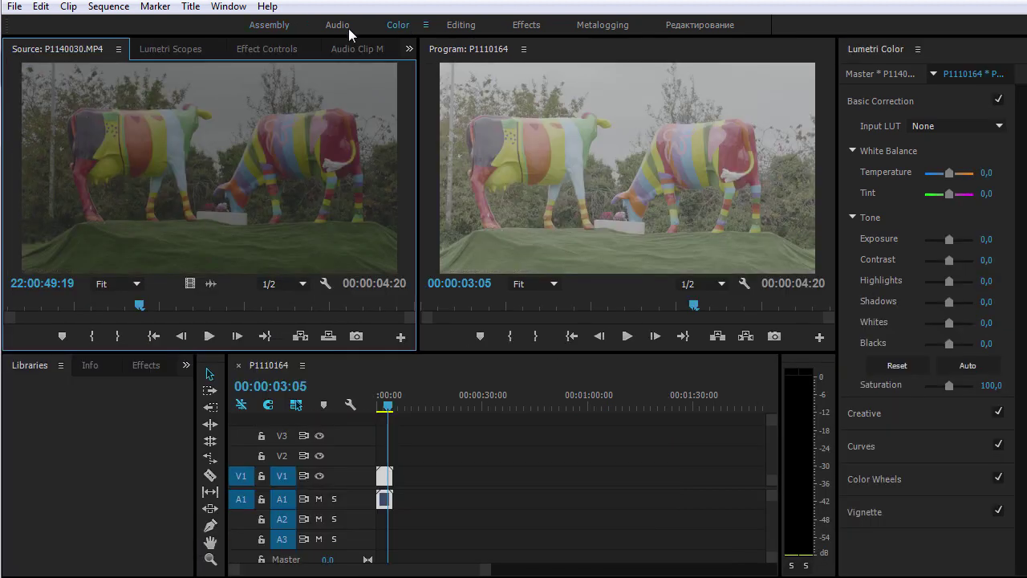
left_click(157, 48)
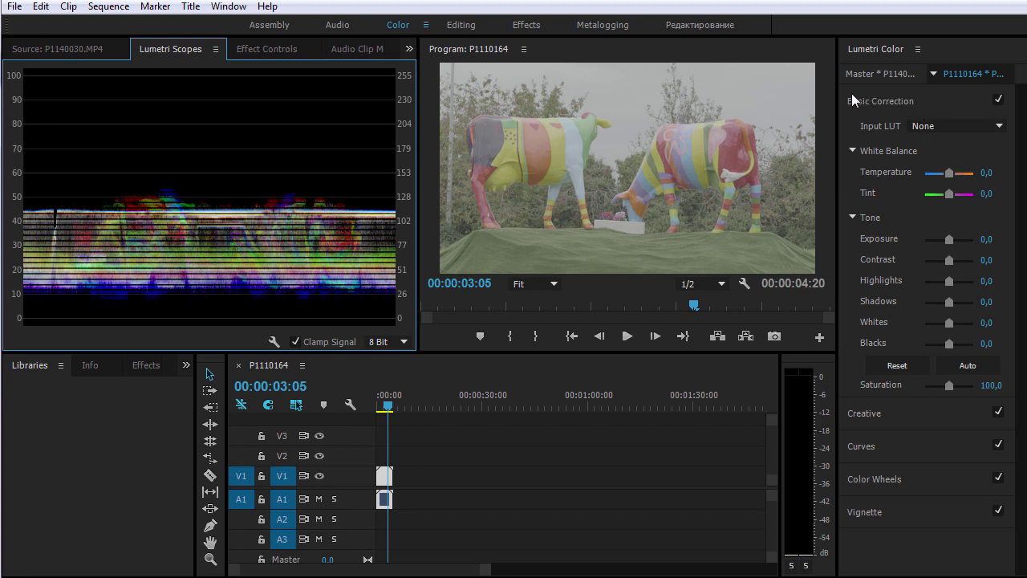
Look through the Input LUT list and Creative Look settings without choosing anything
left_click(876, 410)
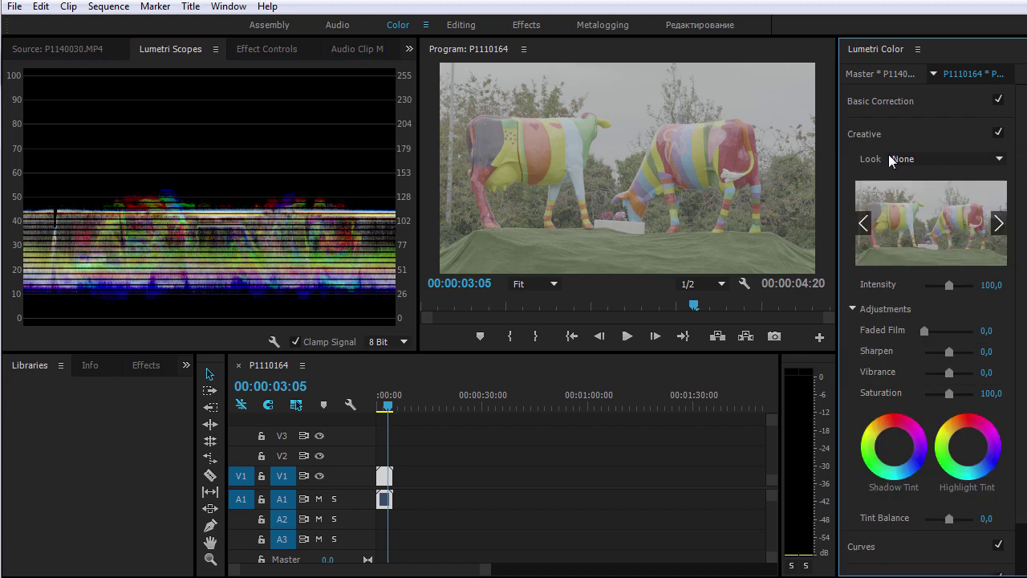
left_click(943, 102)
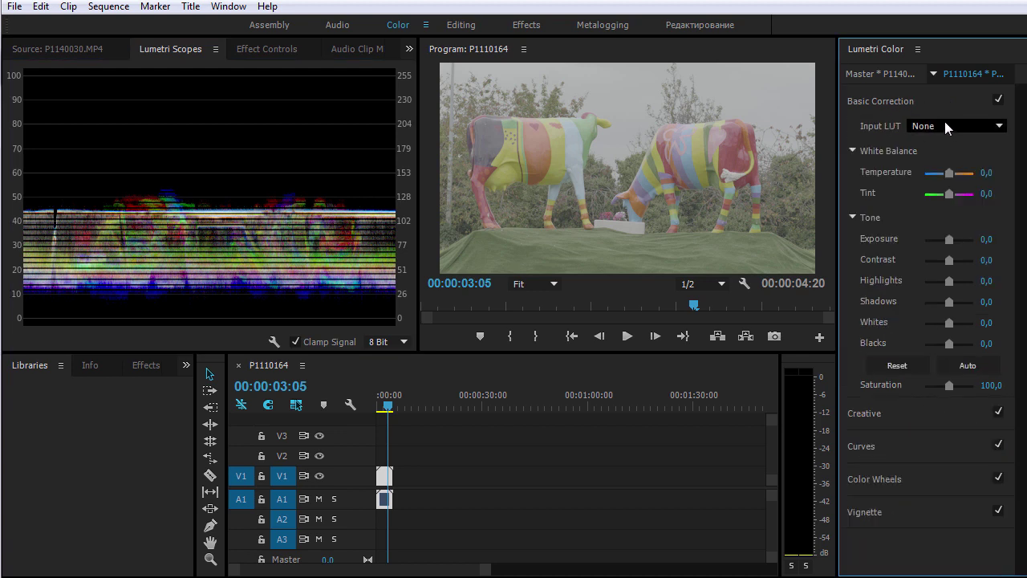
left_click(942, 125)
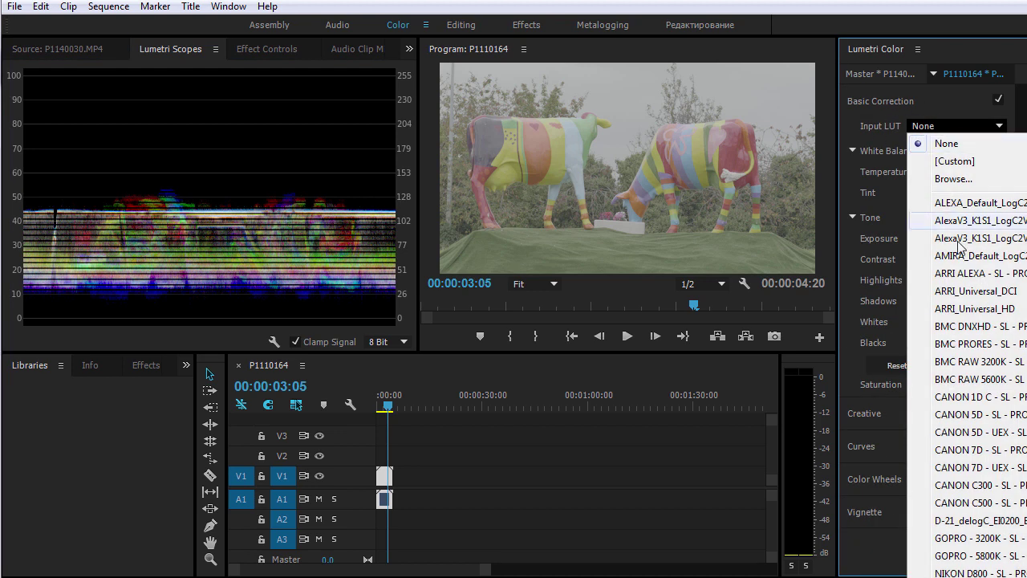
left_click(880, 101)
left_click(865, 134)
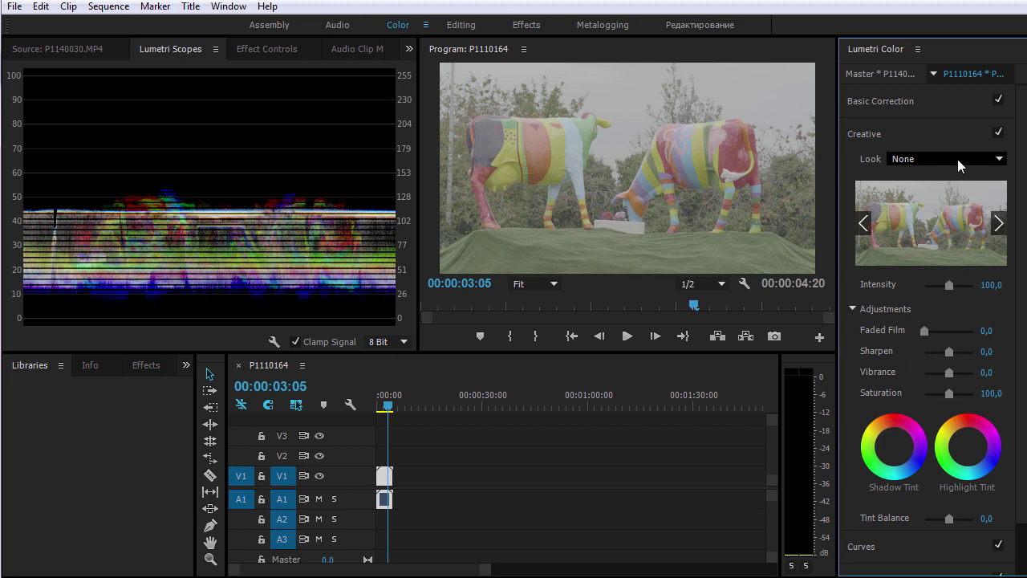
left_click(919, 102)
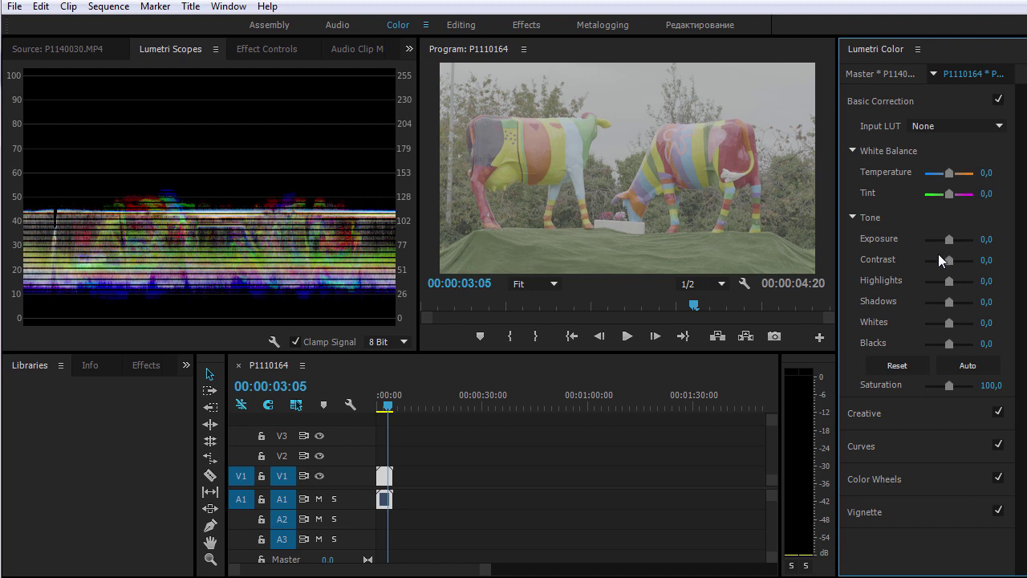
Choose Browse... from the Basic Correction Input LUT list to open Select a LUT
left_click(903, 412)
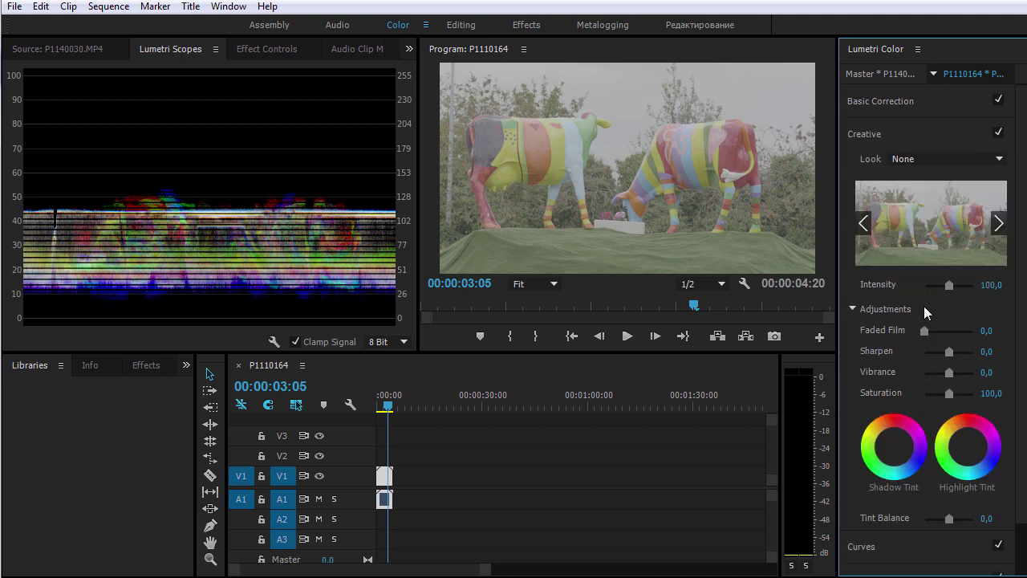
left_click(917, 101)
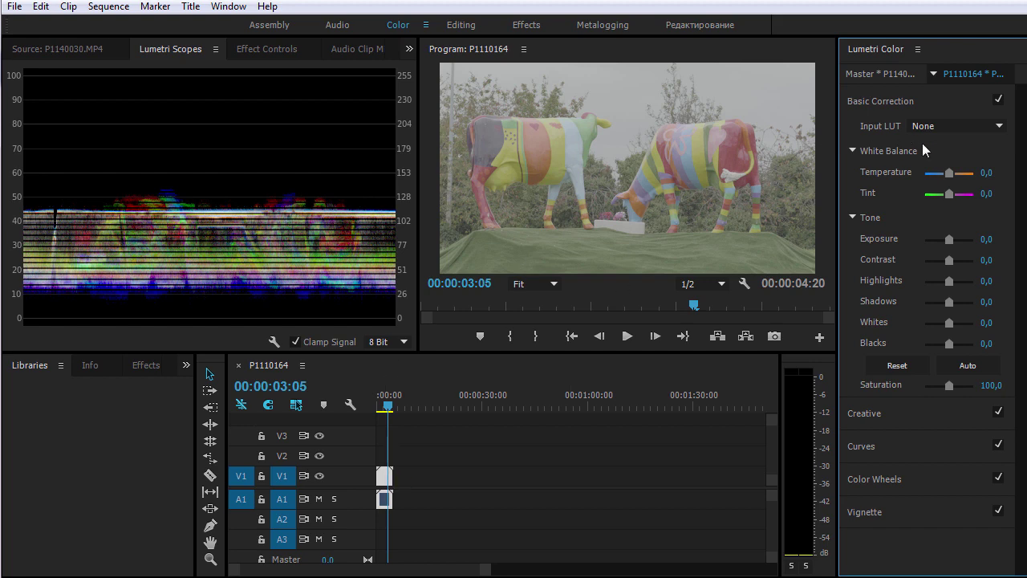
left_click(941, 126)
left_click(931, 175)
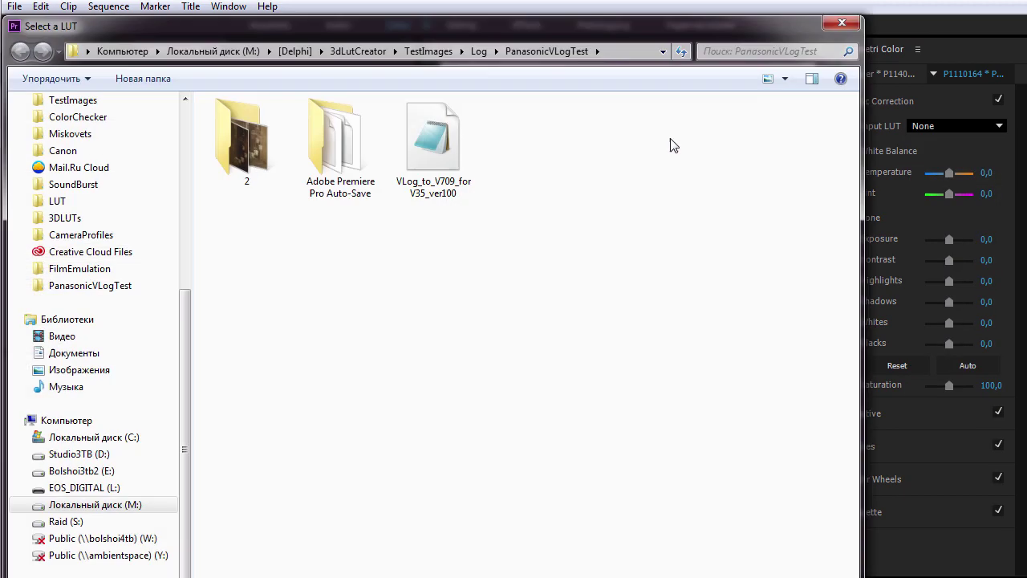
Load VLog_to_V709 as the input LUT and toggle Basic Correction off and on to compare
double_click(434, 153)
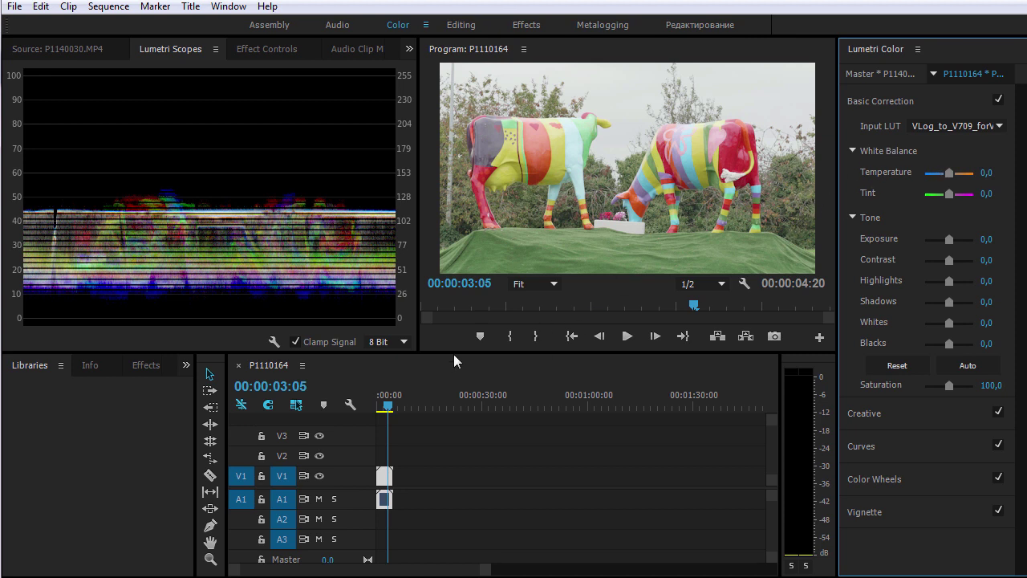
left_click(998, 99)
left_click(998, 99)
left_click(386, 394)
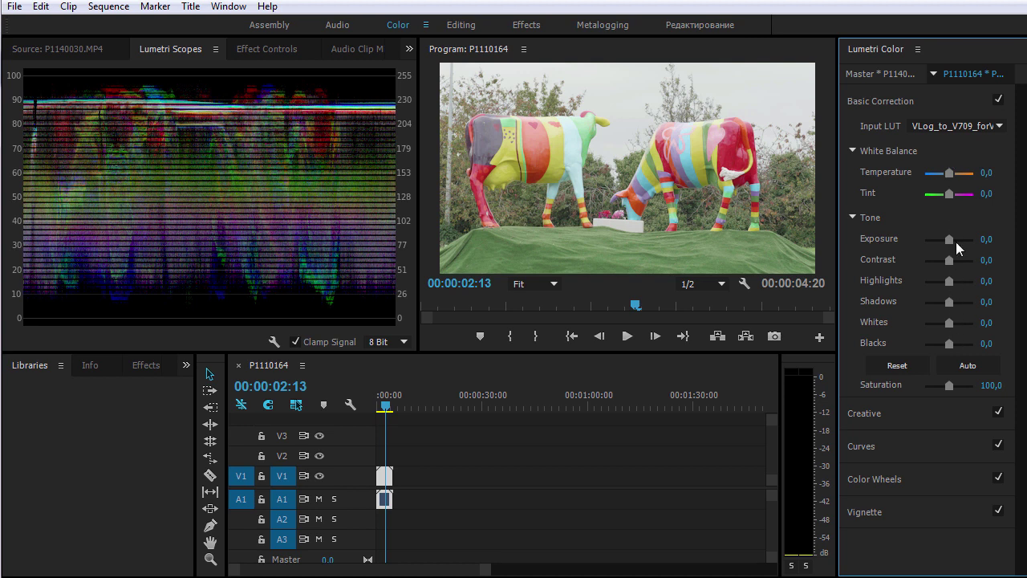
Turn off Basic Correction and load VLog_to_V709 as the Creative Look
left_click(999, 102)
left_click(890, 414)
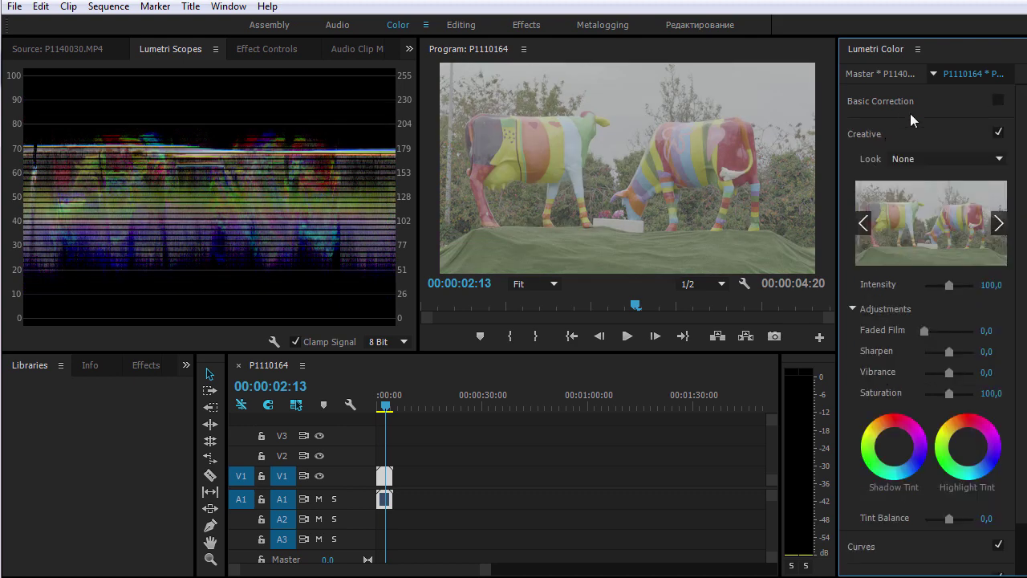
left_click(925, 158)
left_click(1018, 112)
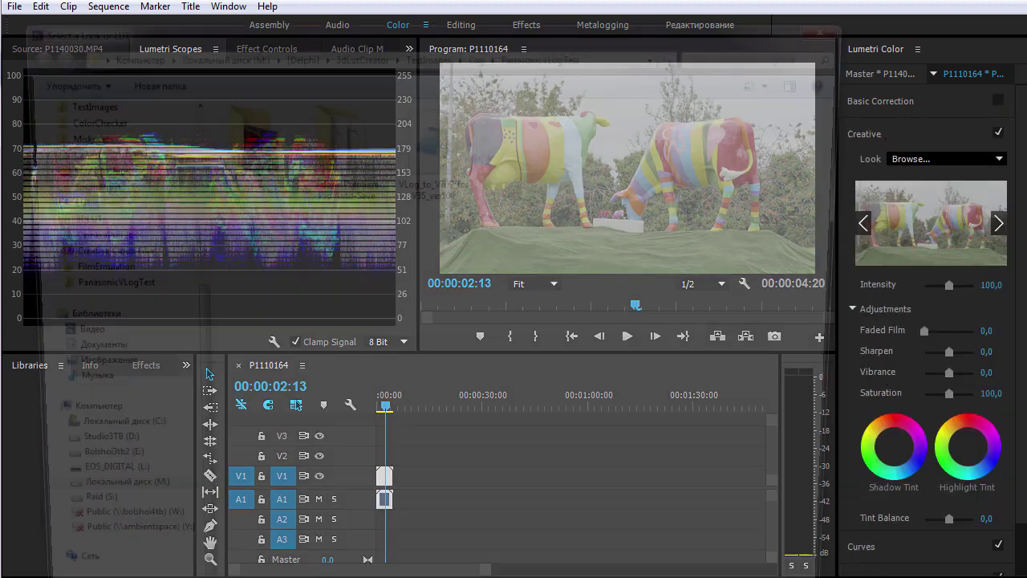
double_click(436, 149)
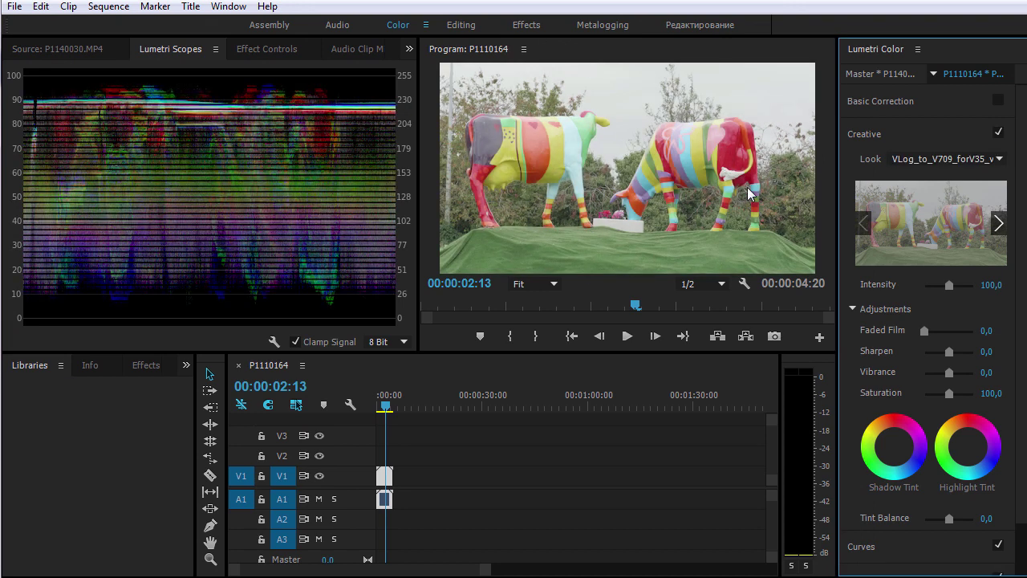
Toggle Basic Correction and Creative to compare, keeping only the input LUT on, then return to editing
left_click(998, 129)
left_click(993, 100)
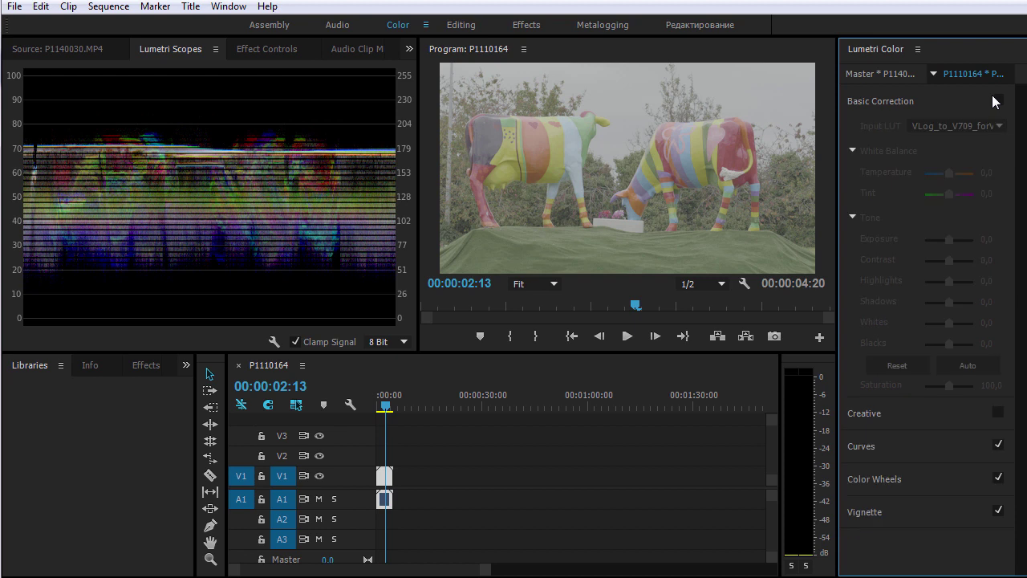
left_click(995, 101)
left_click(999, 100)
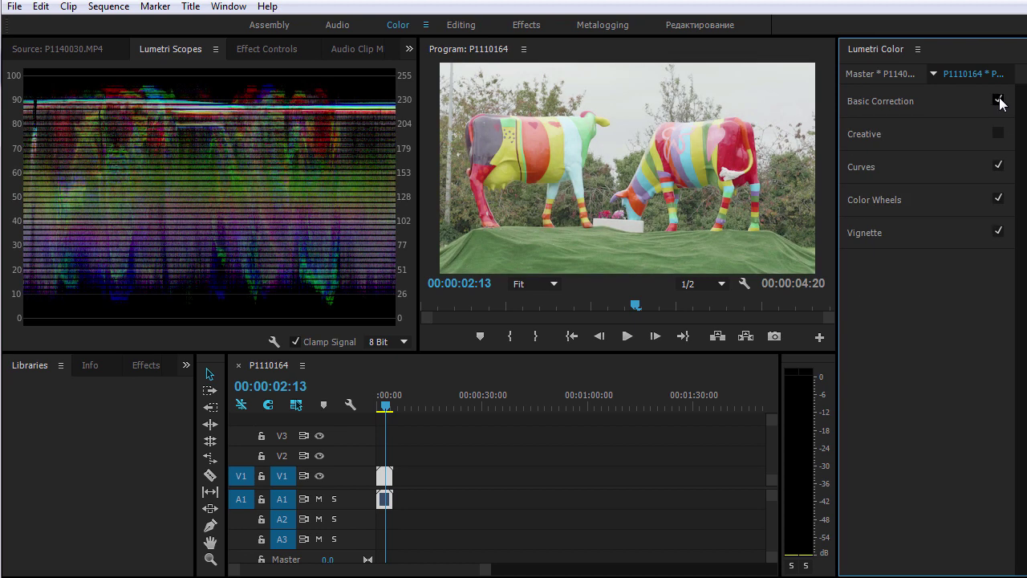
left_click(998, 100)
left_click(999, 134)
left_click(998, 133)
left_click(998, 100)
left_click(271, 26)
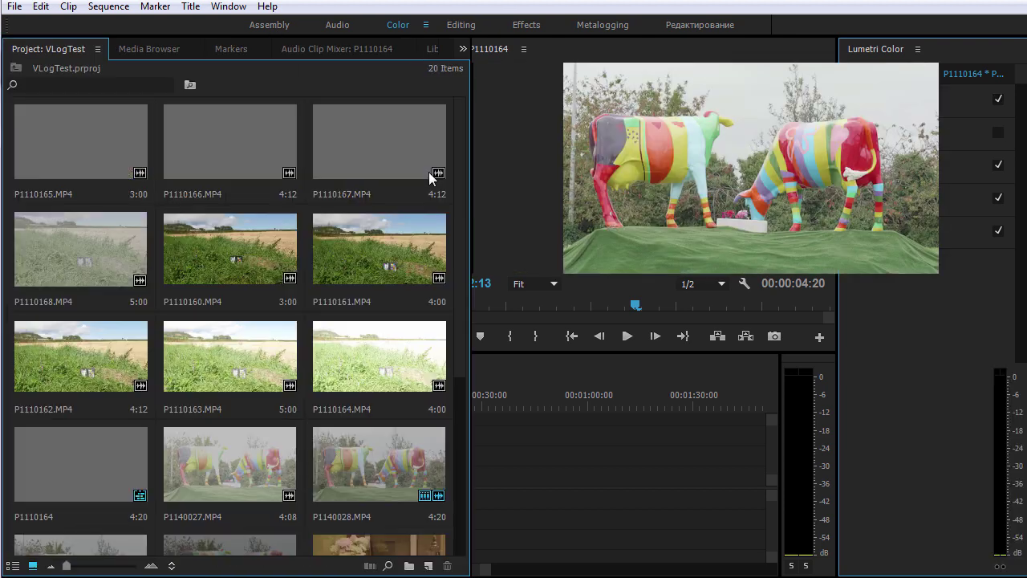
Insert P1140030 at the sequence start ahead of the graded clip and return to the Color workspace
left_click_drag(463, 297, 465, 406)
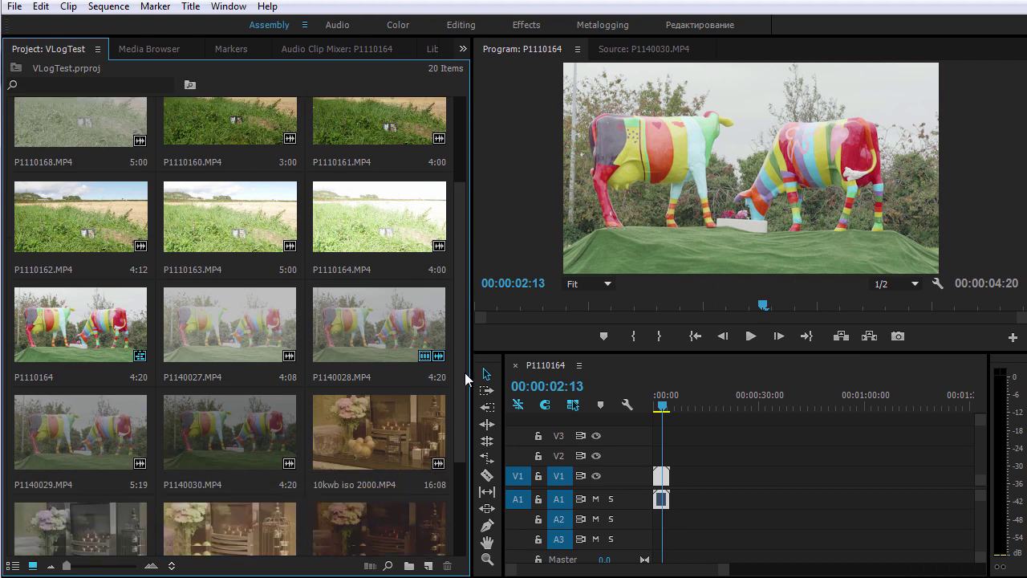
left_click(215, 390)
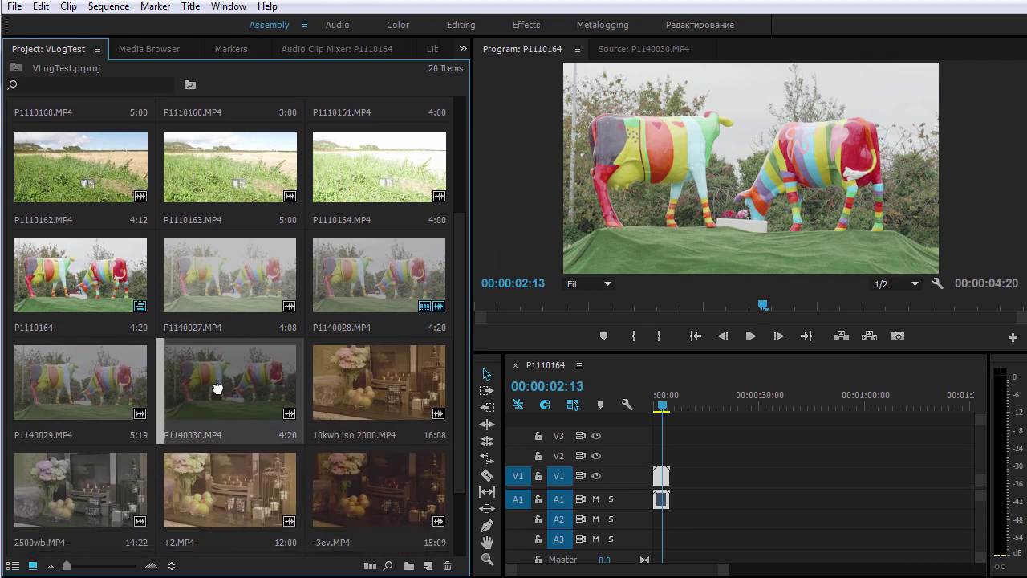
left_click_drag(252, 391, 659, 478)
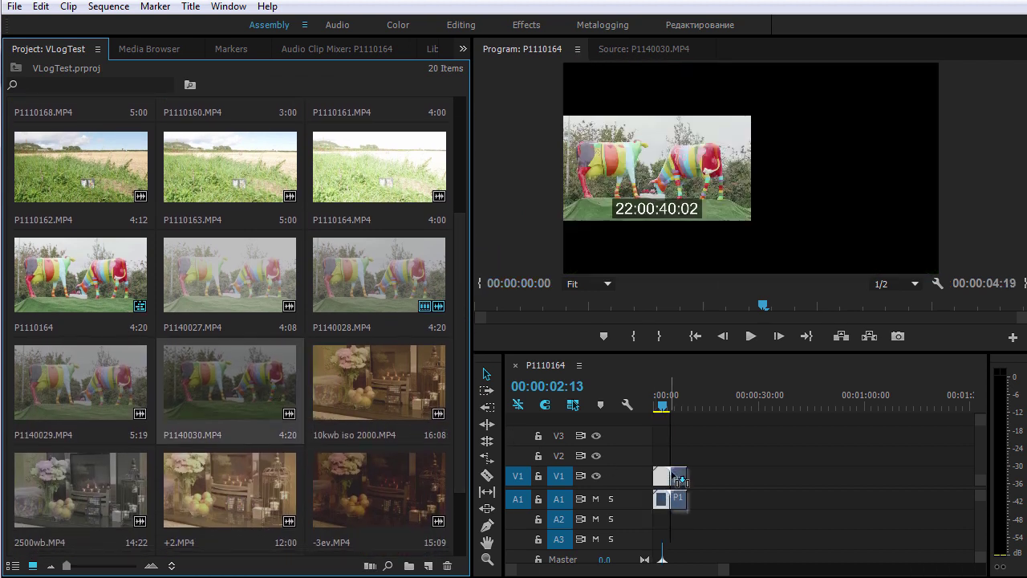
left_click(679, 405)
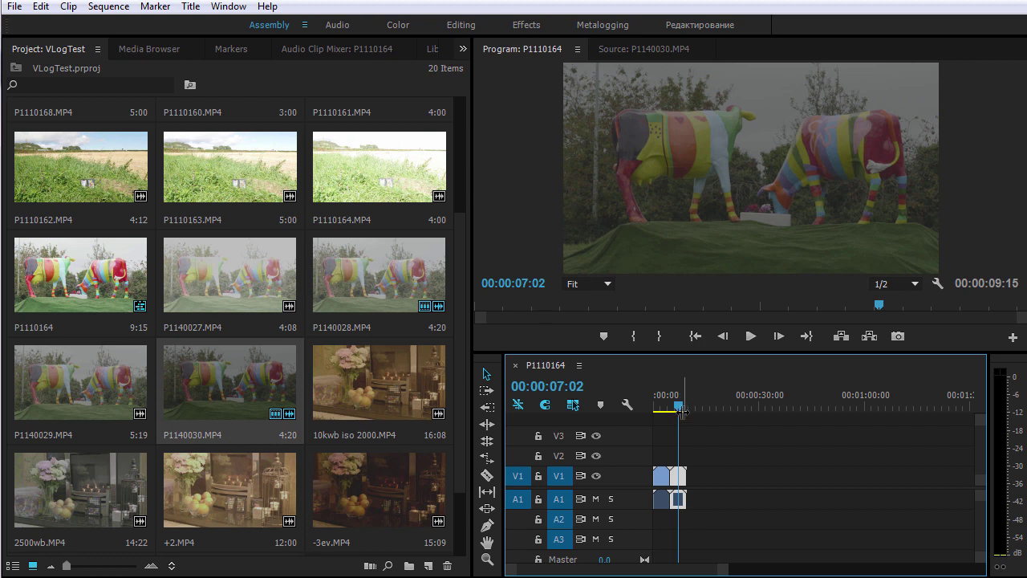
left_click(398, 22)
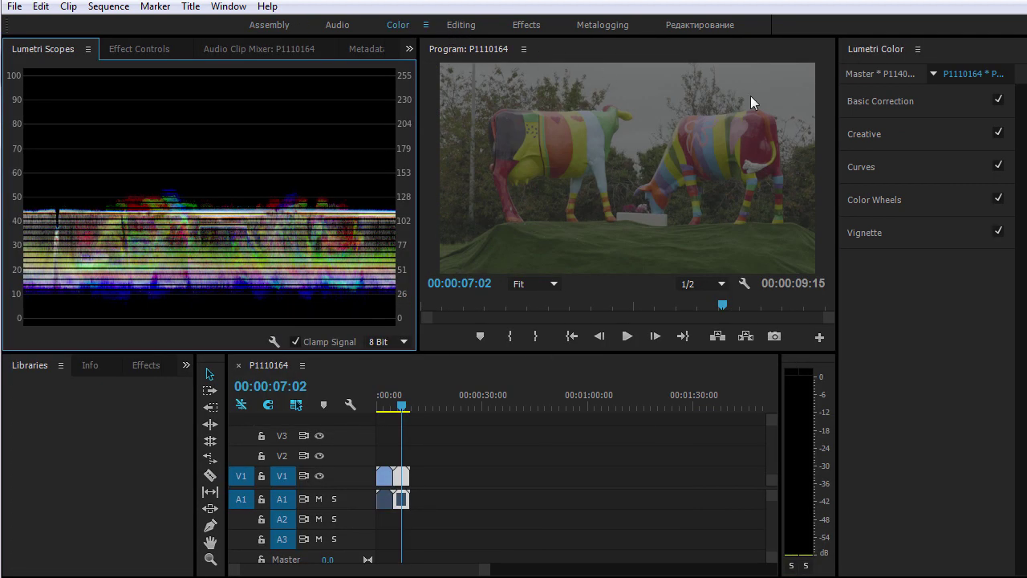
Apply VLog_to_V709 as the new clip's input LUT and compare frames in both clips
left_click(919, 100)
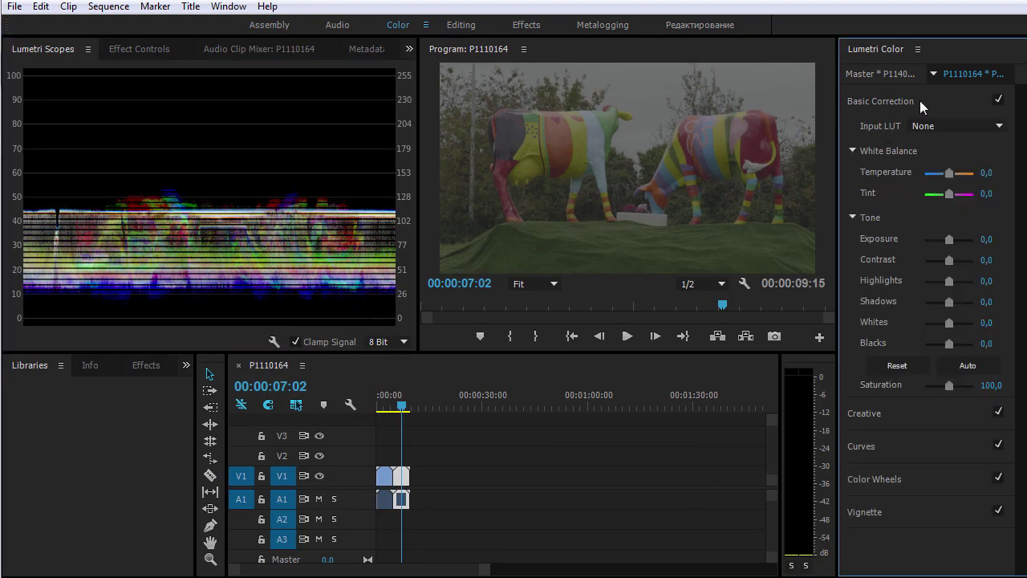
left_click(954, 126)
left_click(963, 179)
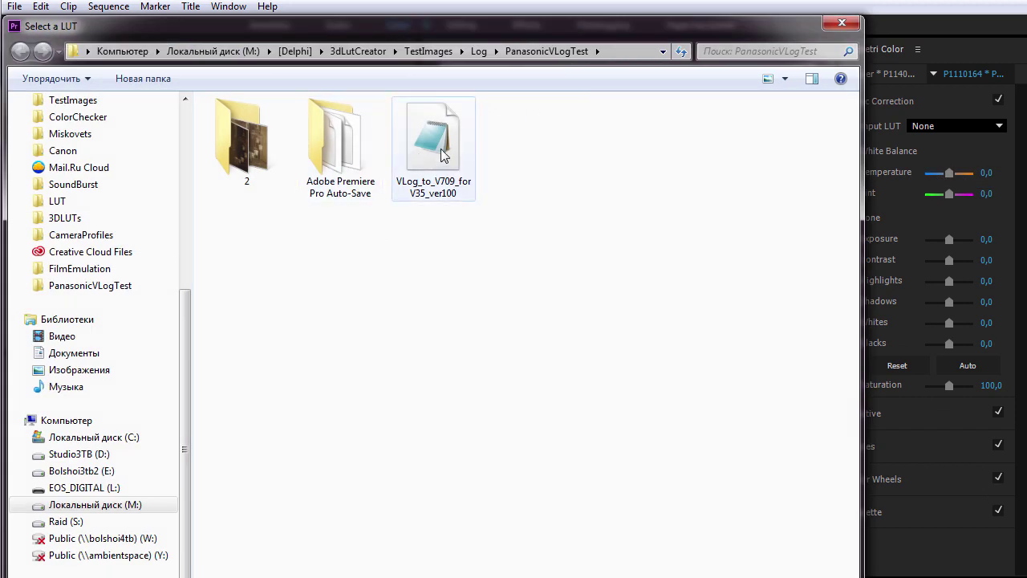
double_click(442, 156)
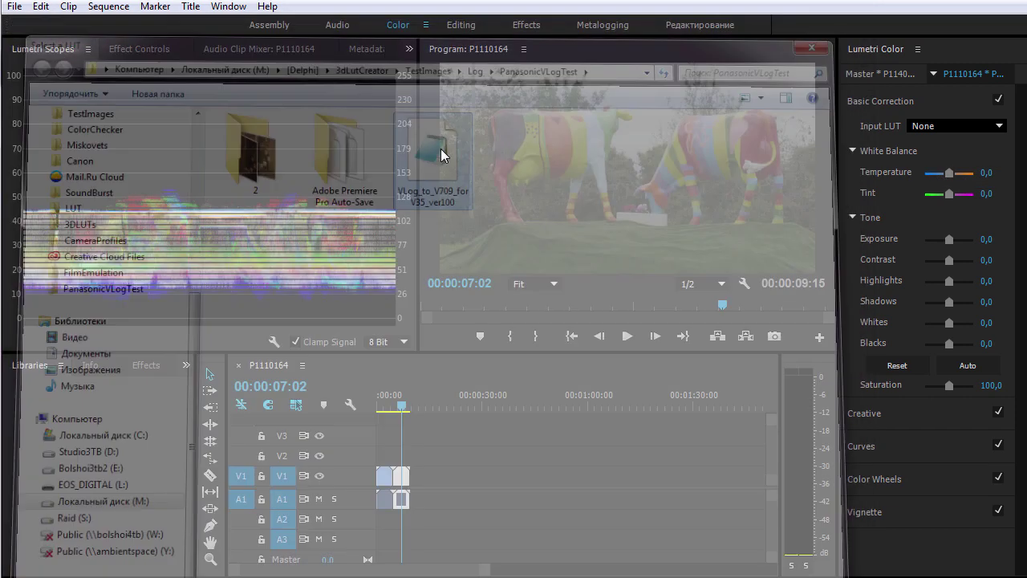
left_click(384, 405)
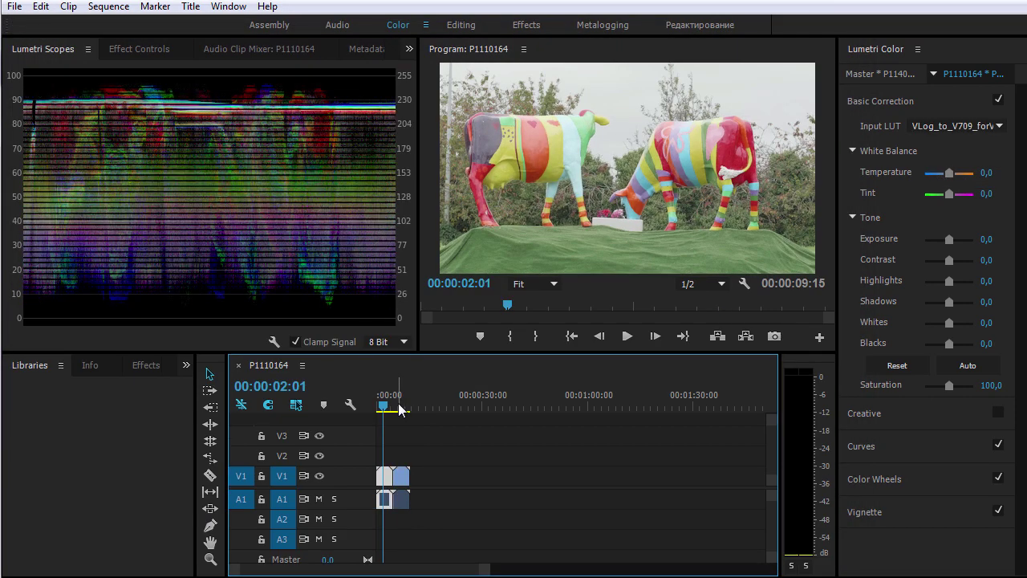
left_click(399, 407)
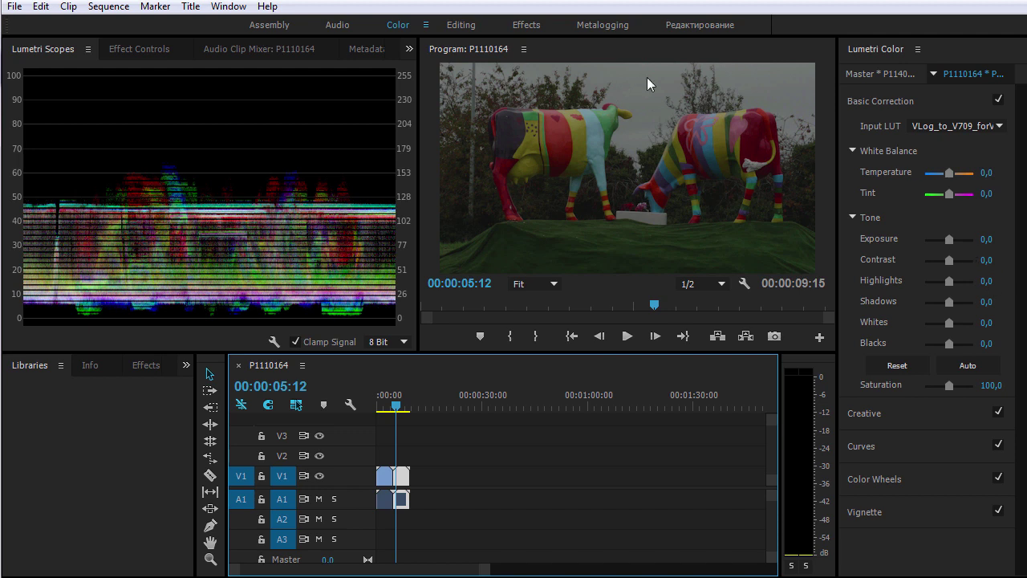
Try a higher exposure, compare both clips, then reset exposure to 0
left_click_drag(953, 239, 965, 239)
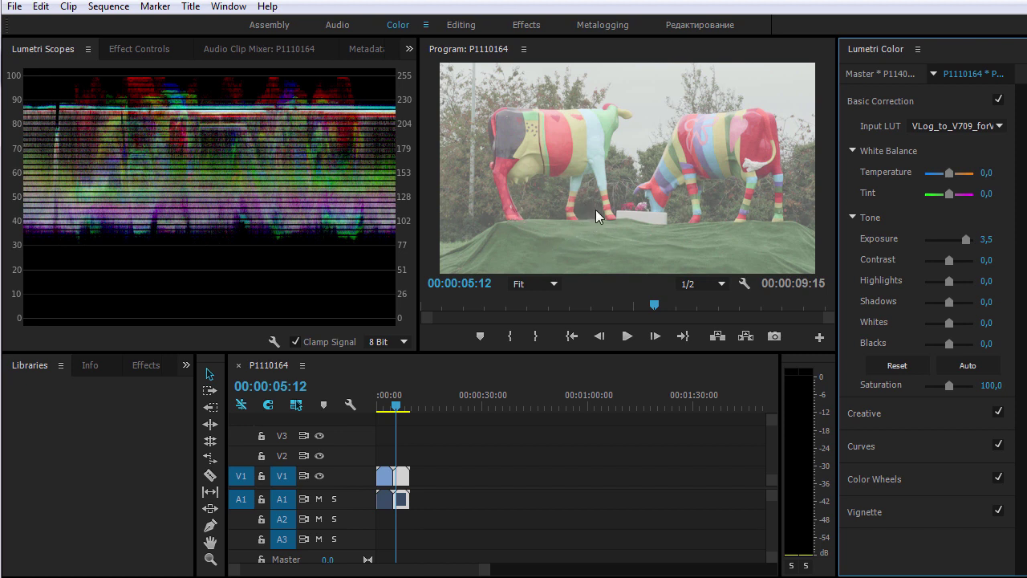
left_click(384, 405)
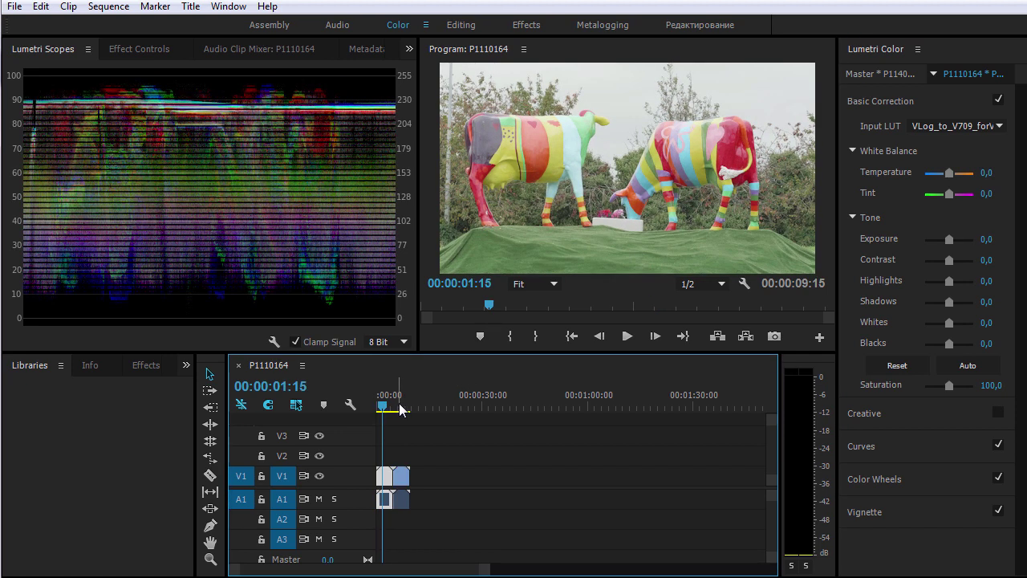
left_click(398, 406)
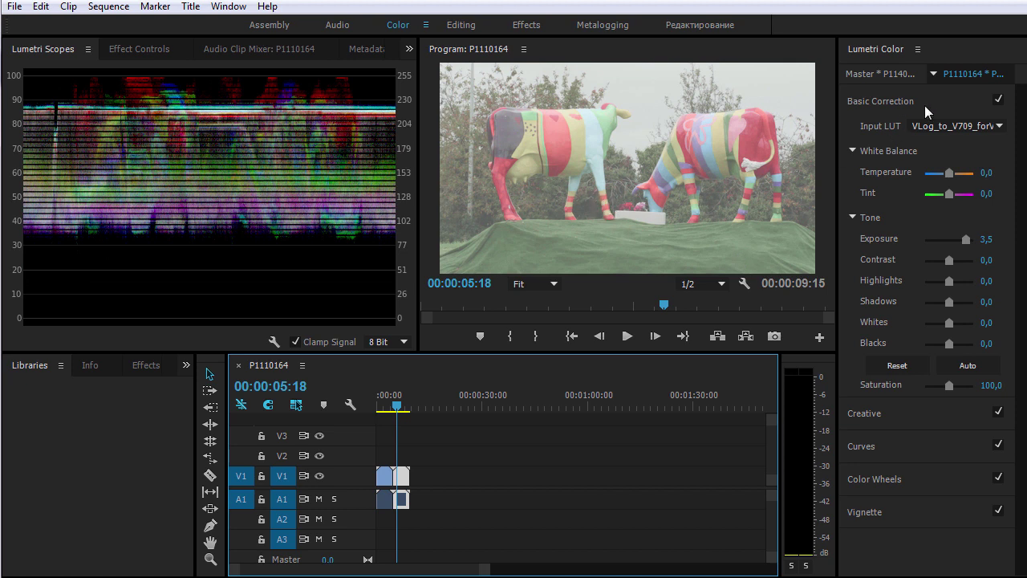
double_click(966, 237)
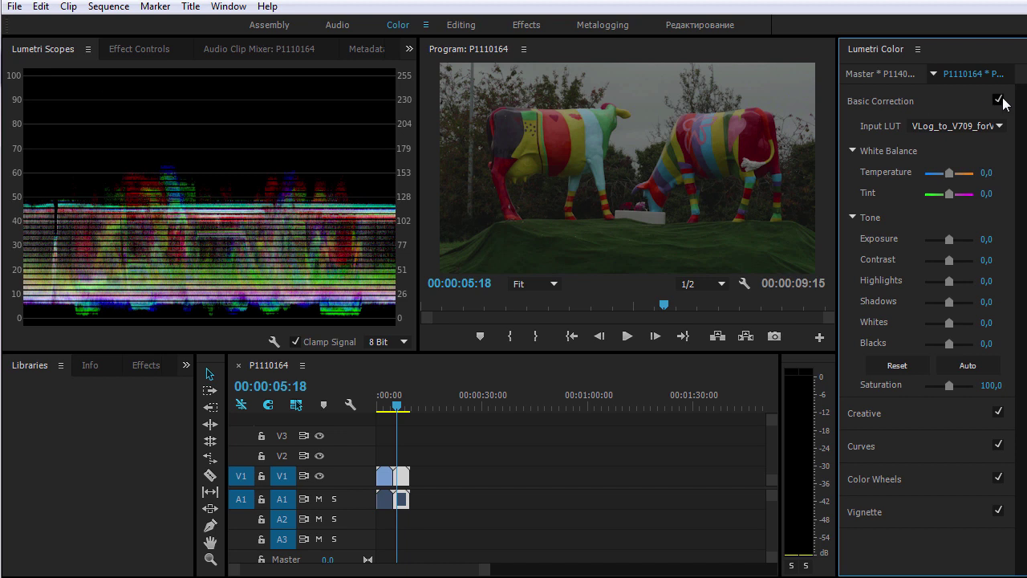
Turn off Basic Correction and load VLog_to_V709_forV35 as the Creative Look
left_click(1000, 100)
left_click(902, 411)
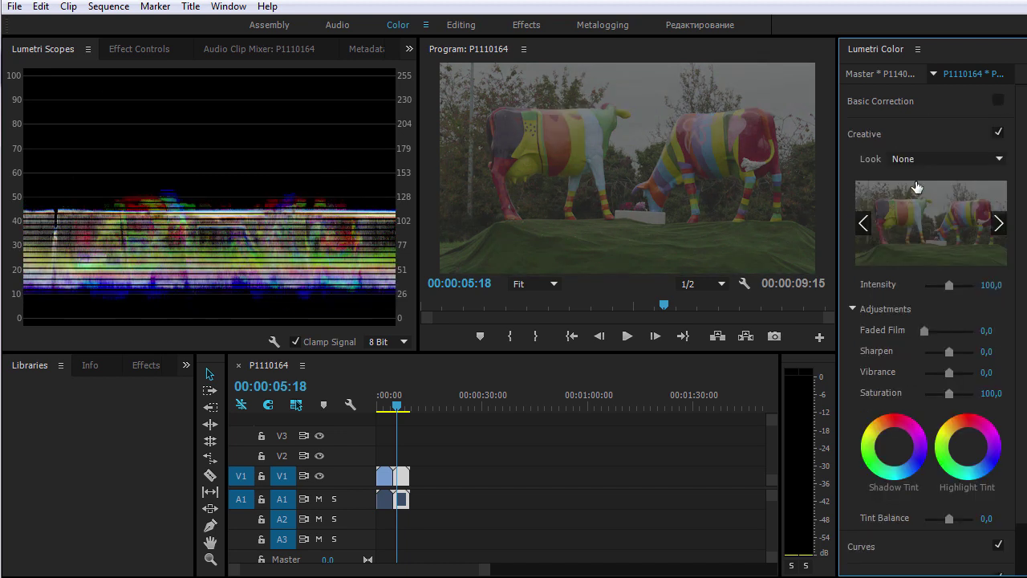
left_click(946, 158)
left_click(910, 175)
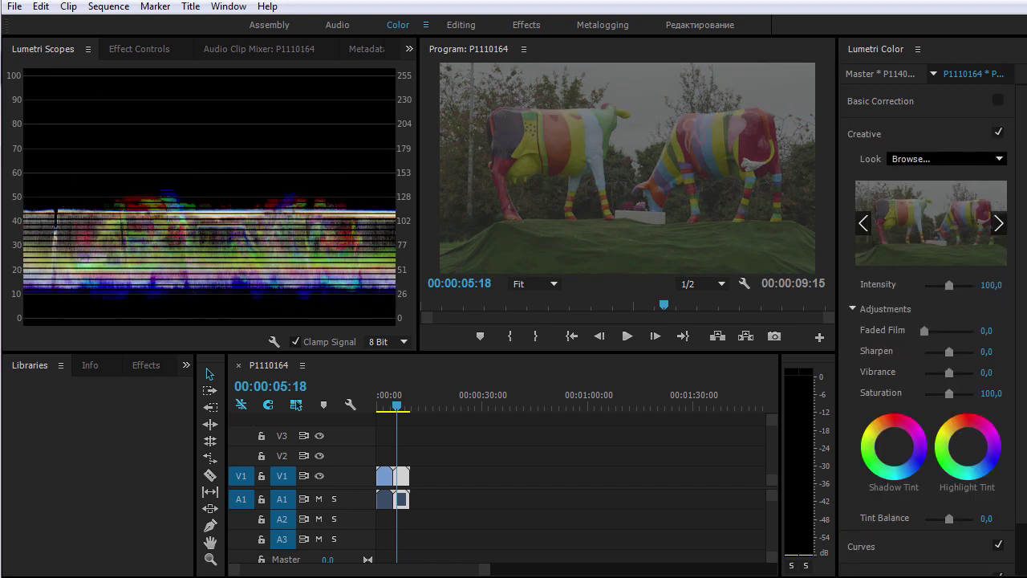
left_click(438, 154)
double_click(436, 148)
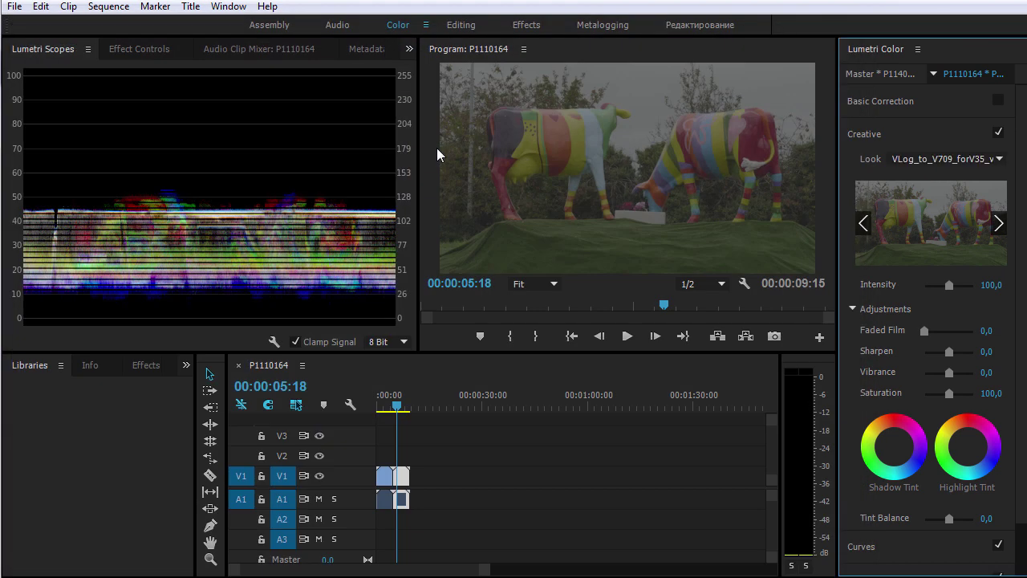
Re-enable Basic Correction with Input LUT None and exposure 2.0, checking frames in both clips
left_click(997, 102)
left_click(975, 125)
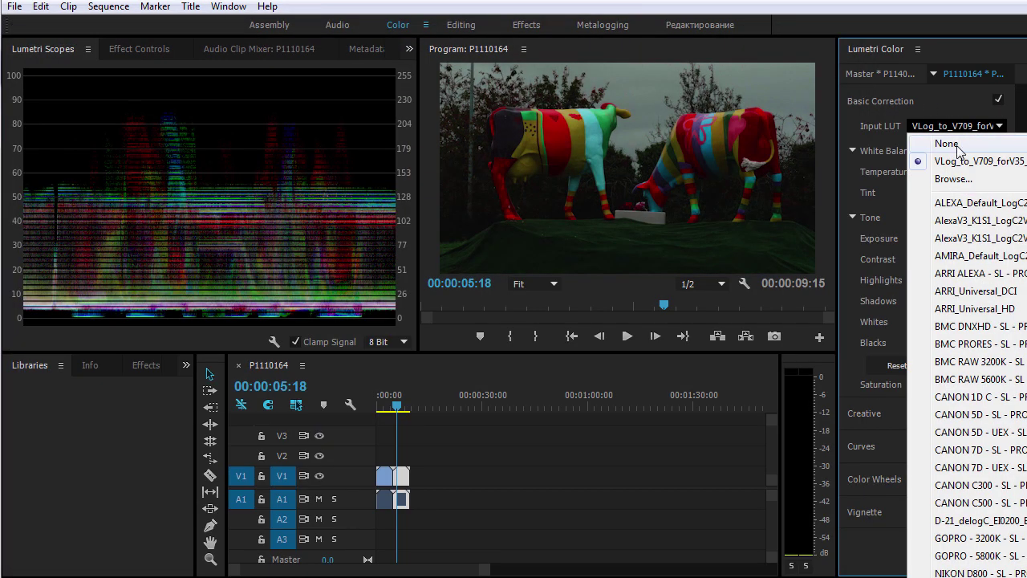
left_click(956, 143)
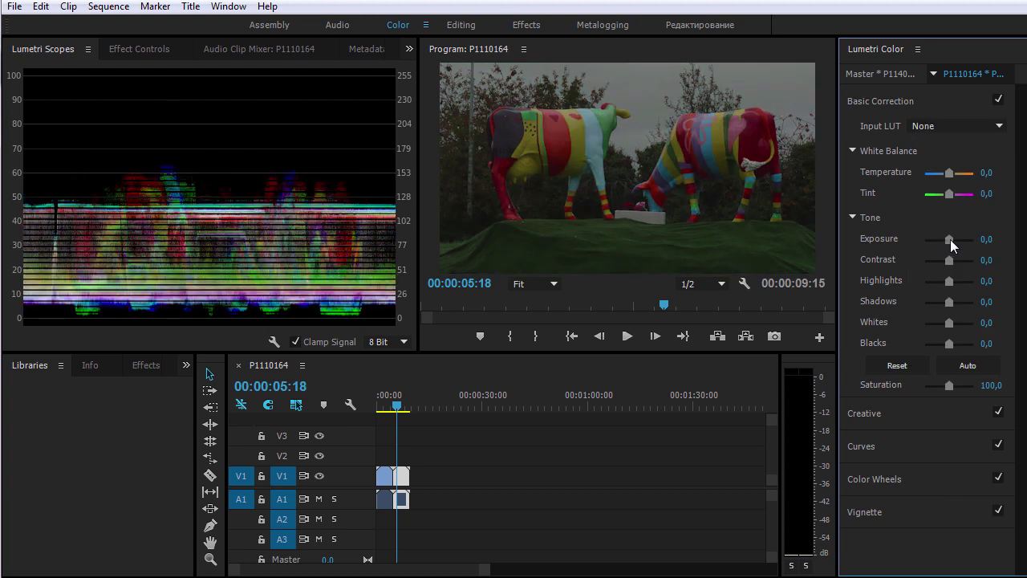
left_click_drag(948, 239, 958, 235)
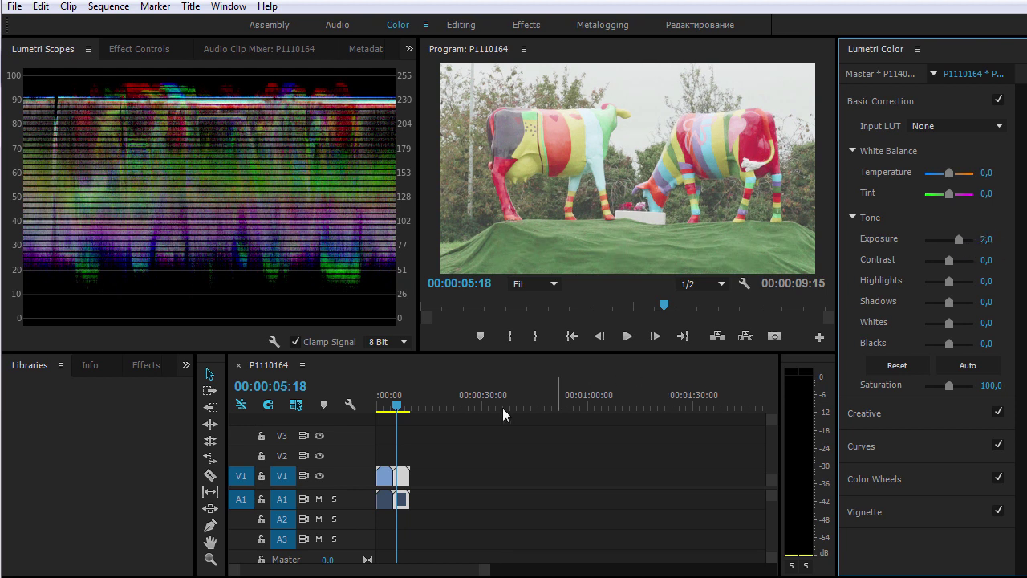
left_click(384, 408)
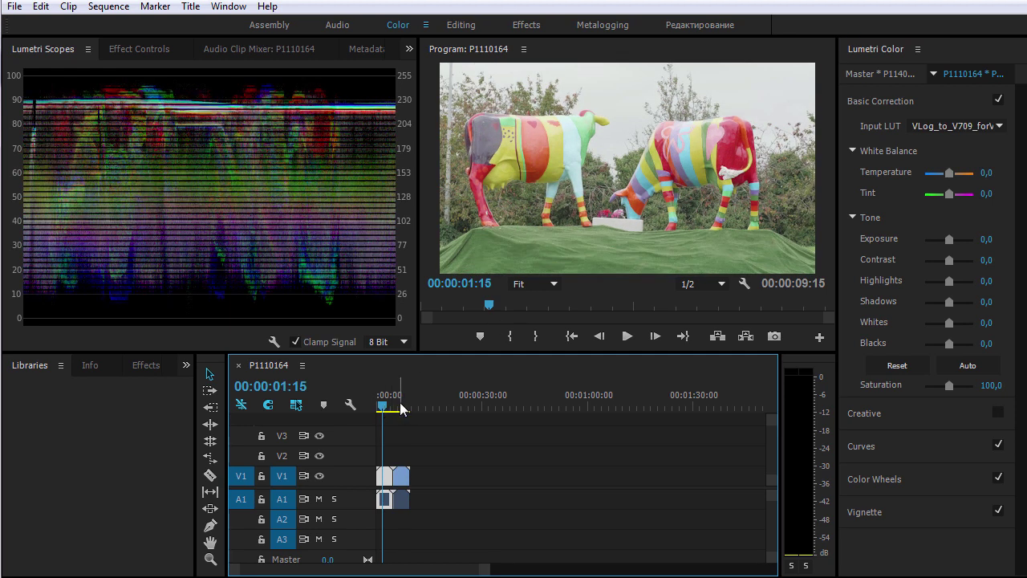
left_click(397, 406)
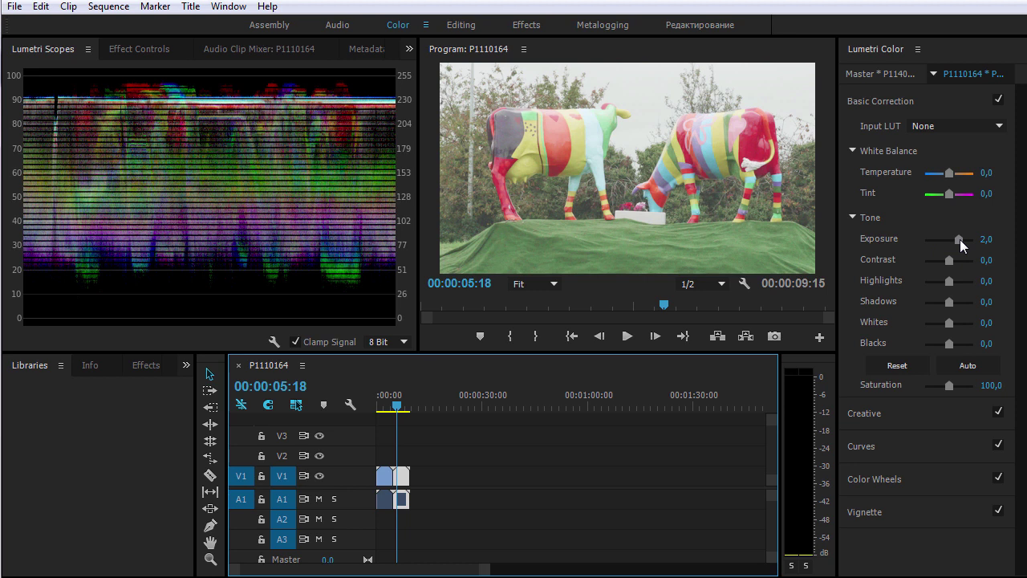
Append another copy of P1140030.MP4 to V1 and view it ungraded in the Color workspace
left_click(273, 25)
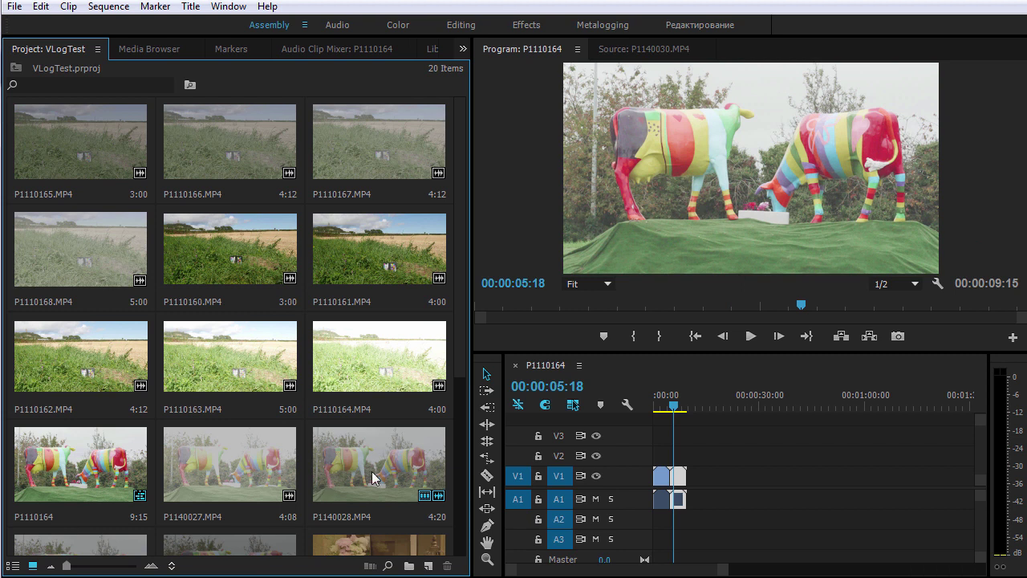
scroll(449, 210, "down", 3)
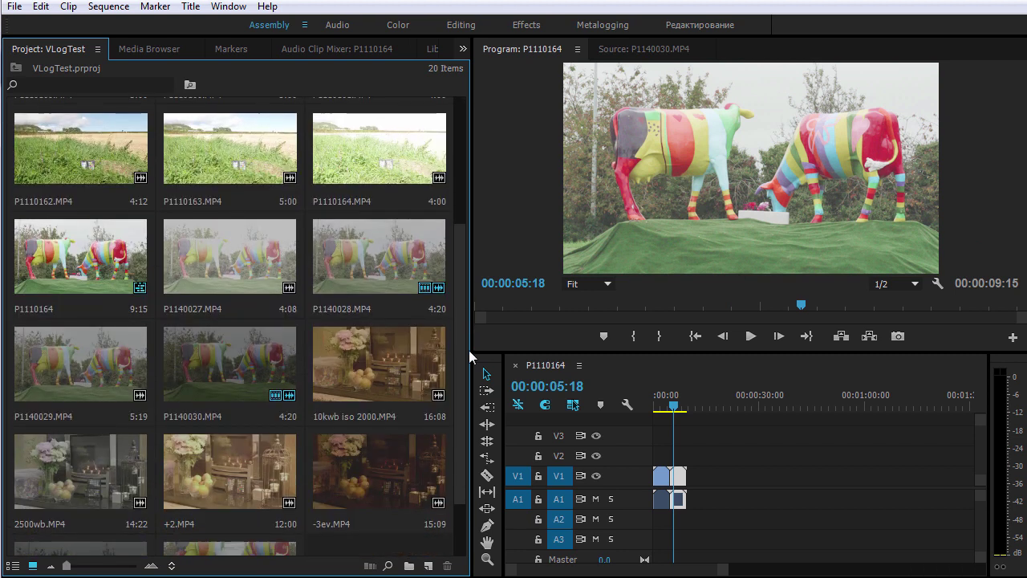
scroll(461, 361, "down", 1)
mouse_move(300, 337)
left_mouse_down()
mouse_move(711, 481)
mouse_move(695, 482)
left_mouse_up()
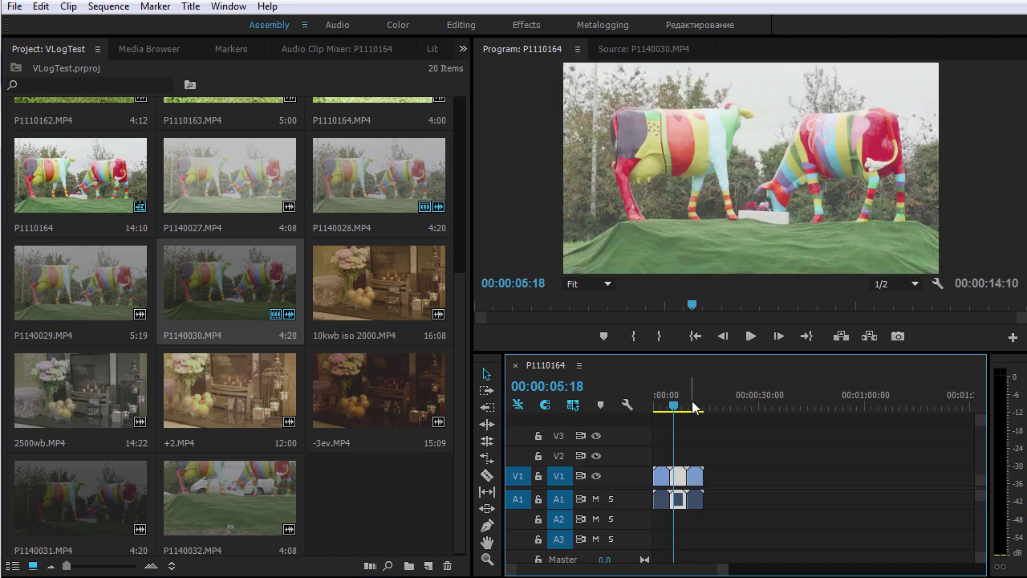
left_click(693, 404)
left_click(396, 25)
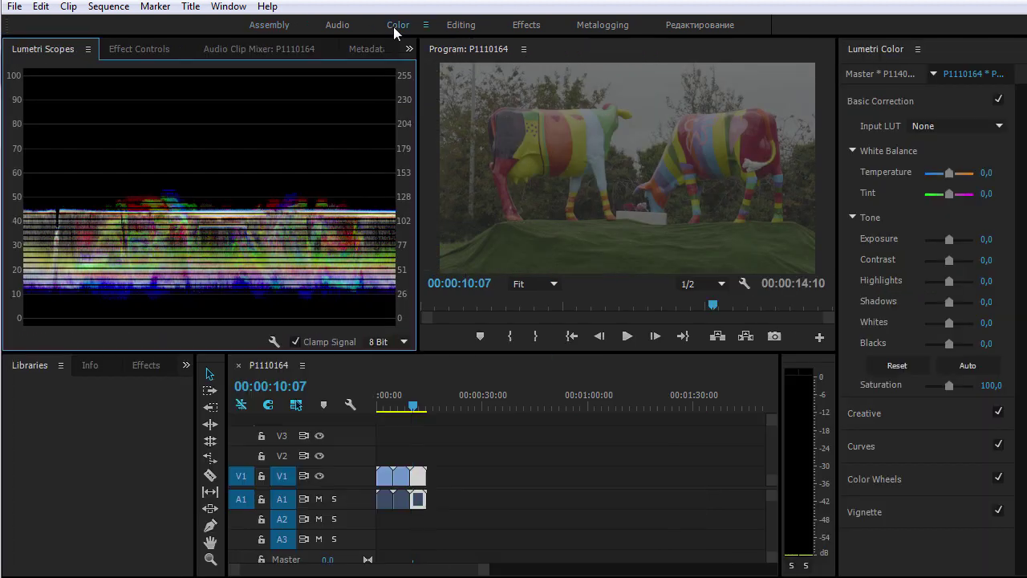
Export frame 00:00:10:06 as a single 1920x1080 TIFF still, P1110164.tif
left_click(14, 7)
mouse_move(200, 474)
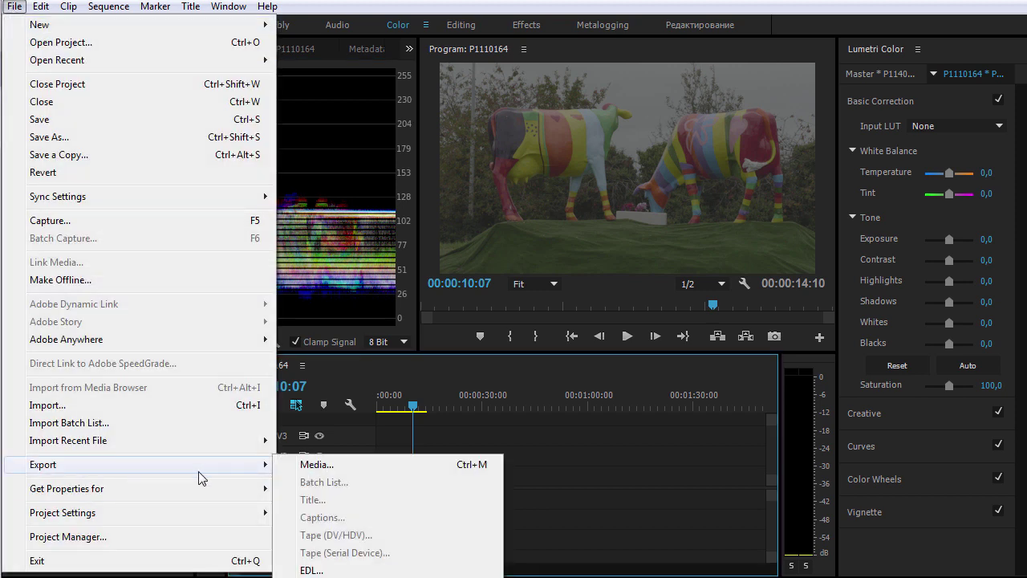
left_click(331, 465)
left_click(772, 82)
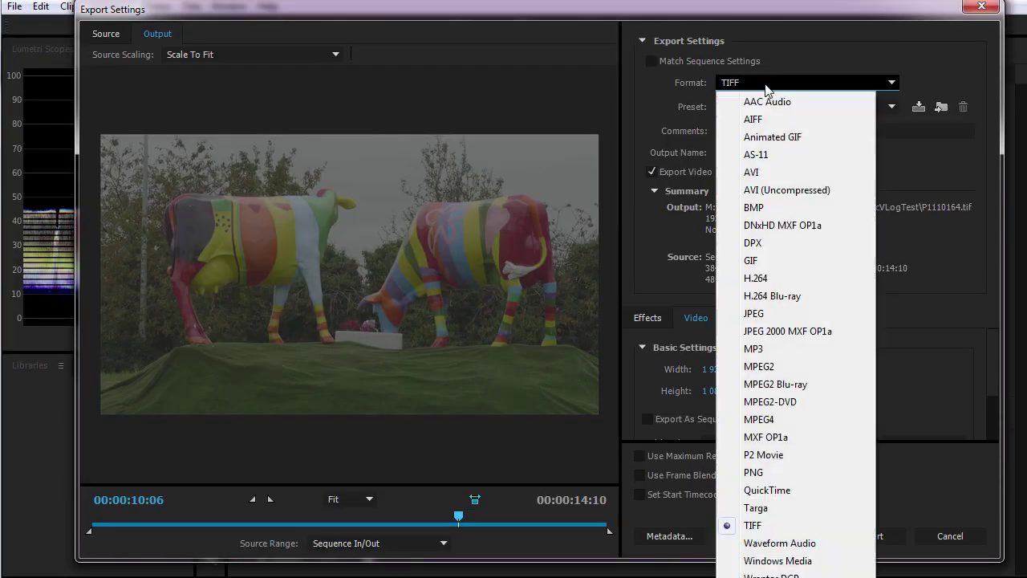
left_click(746, 525)
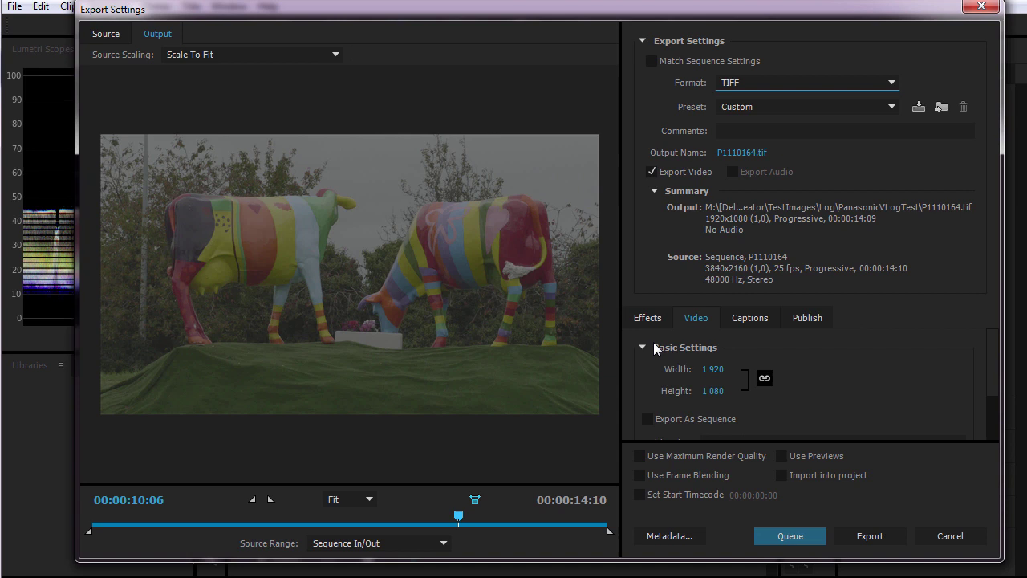
left_click(647, 418)
left_click(647, 418)
left_click(876, 539)
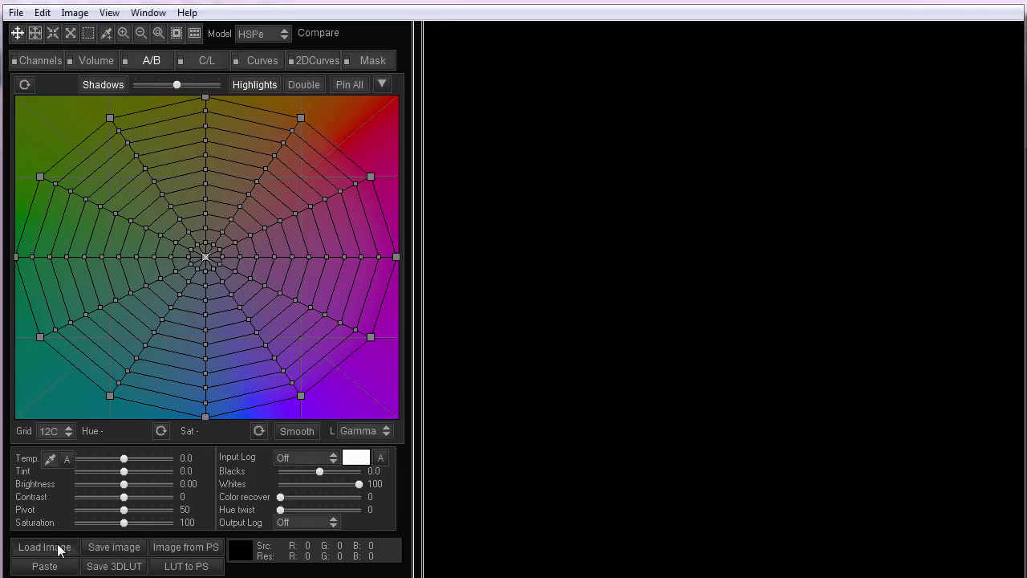
Load the P1110164 still and apply VLog_to_V709_forV35_ver100.cube as an external 3DLUT at Output
left_click(57, 549)
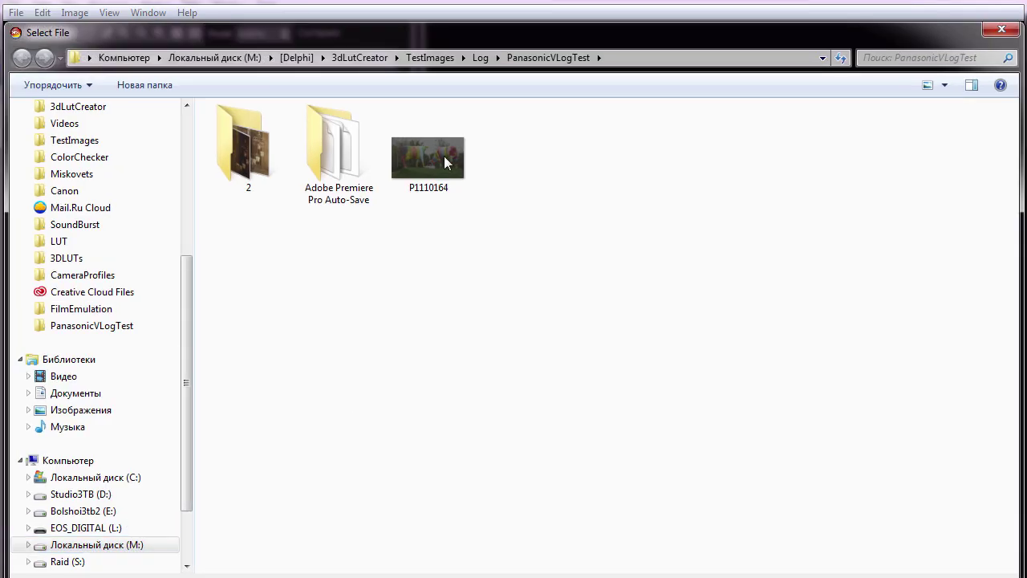
double_click(444, 156)
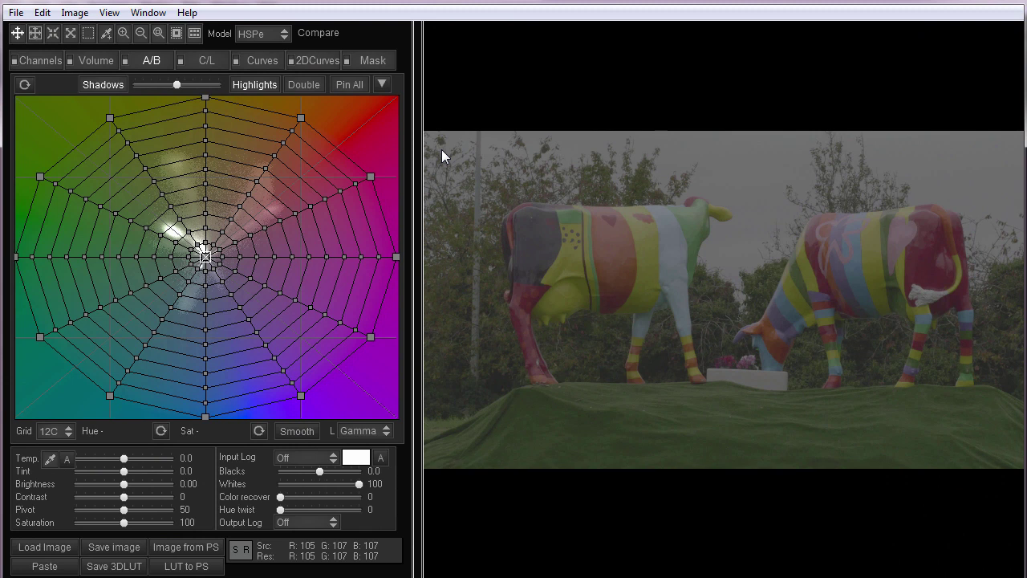
left_click(373, 60)
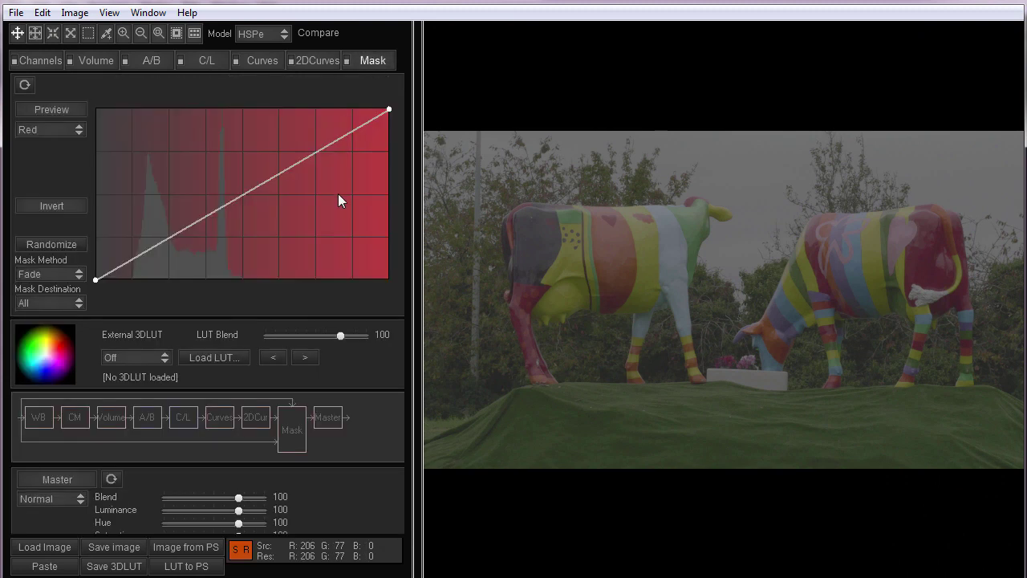
left_click(220, 357)
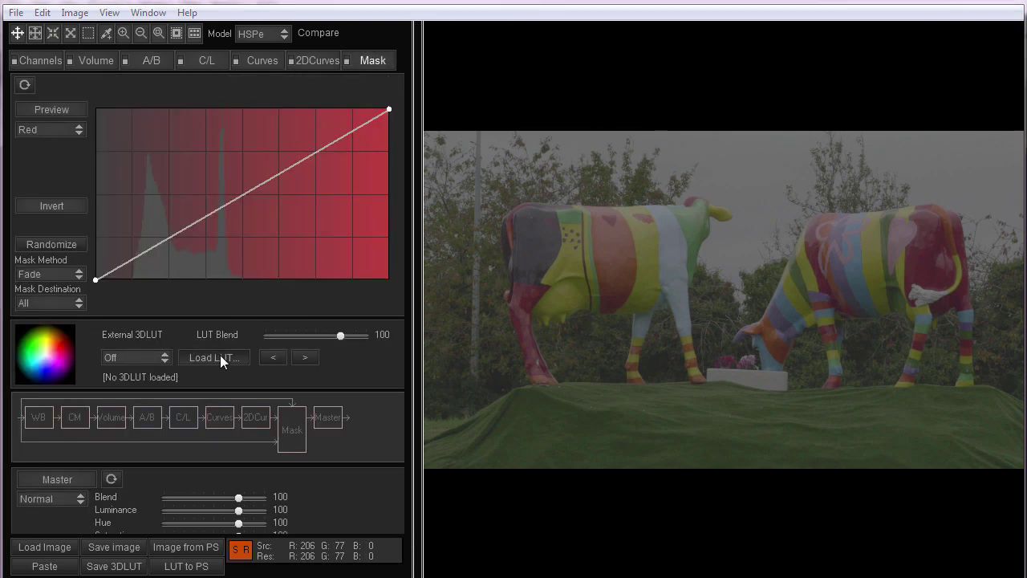
double_click(512, 156)
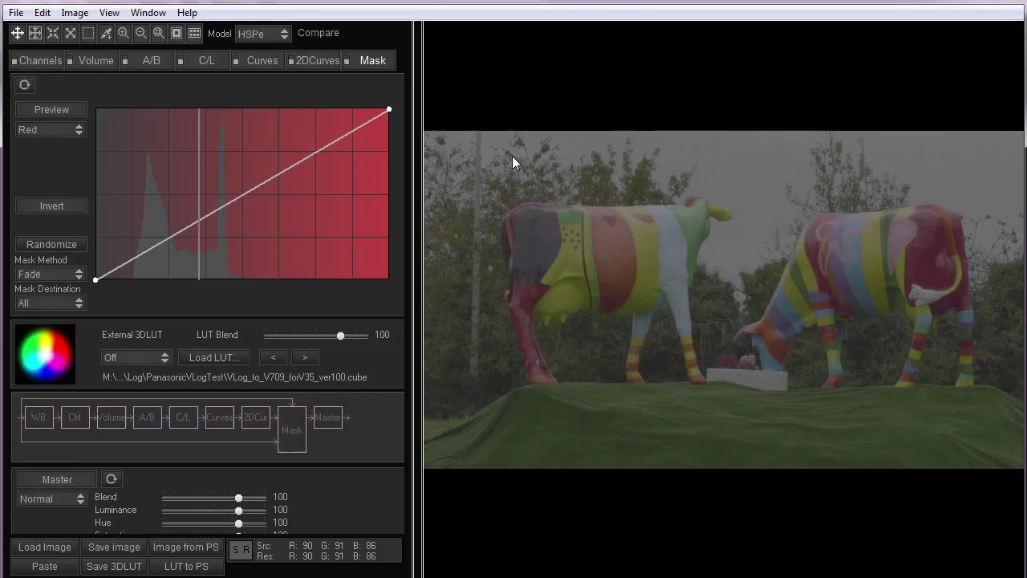
left_click(151, 355)
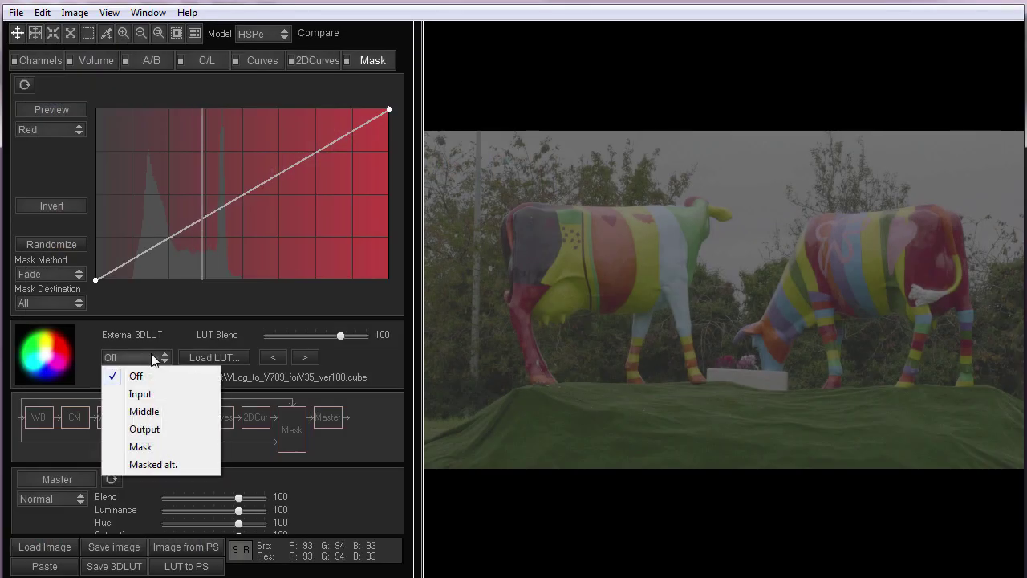
left_click(148, 430)
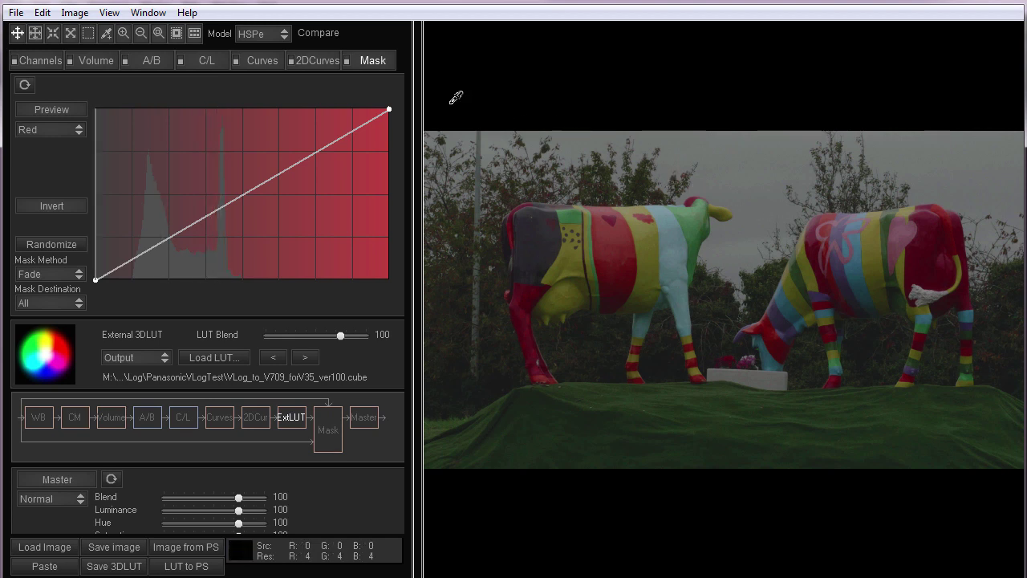
Try brightness 3.95, reset it to 0.00, and set V-Log as both input and output log
left_click(151, 60)
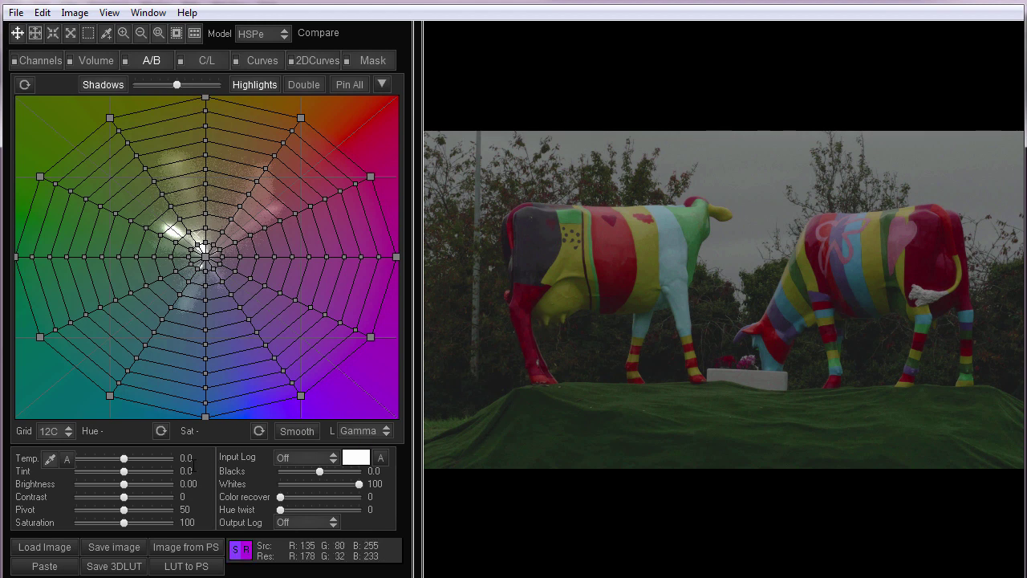
left_click_drag(127, 485, 161, 484)
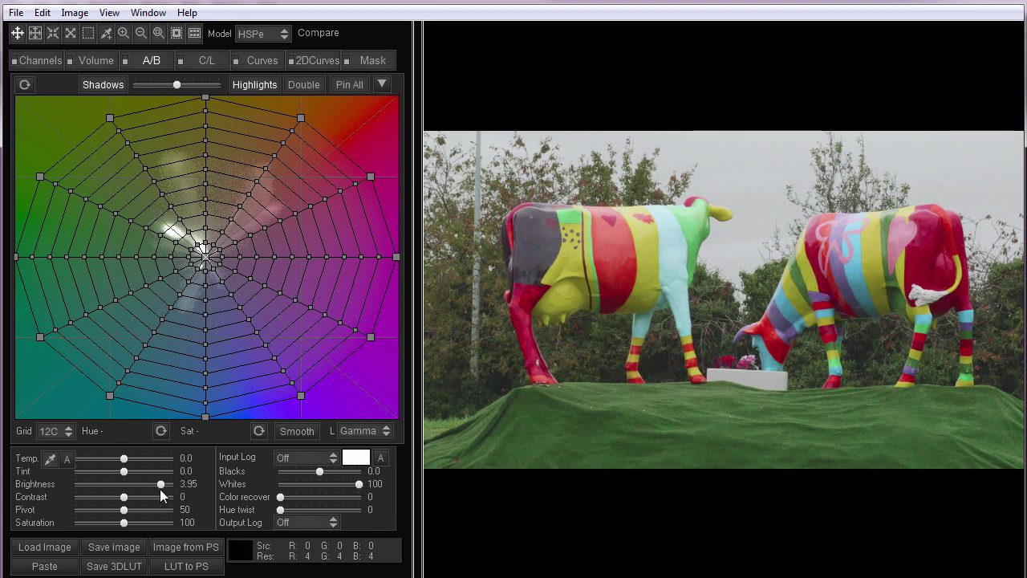
double_click(161, 485)
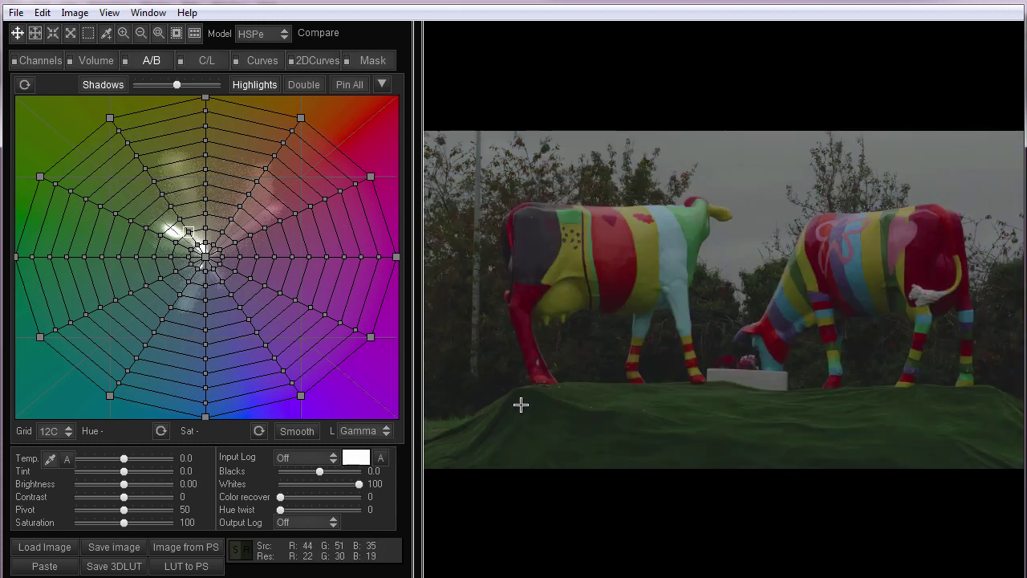
left_click(307, 457)
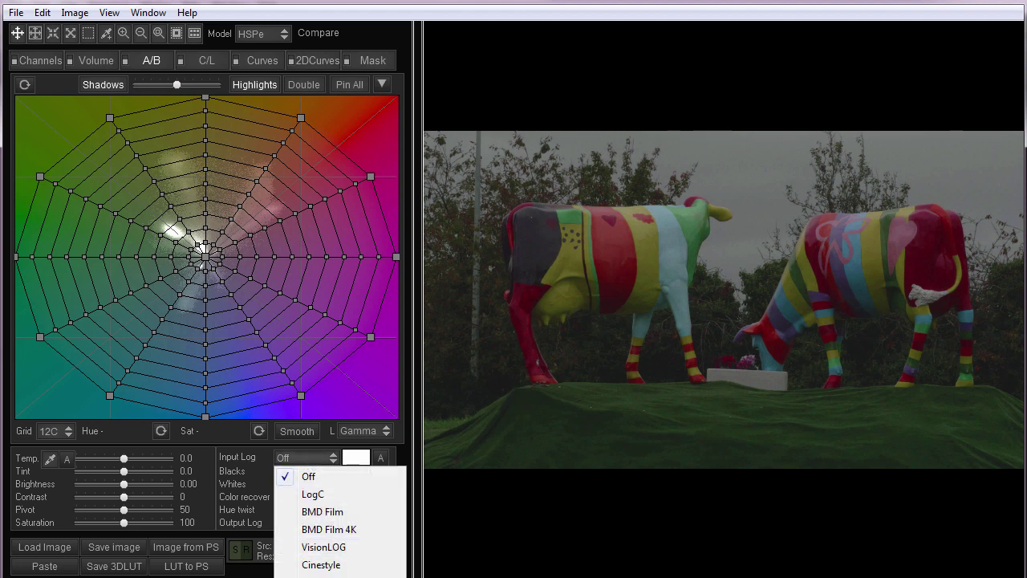
left_click(321, 574)
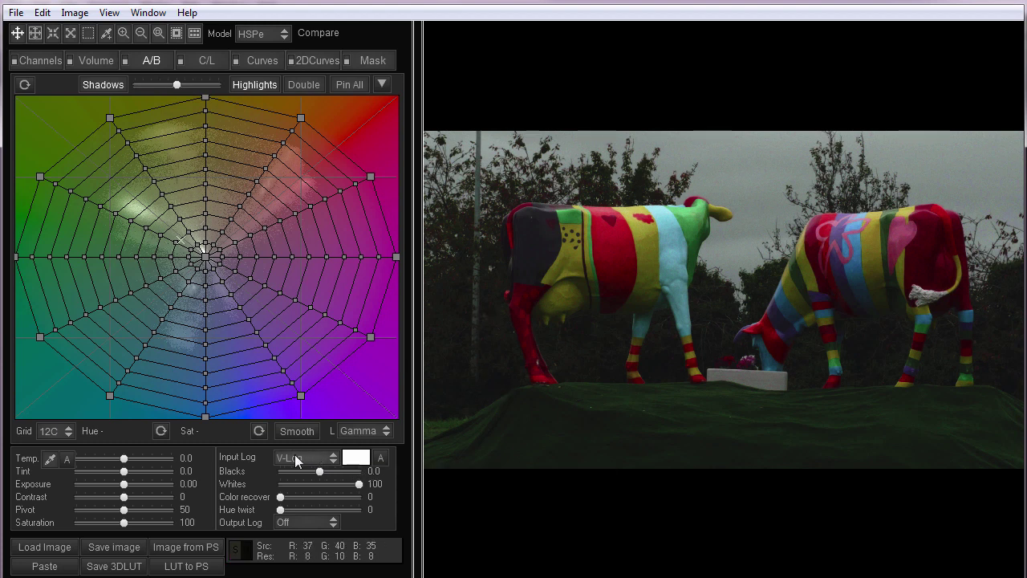
left_click(293, 522)
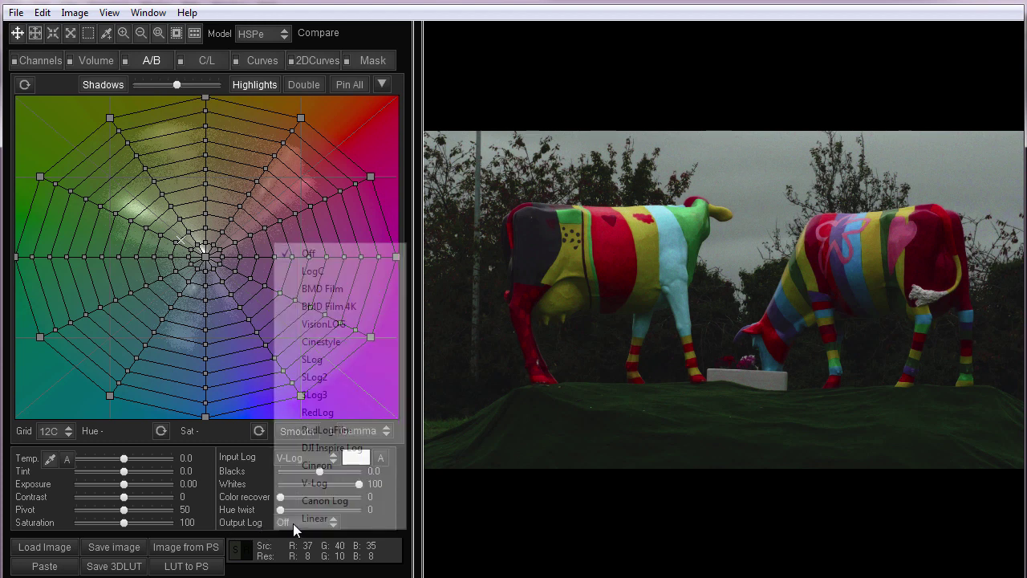
left_click(329, 482)
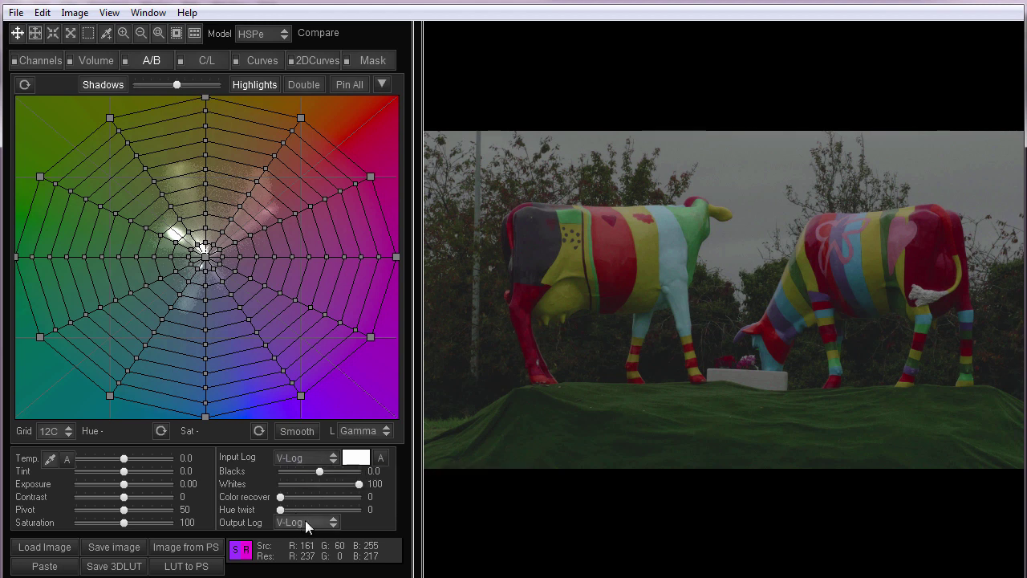
Toggle History between 'Change Brightness to 0.00' and 'Switch Log decoding', ending decoded
key("ctrl+h")
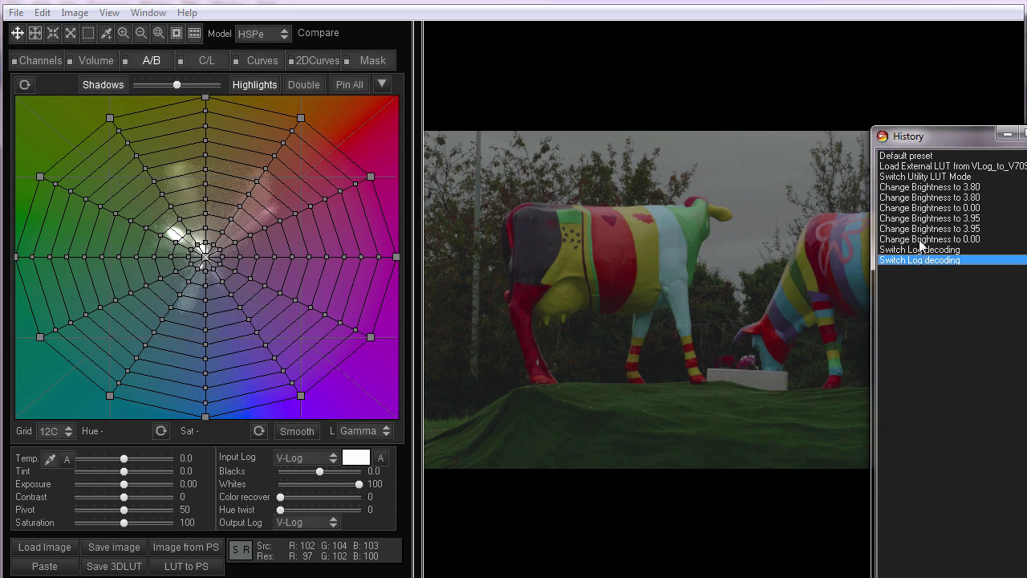
left_click(922, 239)
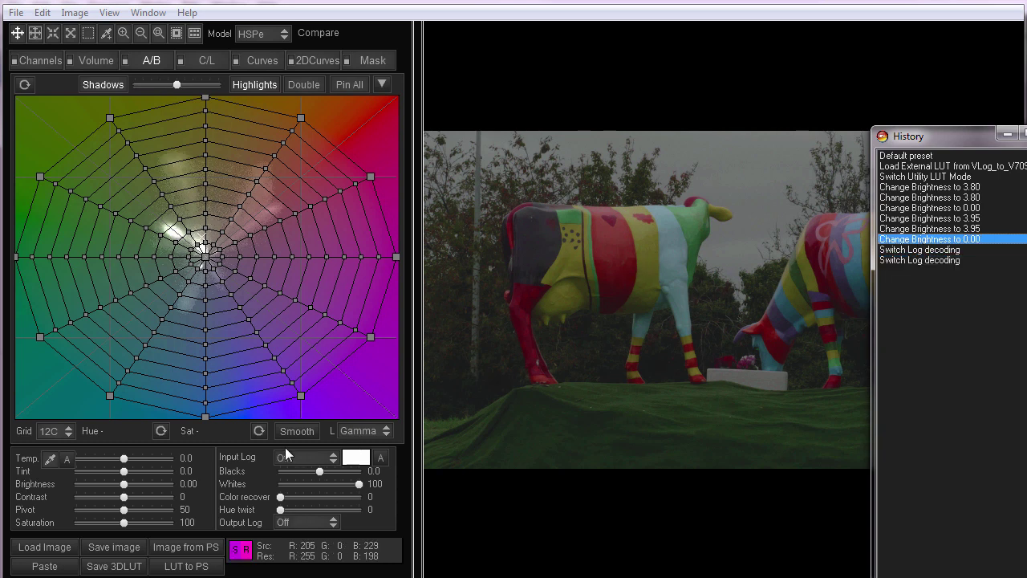
left_click(923, 259)
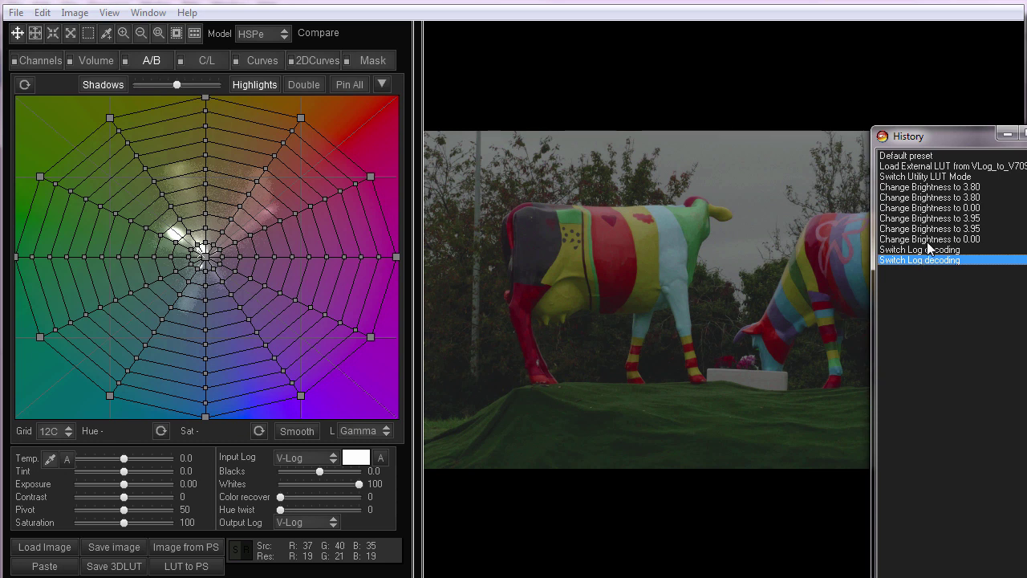
left_click(928, 238)
left_click(931, 260)
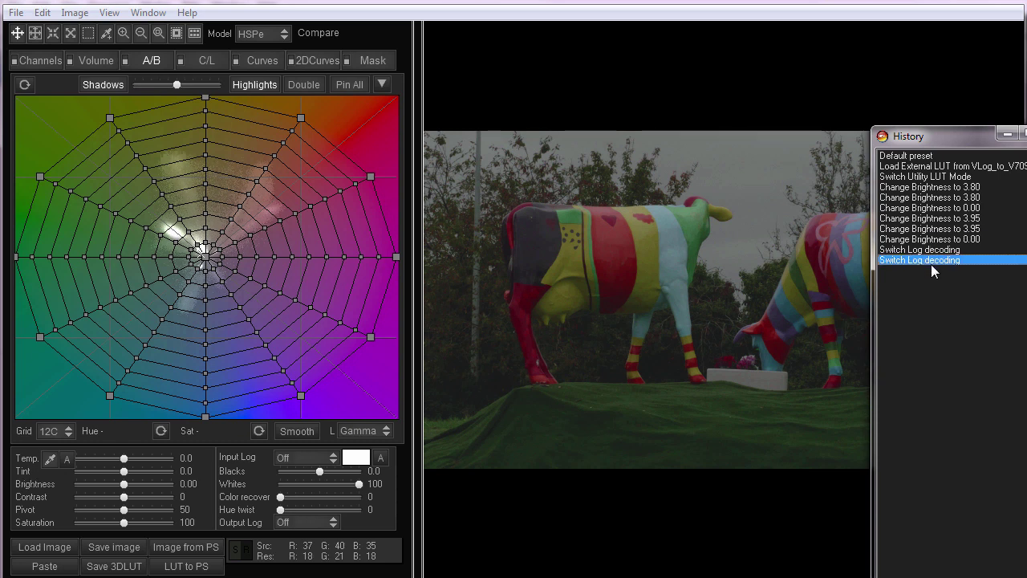
left_click(927, 252)
left_click(924, 260)
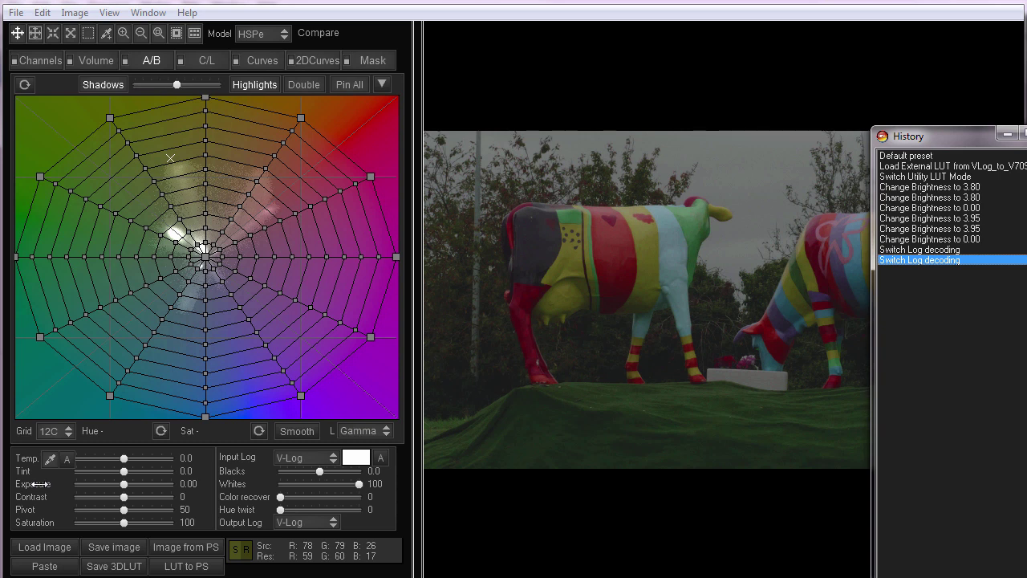
left_click_drag(32, 484, 66, 481)
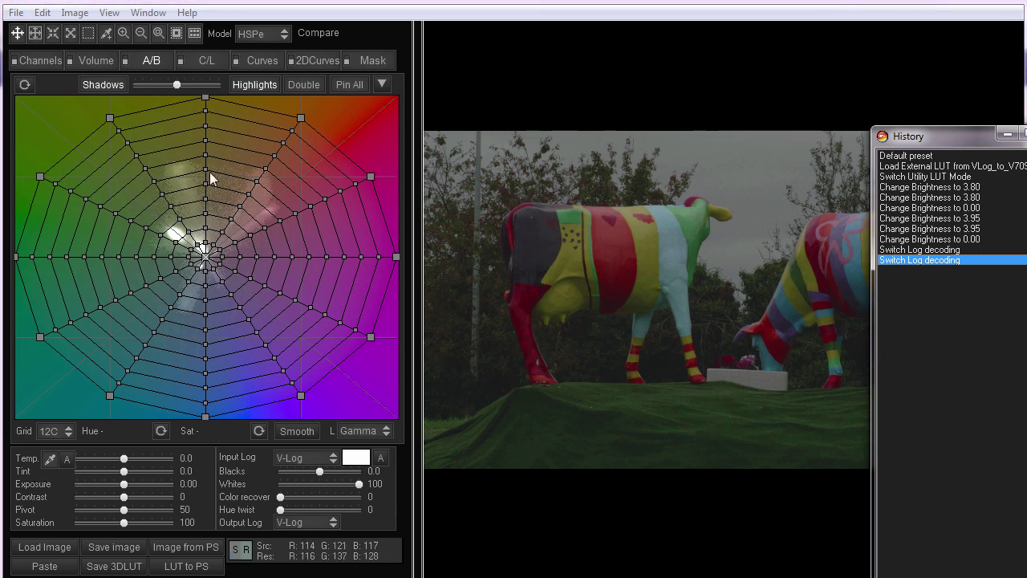
left_click(256, 60)
left_click_drag(245, 374, 253, 406)
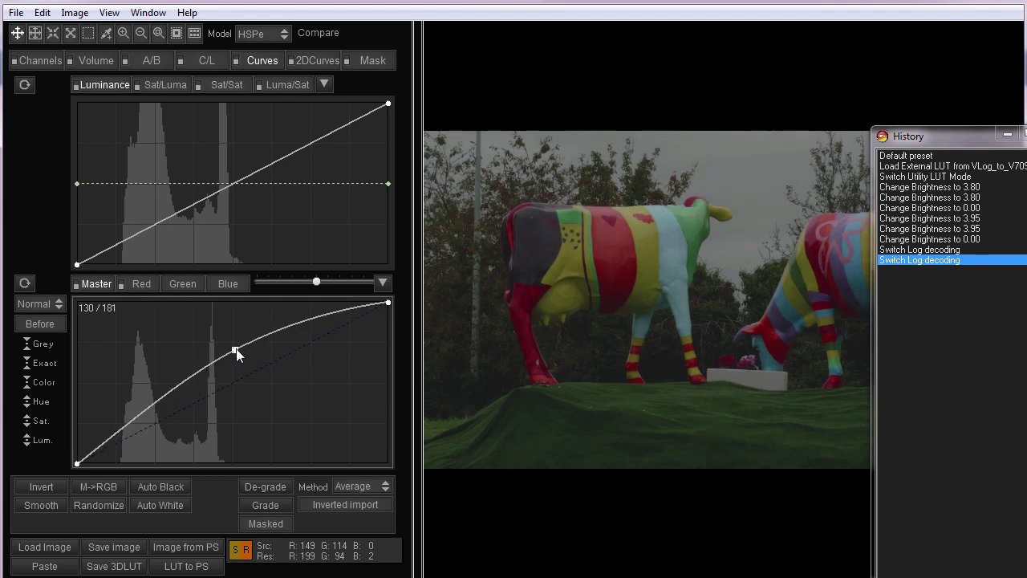
right_click(248, 394)
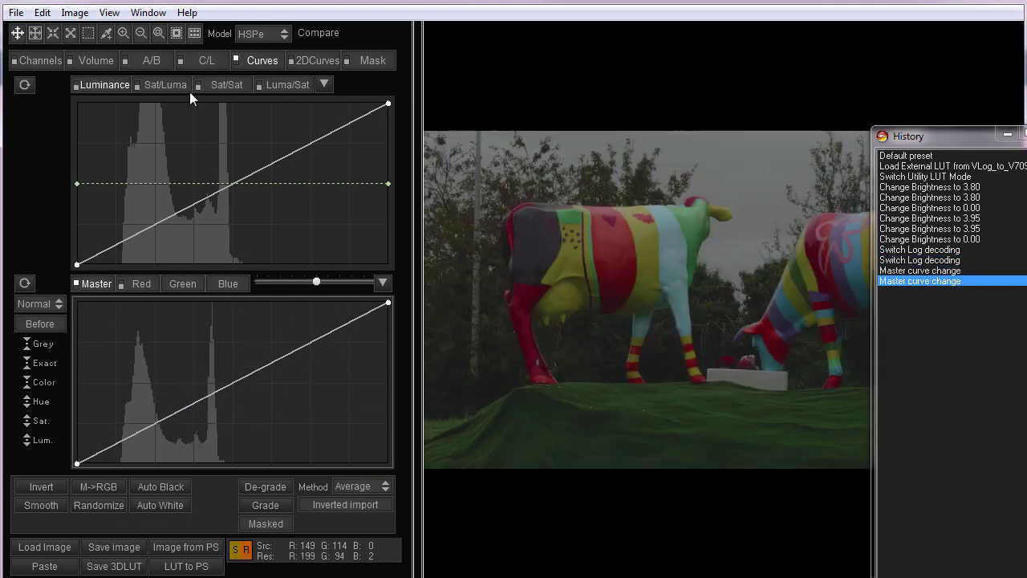
left_click(157, 68)
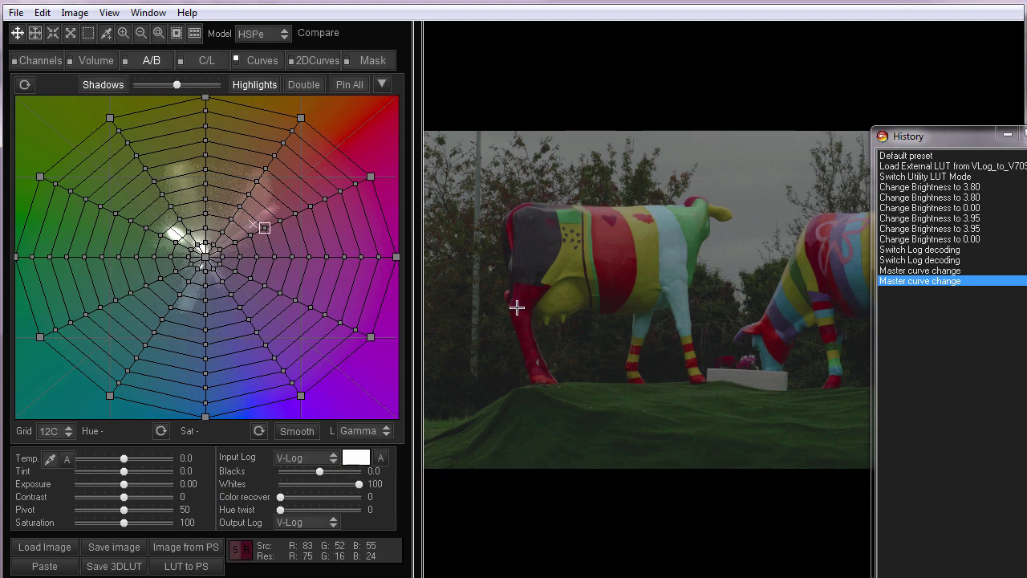
Set Exposure to 3.00 to brighten the cow still
left_click(557, 342)
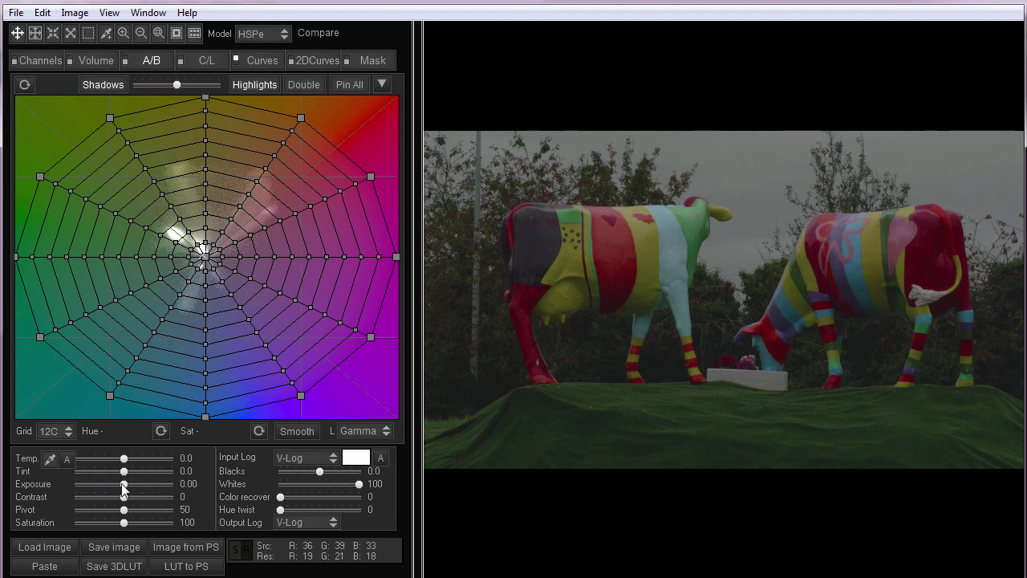
left_click_drag(125, 484, 150, 485)
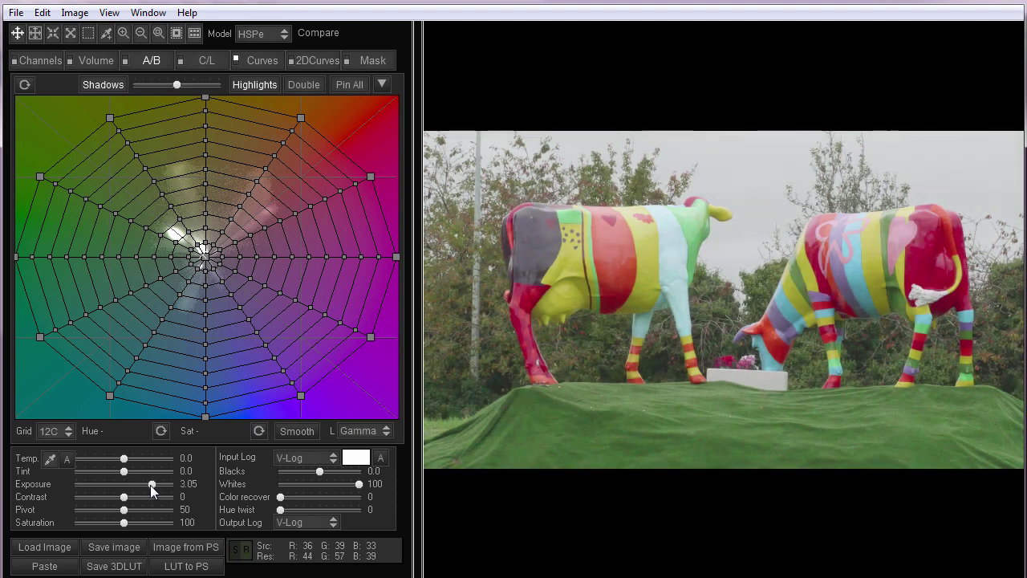
left_click_drag(150, 485, 153, 485)
type("3")
key("Return")
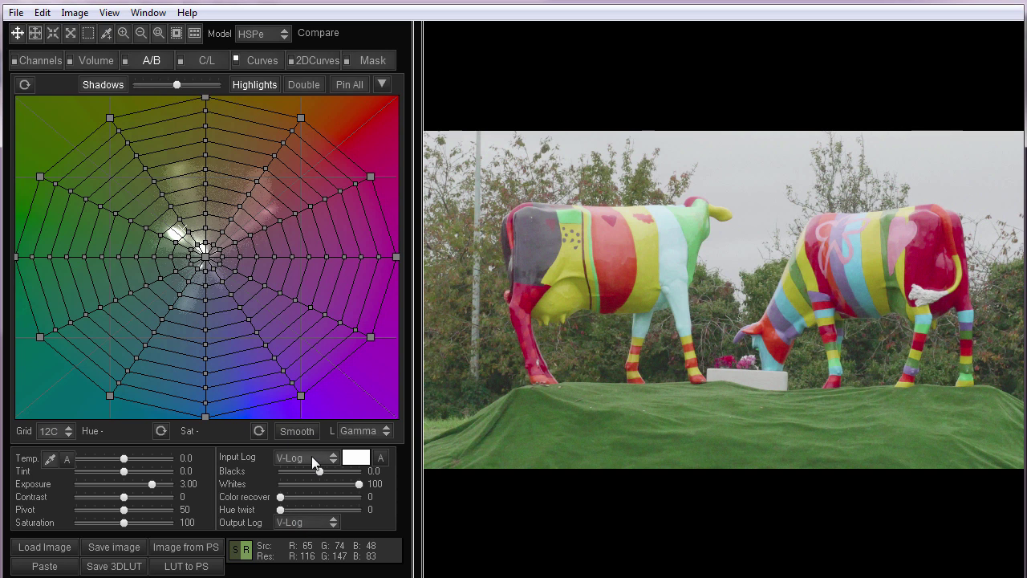
Save the grade as VLog_to_V709_forV35_ver100_Exp+3.cube in the PanasonicVLogTest folder
left_click(373, 60)
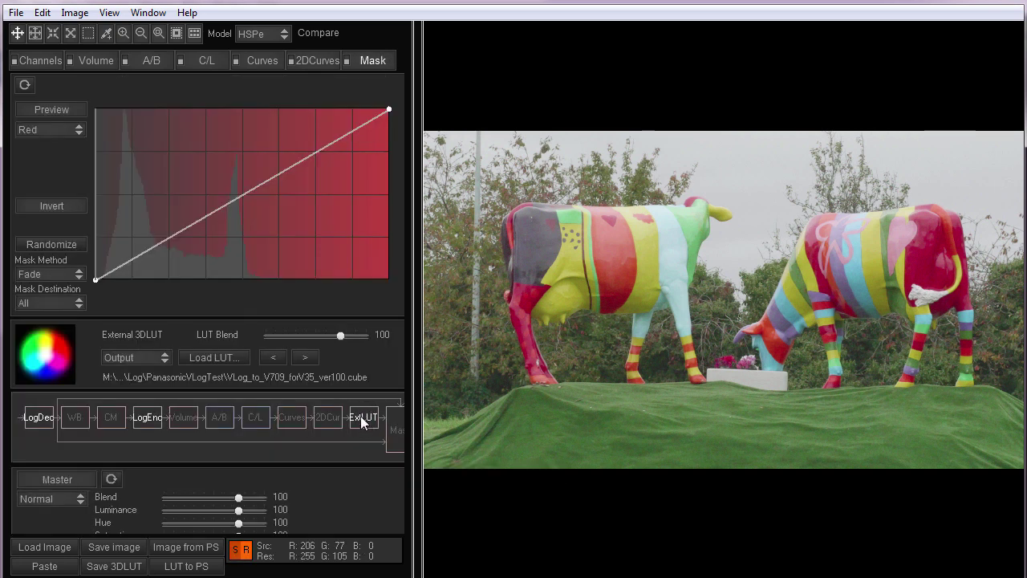
left_click(126, 565)
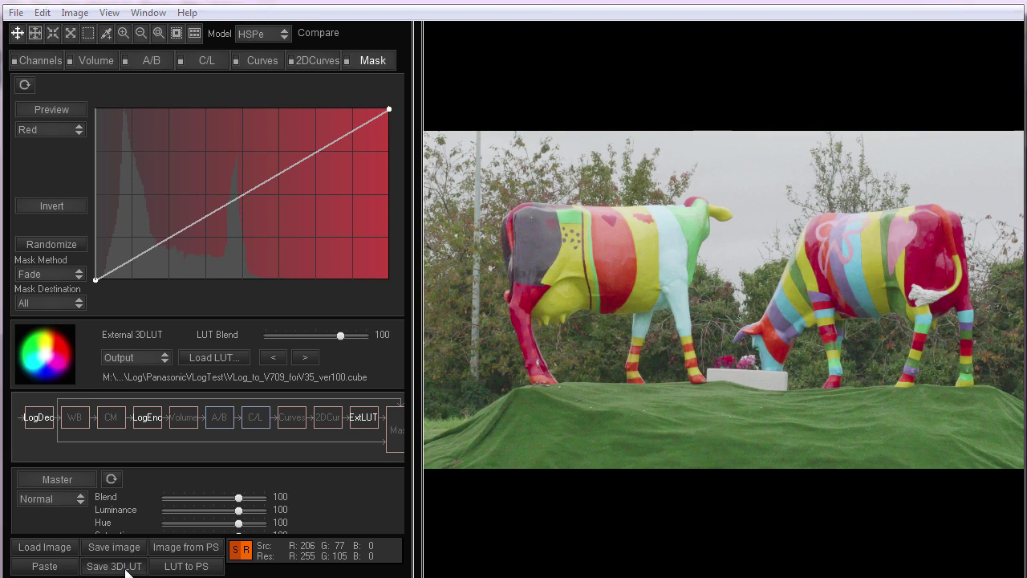
left_click(321, 562)
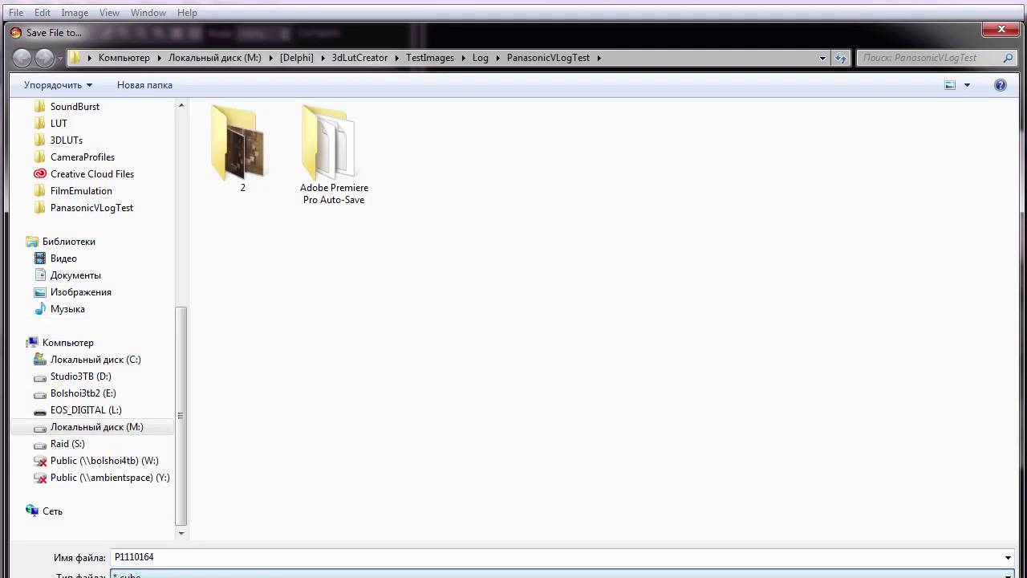
left_click(449, 175)
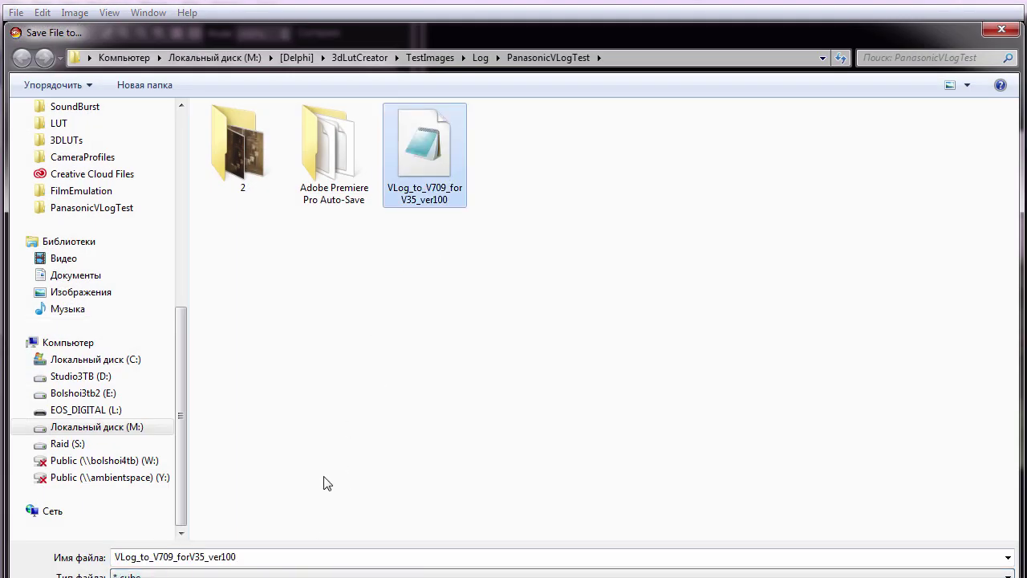
left_click(316, 556)
type("_Exp+3")
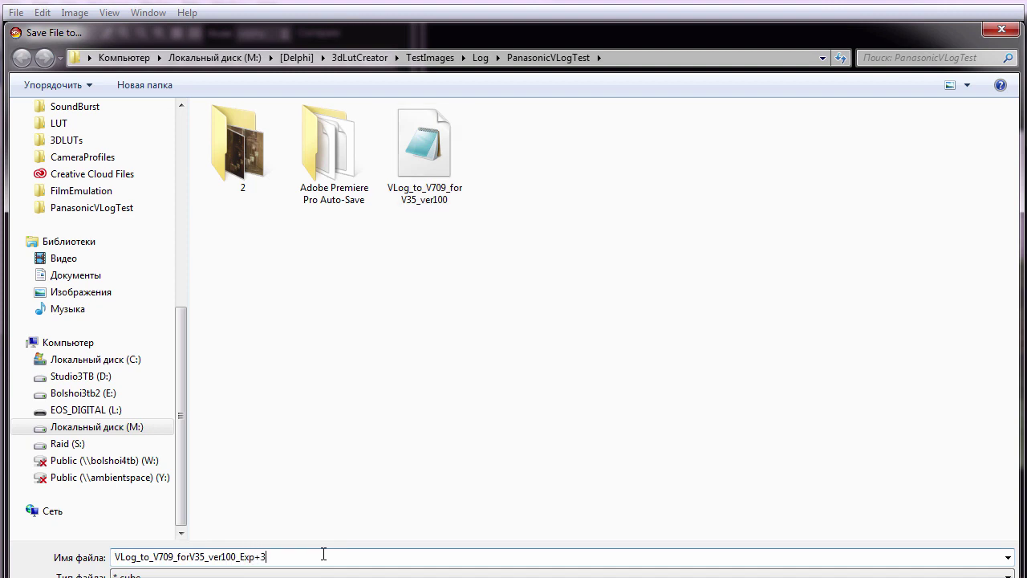
key("Return")
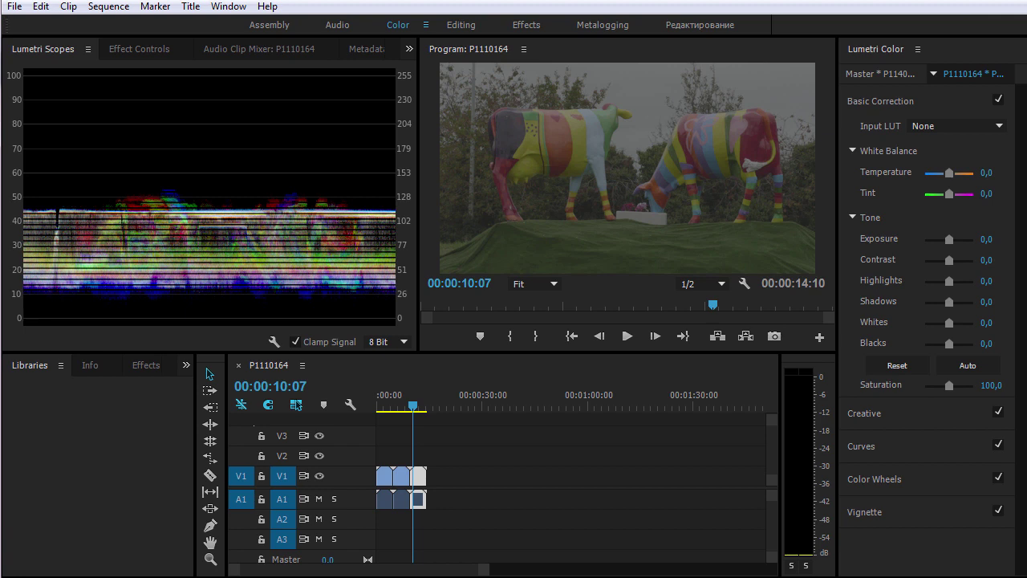
Set the clip's Lumetri Input LUT to the VLog_to_V709_forV35_ver100_Exp+3 cube file
left_click(948, 124)
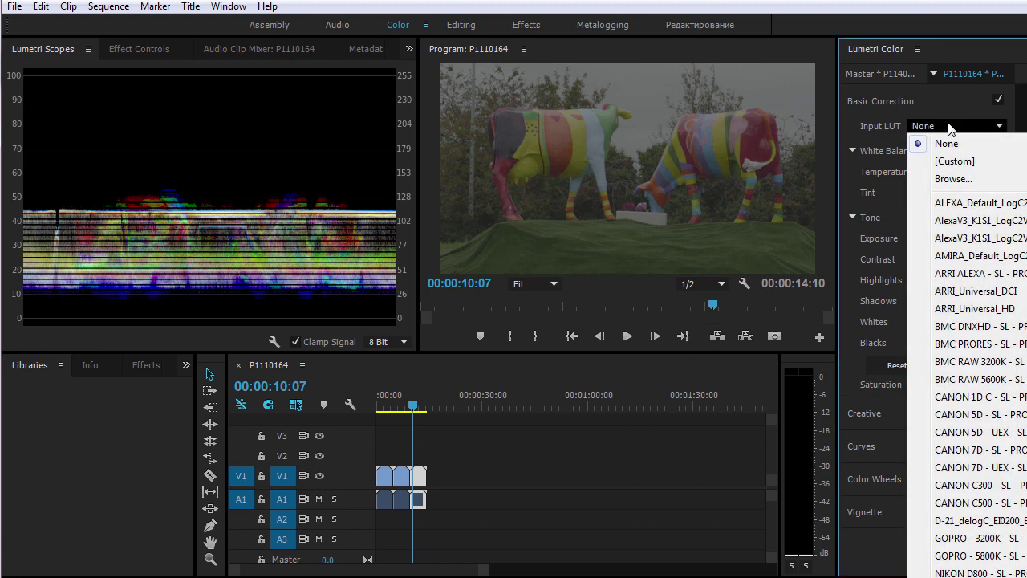
left_click(972, 178)
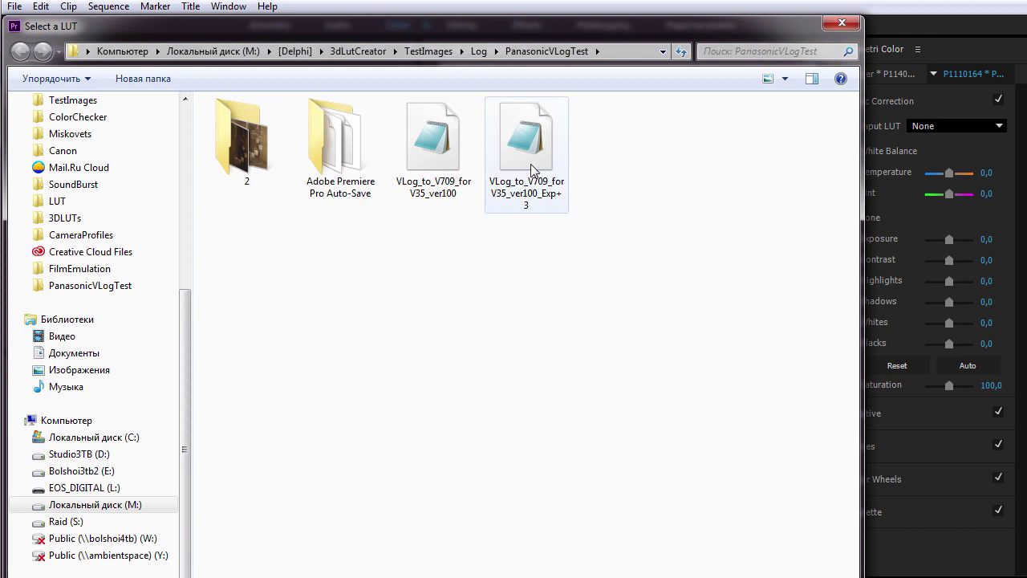
double_click(535, 135)
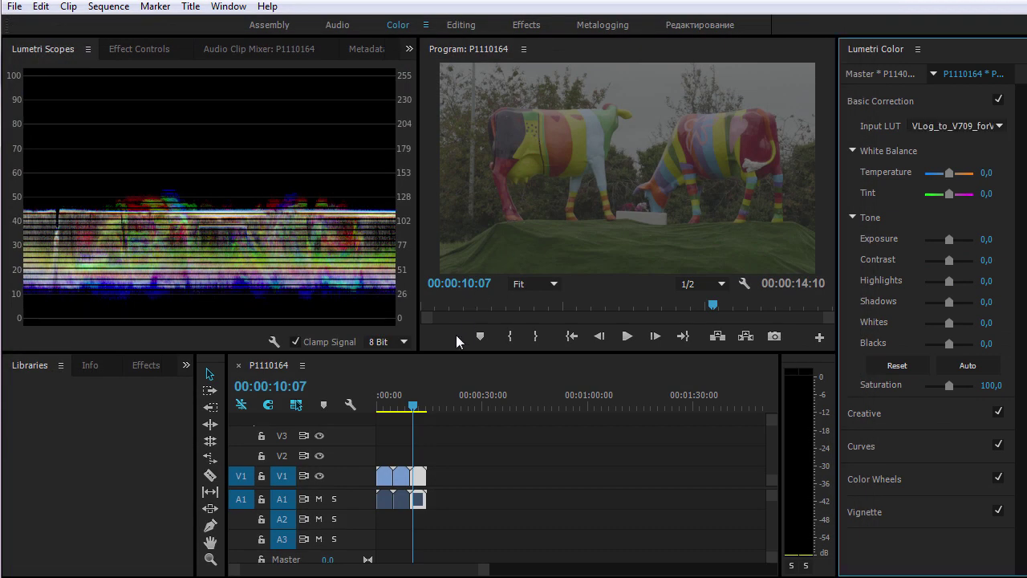
Scrub between the sequence start and about 10 seconds to check the exposure
left_click(414, 407)
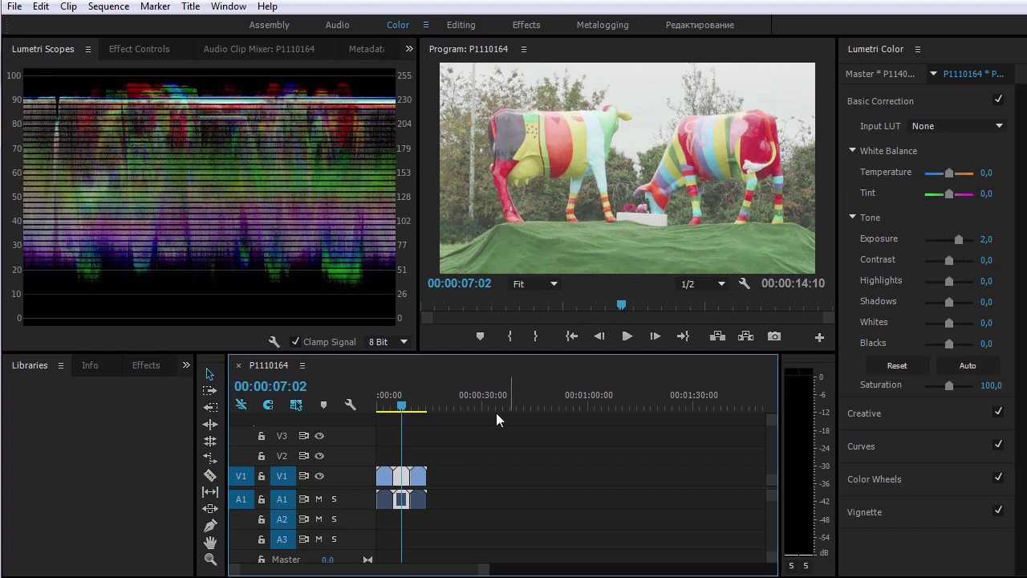
left_click(413, 405)
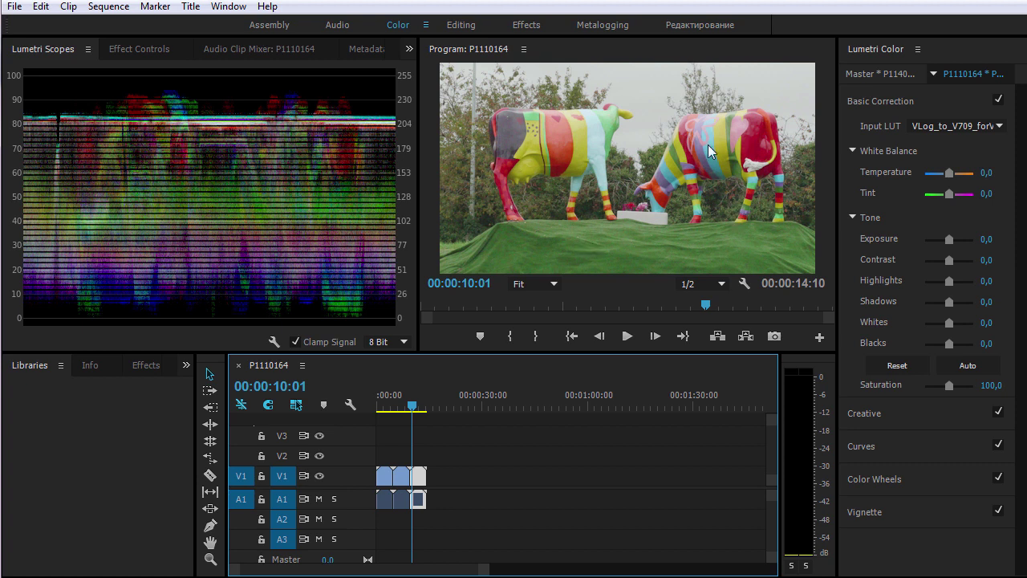
left_click(384, 406)
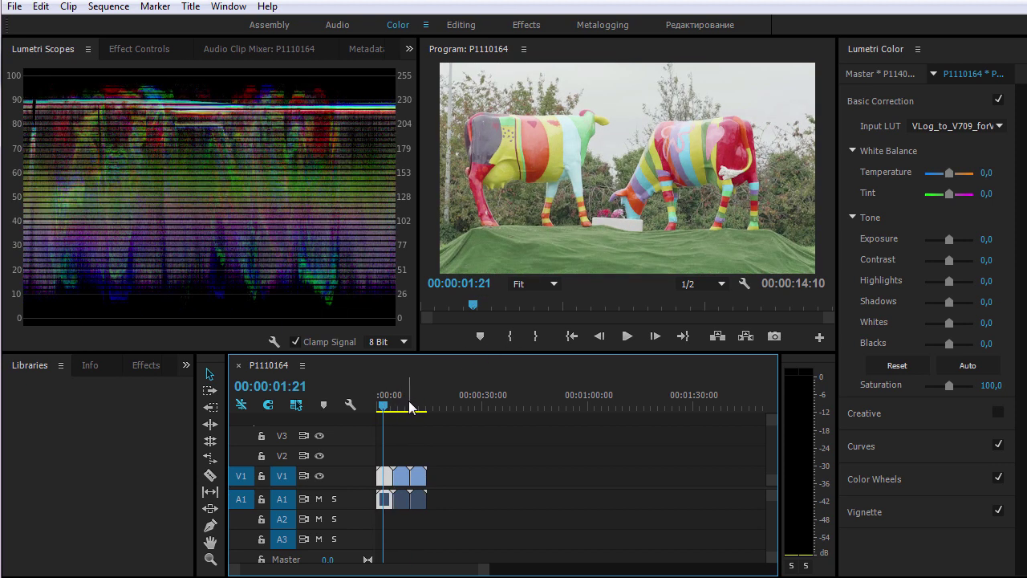
left_click(414, 406)
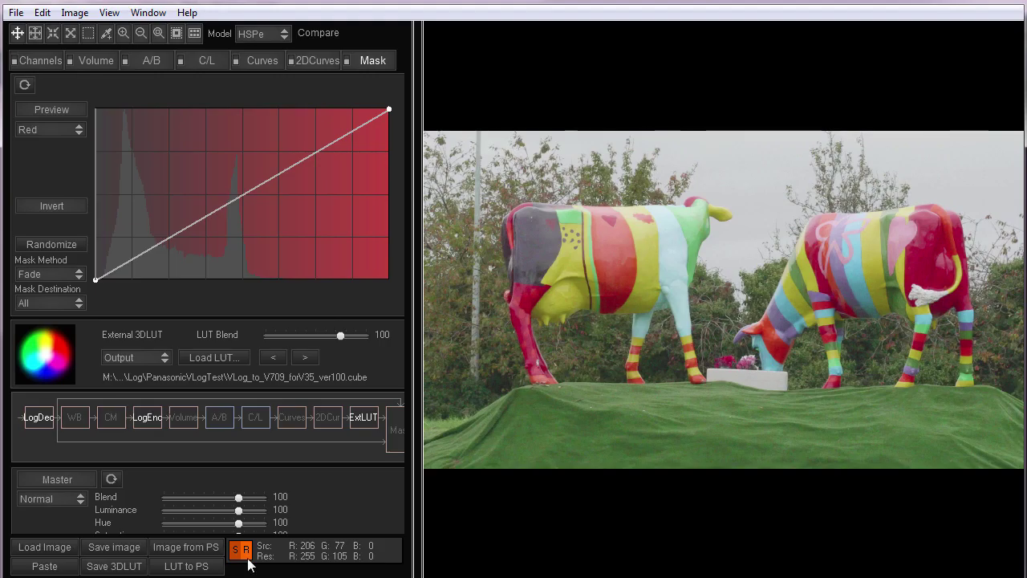
Set Exposure to 3.50 and save it as VLog_to_V709_forV35_ver100_Exp+3.5.cube
left_click(149, 60)
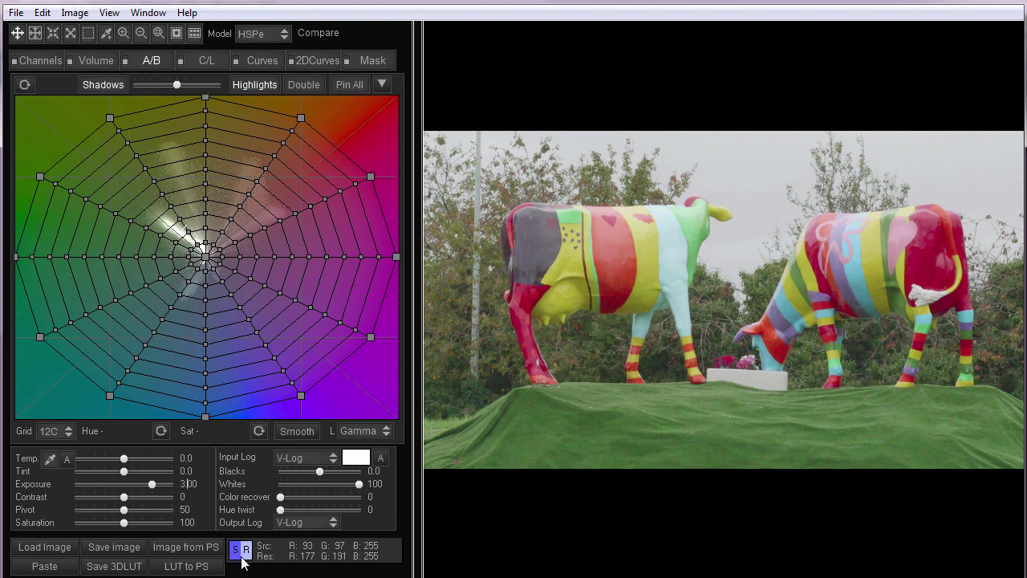
type("5")
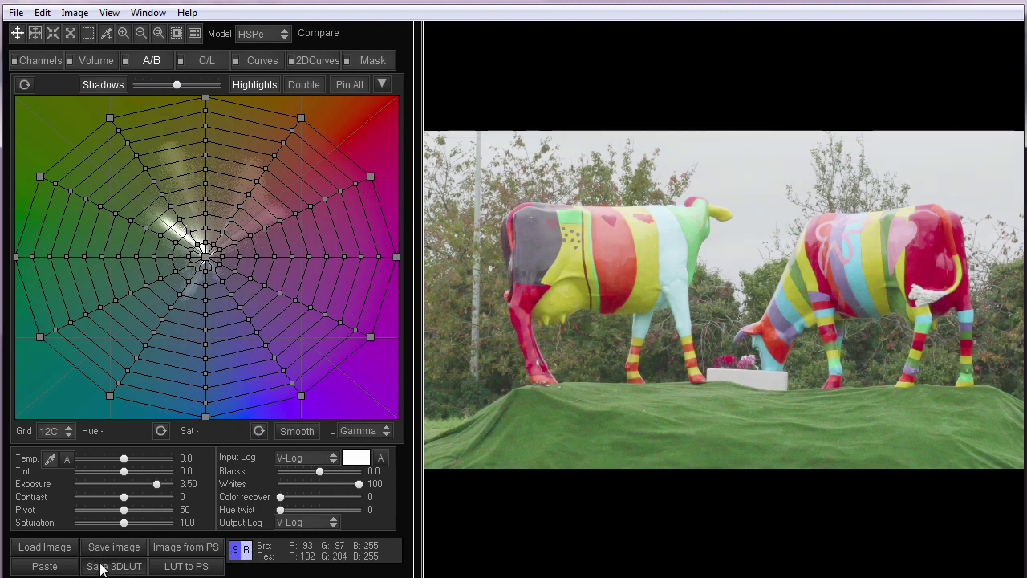
left_click(100, 567)
left_click(195, 572)
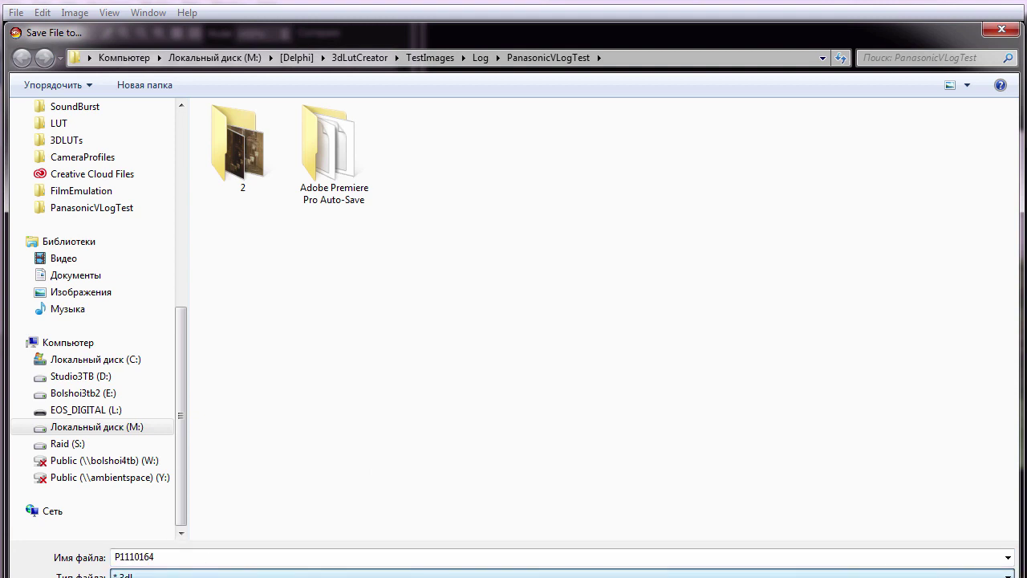
key("Down")
left_click(515, 152)
left_click(300, 556)
key("shift+Left")
key("shift+Left")
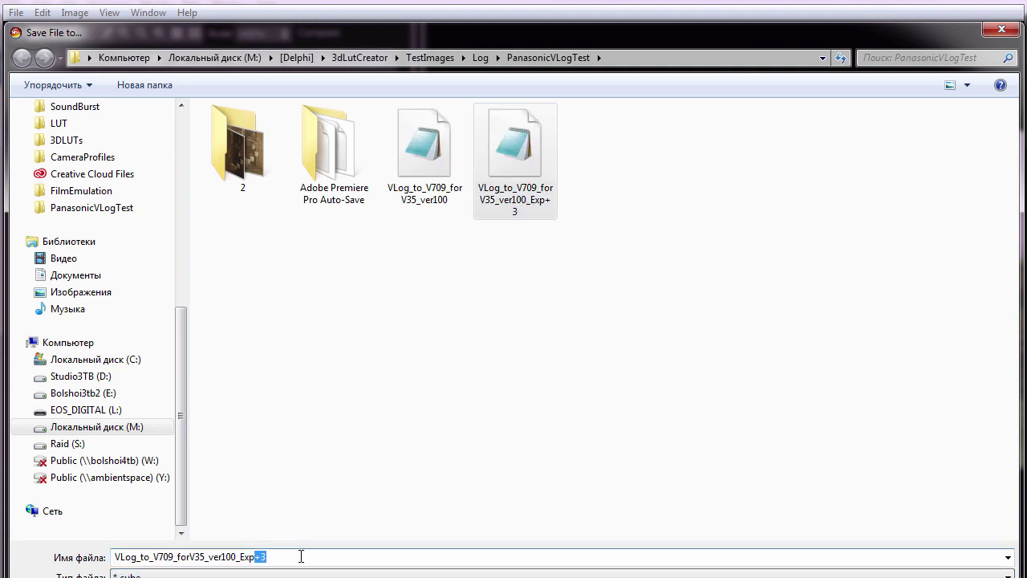
type("+3.5")
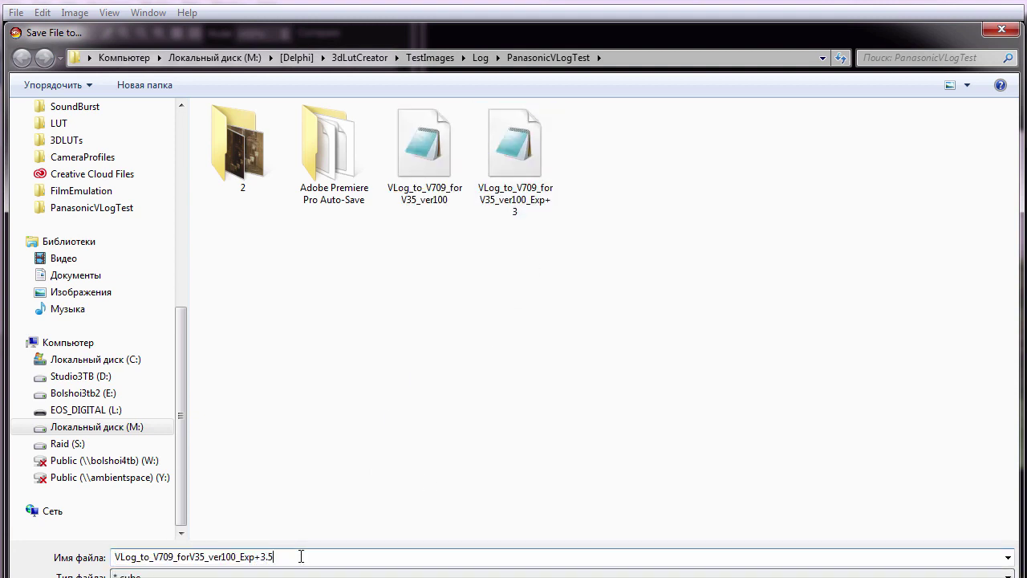
key("Return")
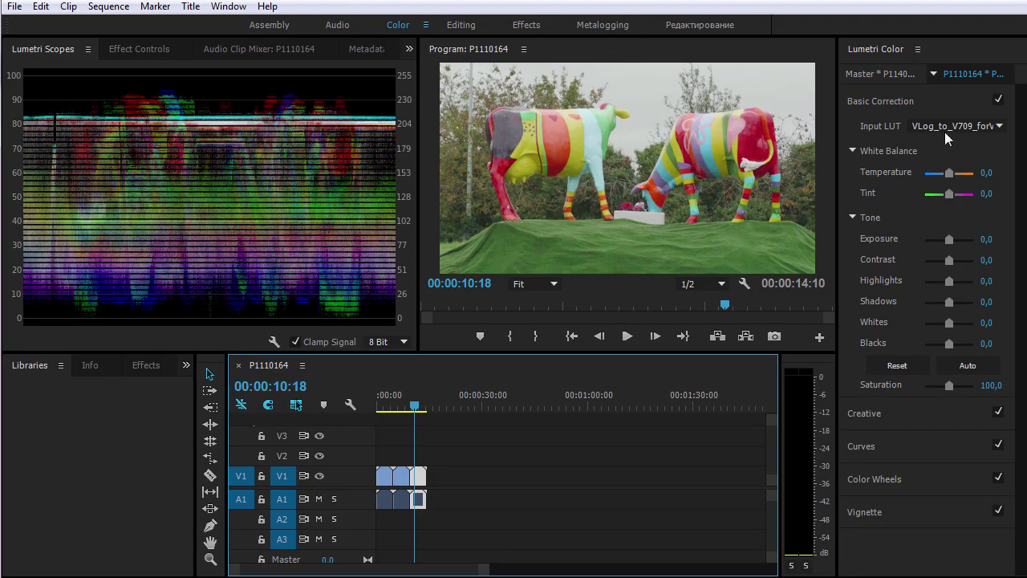
Apply the VLog_to_V709_forV35_ver100_Exp+3.5 cube as the clip's Input LUT
left_click(945, 131)
left_click(955, 178)
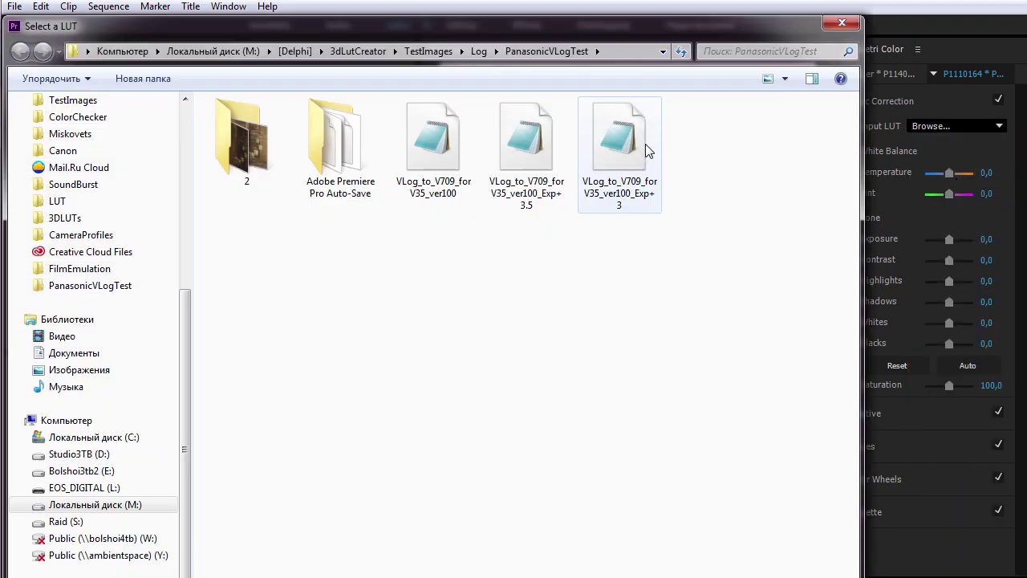
double_click(525, 136)
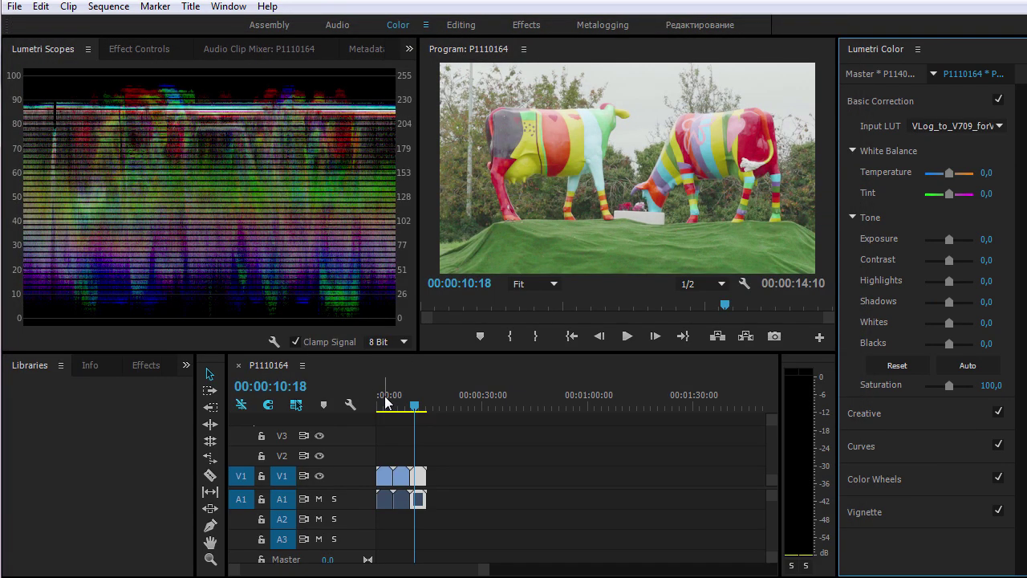
Preview the grade on each of the three cow clips, then switch to the Assembly workspace
left_click_drag(487, 568, 311, 571)
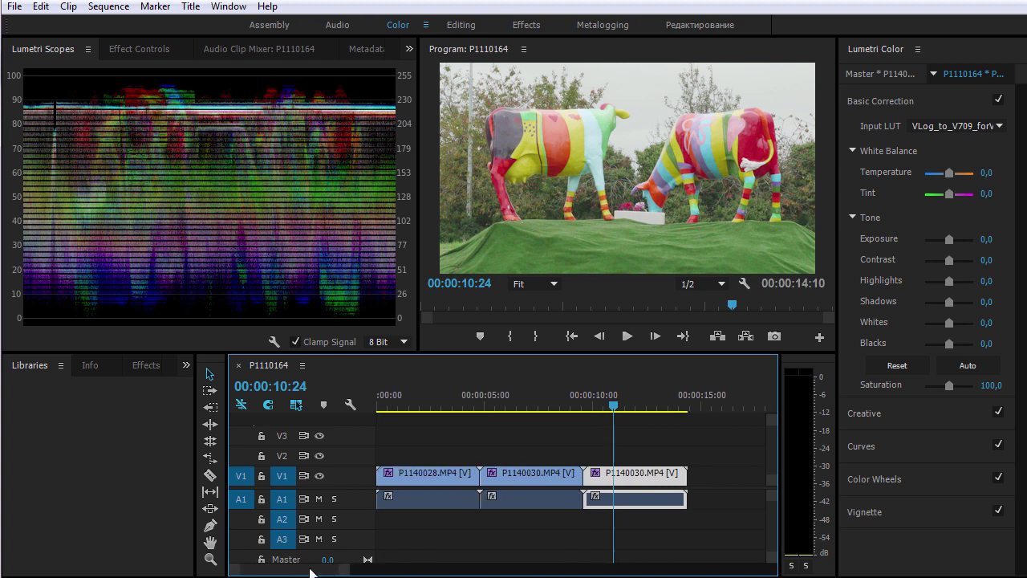
left_click(441, 395)
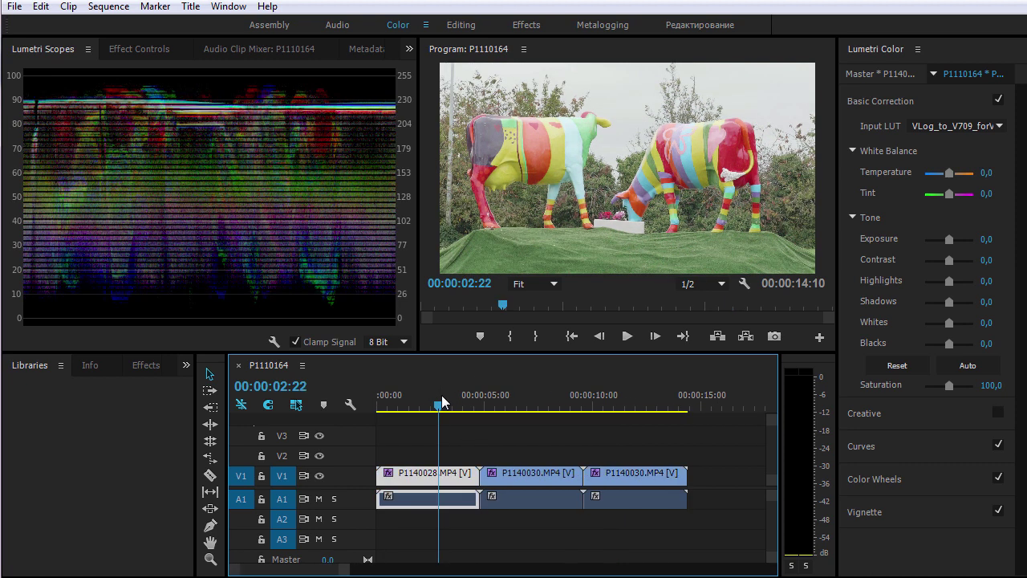
left_click(618, 389)
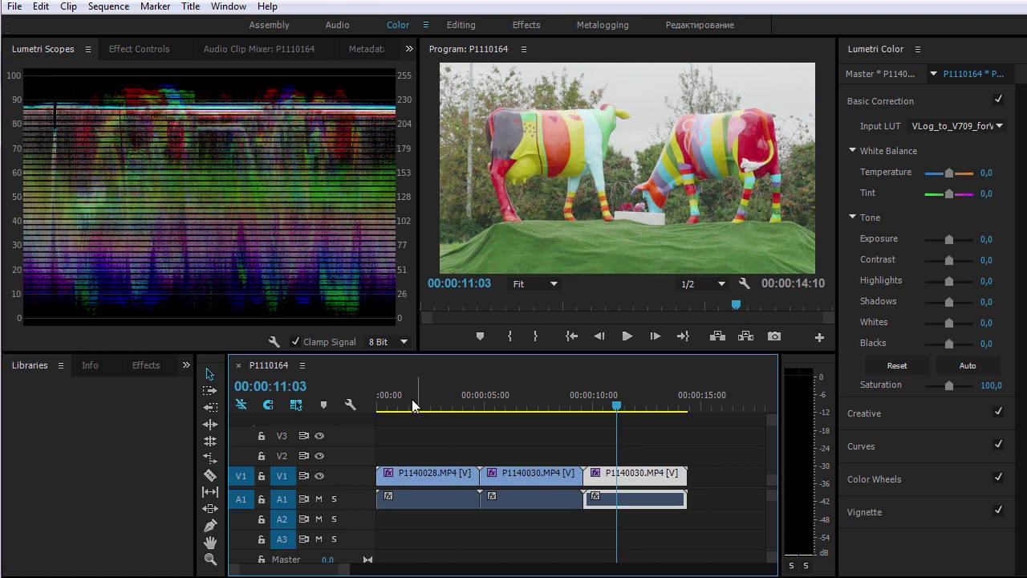
left_click(519, 394)
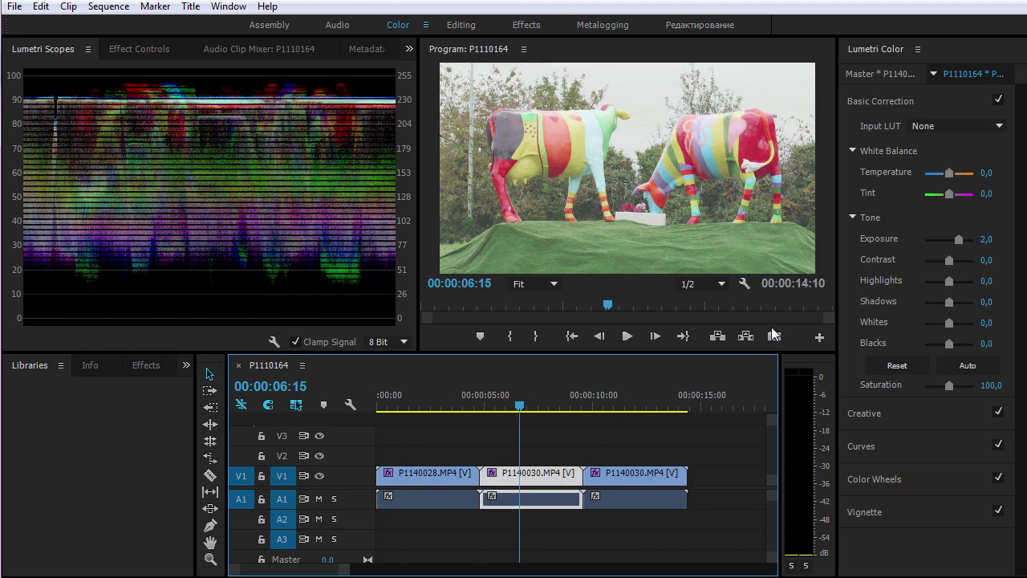
left_click(700, 395)
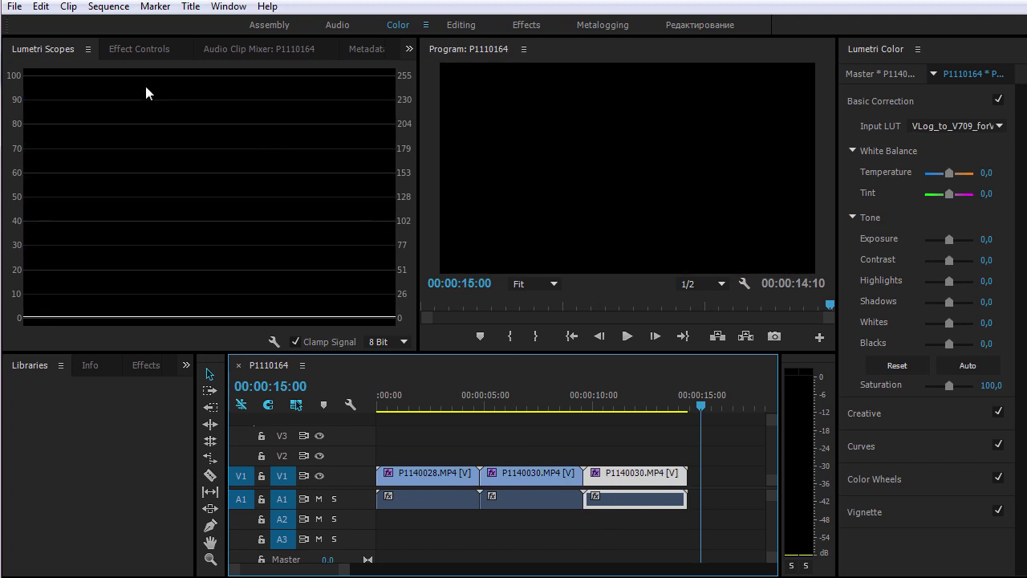
left_click(278, 26)
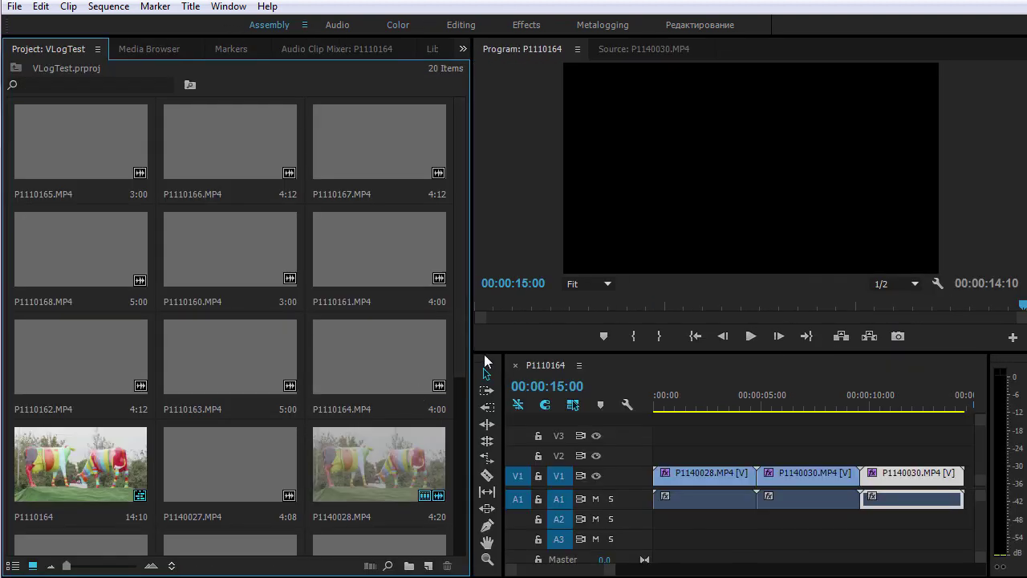
Add 10kwb iso 2000.MP4 to V1 after the cow clips
left_click_drag(461, 346, 465, 550)
scroll(766, 410, "down", 5)
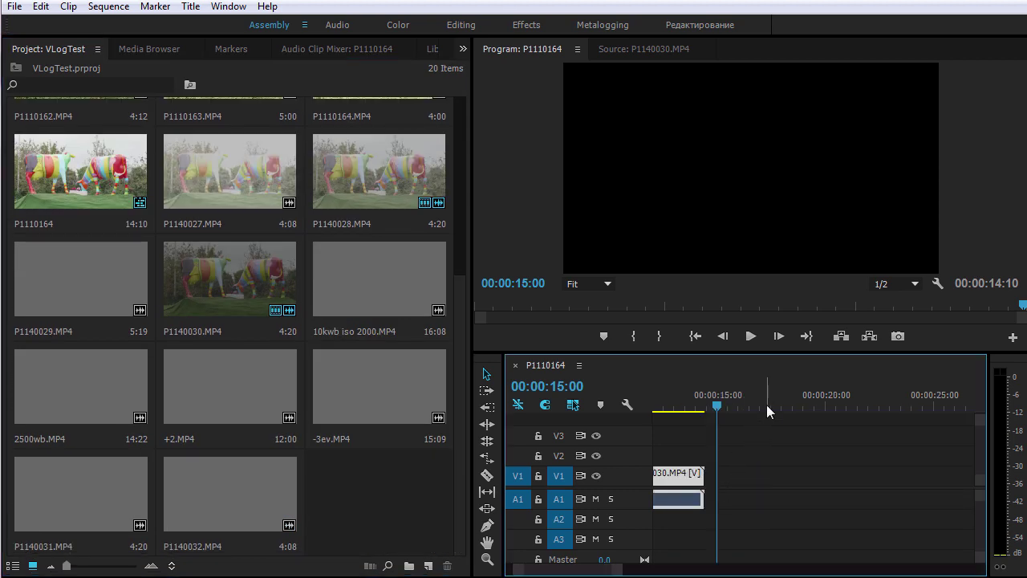
left_click(767, 405)
mouse_move(371, 281)
left_mouse_down()
mouse_move(716, 445)
mouse_move(710, 511)
left_mouse_up()
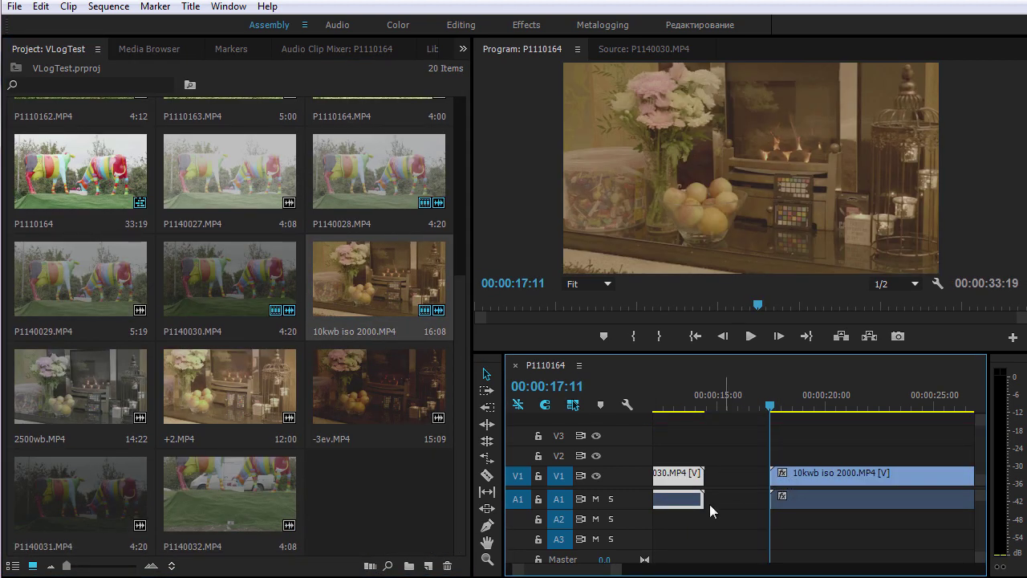
Place two copies of -3ev.MP4 right after the 10kwb clip
left_click_drag(617, 570, 678, 567)
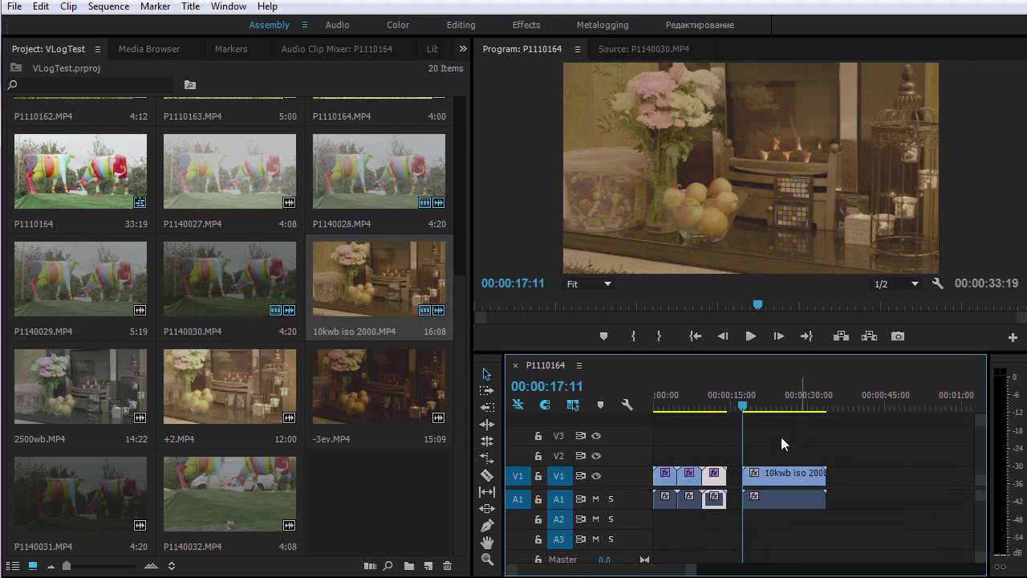
left_click_drag(378, 386, 853, 484)
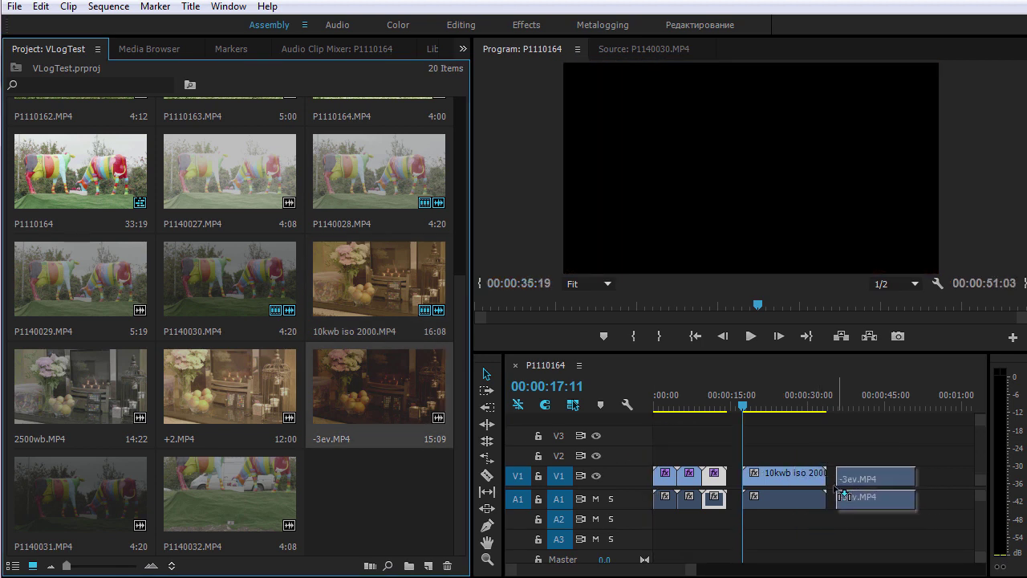
left_click_drag(860, 490, 839, 493)
left_click_drag(369, 392, 911, 475)
In the Color workspace, give the 10kwb iso 2000 clip the VLog_to_V709_forV35_ver100 Input LUT
left_click(401, 26)
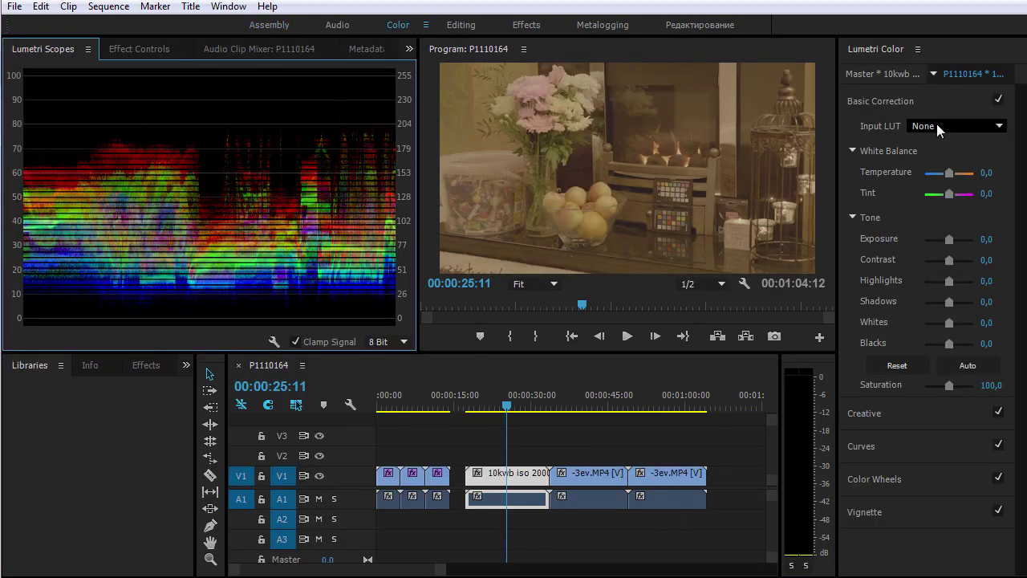
left_click(955, 126)
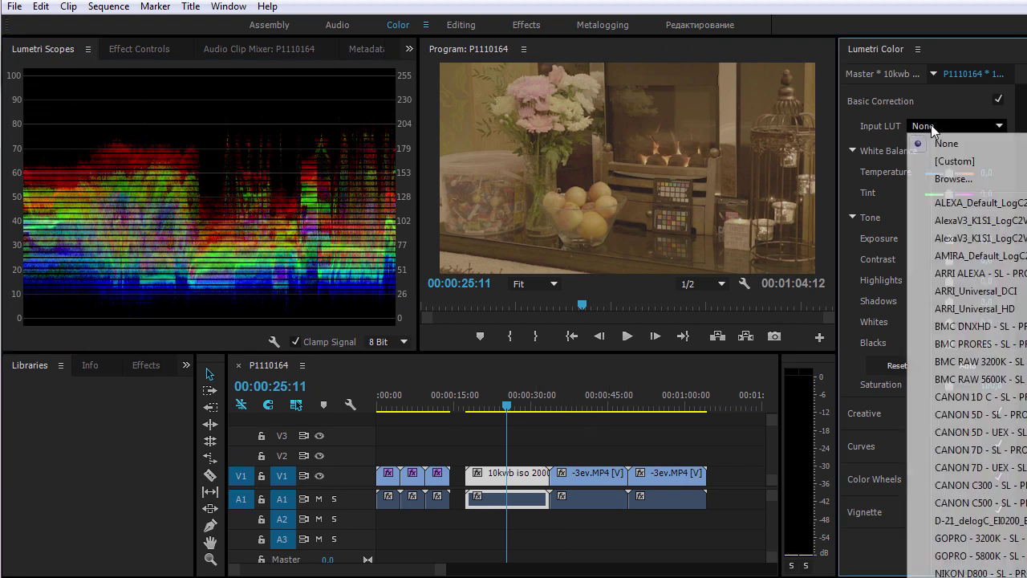
left_click(931, 178)
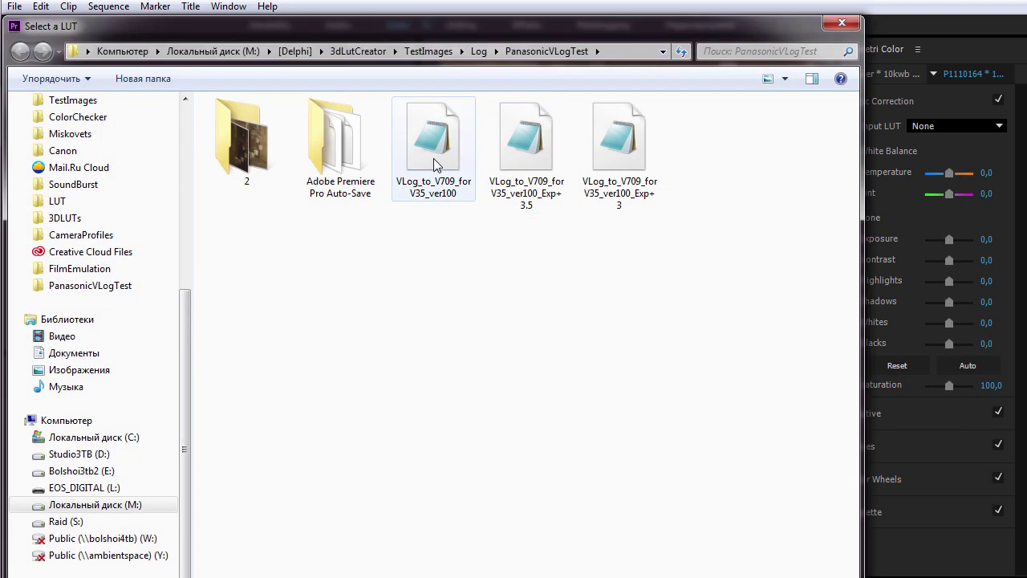
double_click(430, 158)
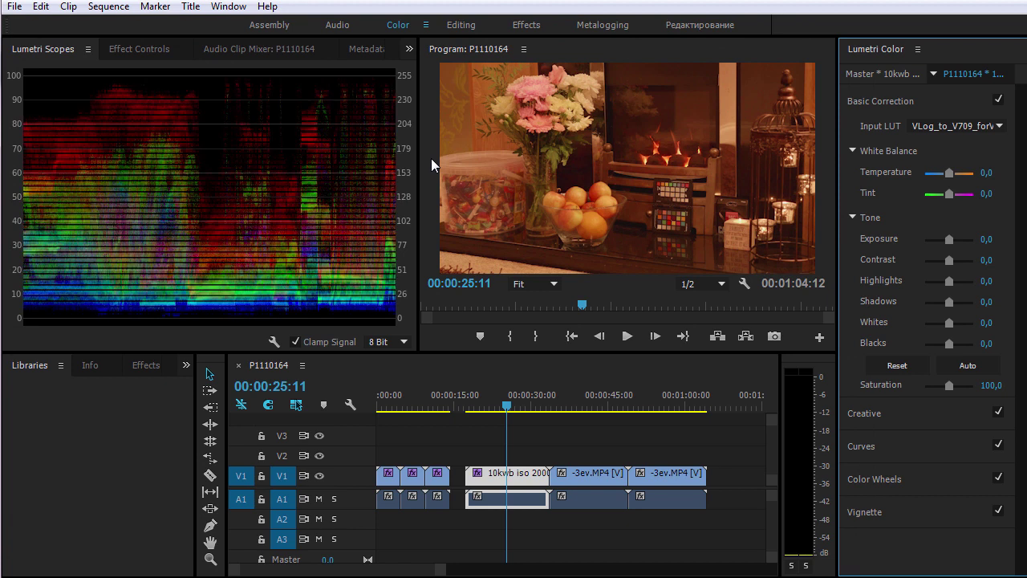
Give the first -3ev clip the same Input LUT and raise its exposure
left_click(581, 395)
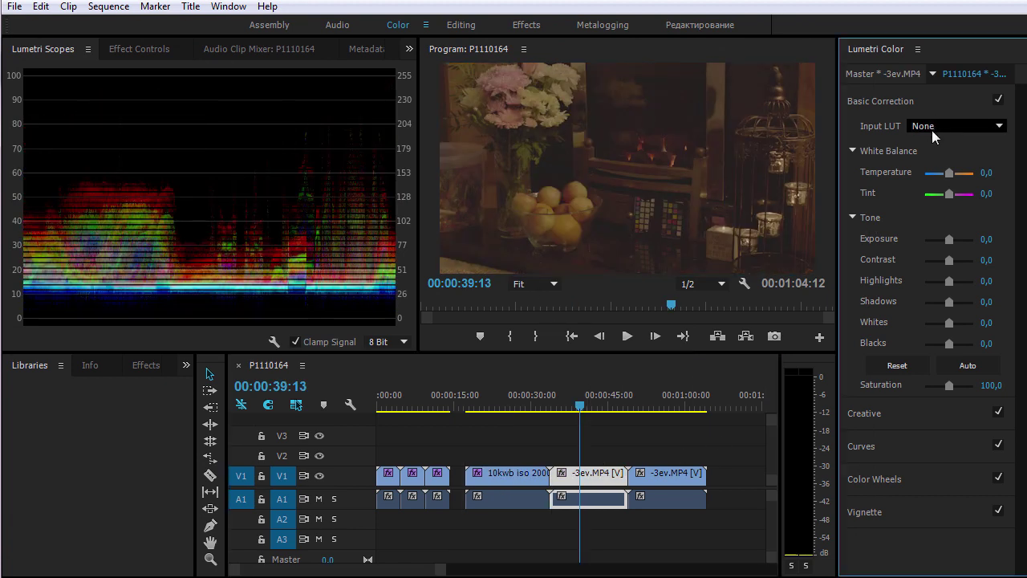
left_click(931, 128)
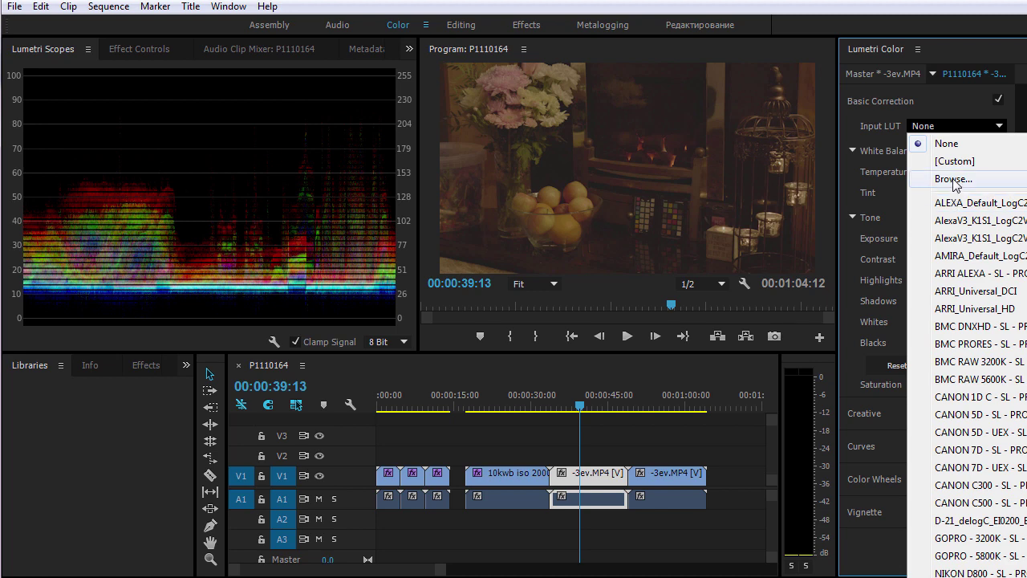
left_click(954, 179)
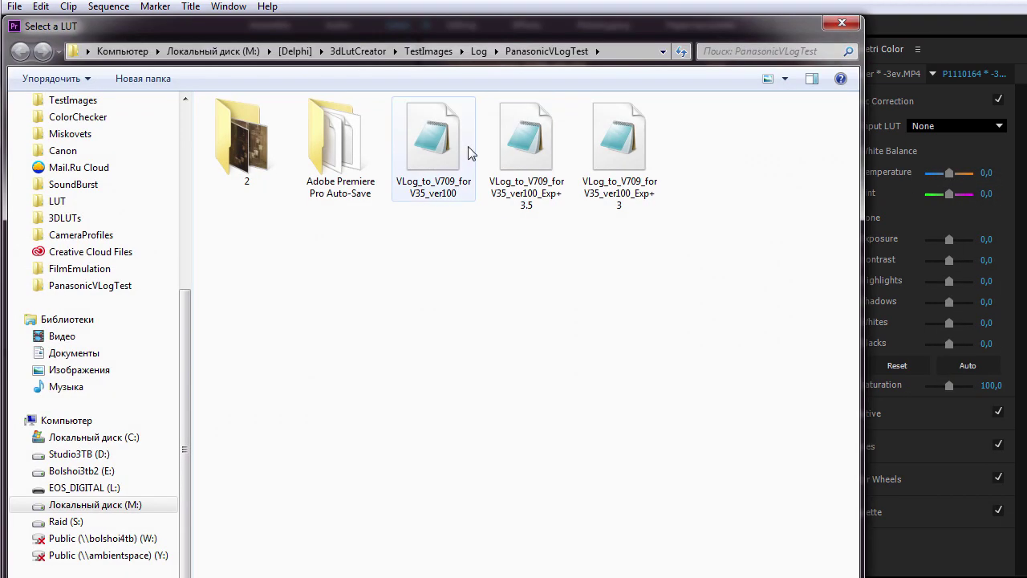
left_click(436, 149)
double_click(436, 148)
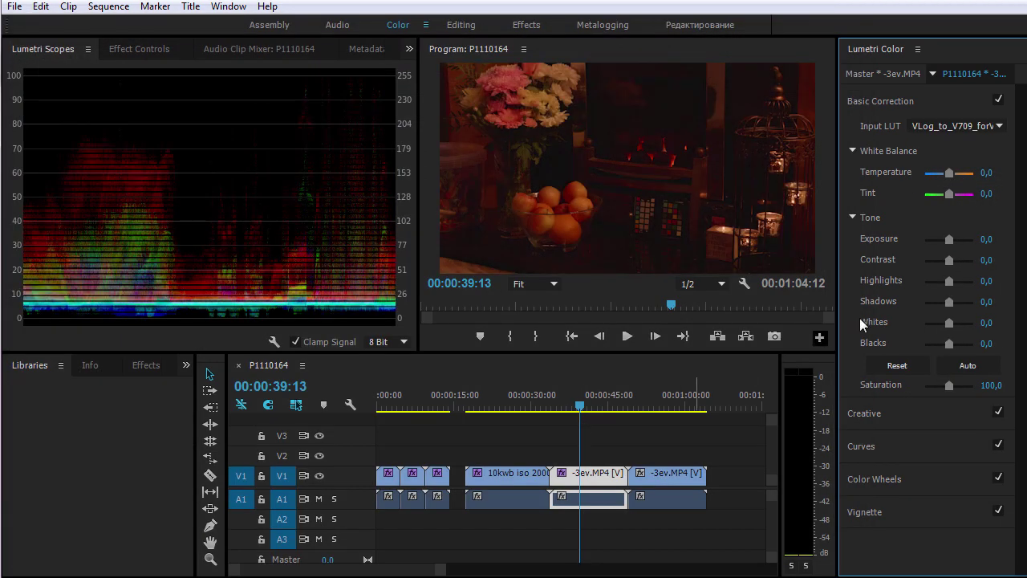
left_click_drag(950, 239, 963, 241)
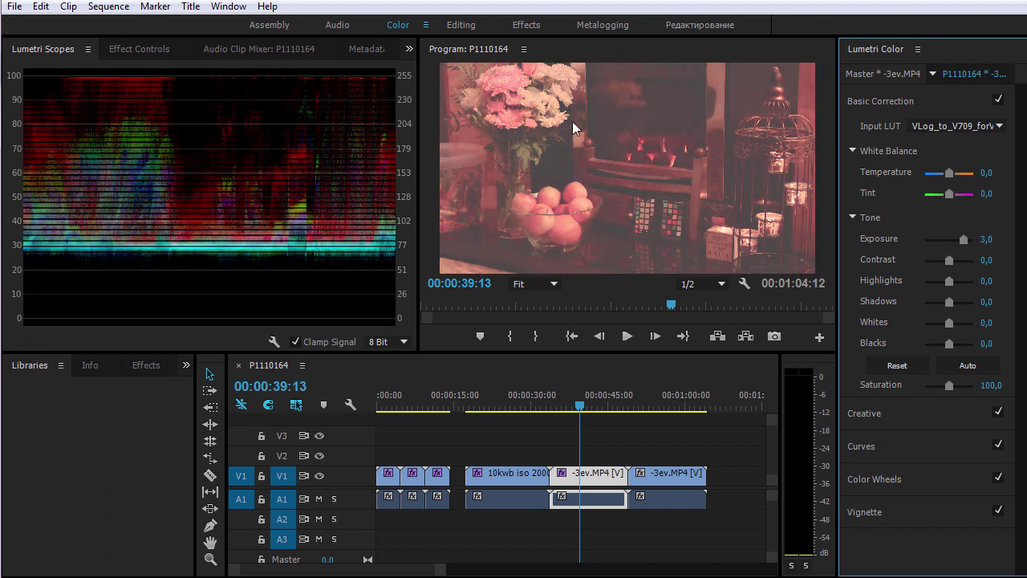
Replace the first -3ev clip's Input LUT with VLog_to_V709_forV35_ver100 as its Creative look
left_click(513, 407)
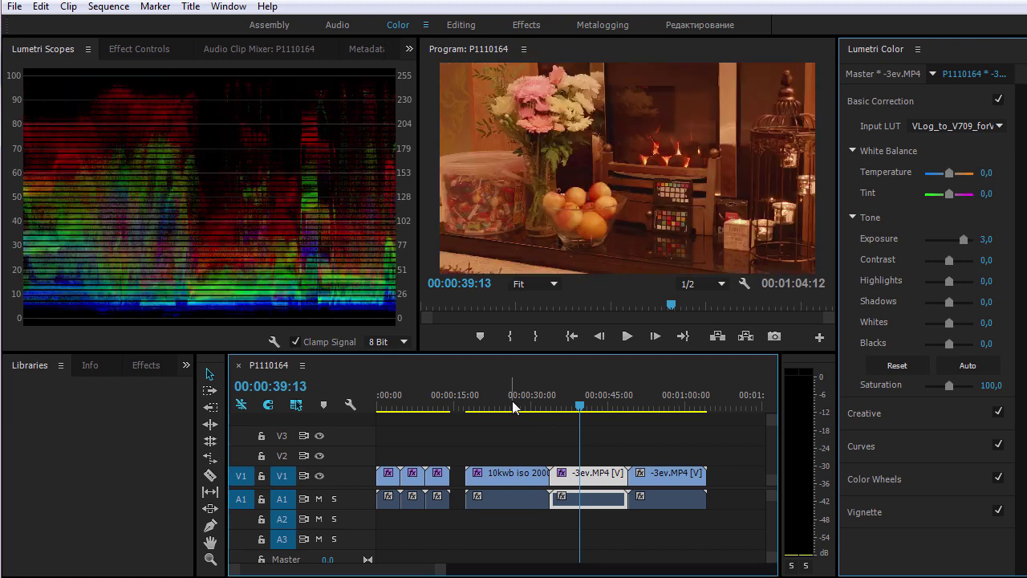
left_click(577, 396)
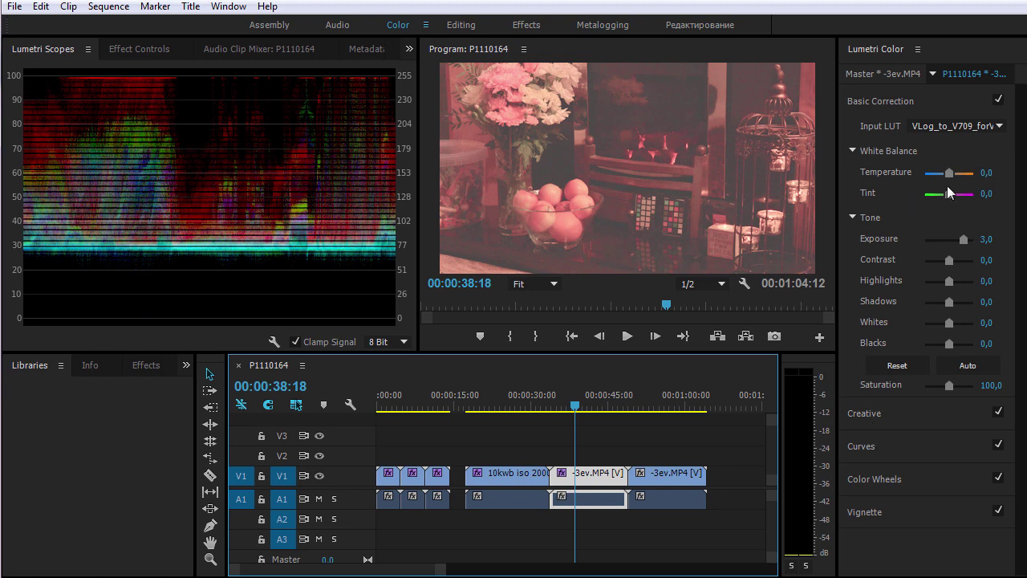
left_click(955, 126)
left_click(953, 142)
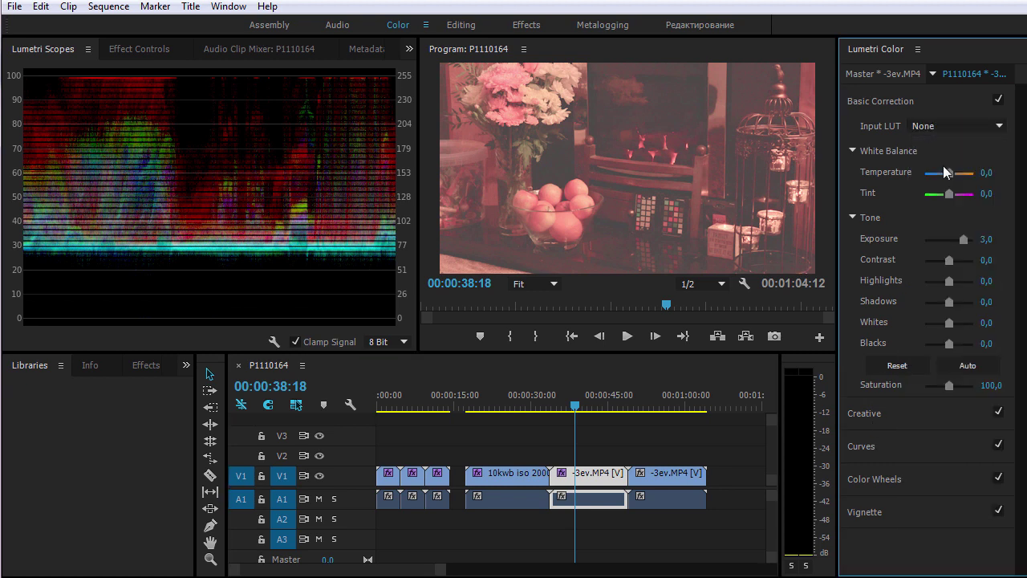
left_click(924, 413)
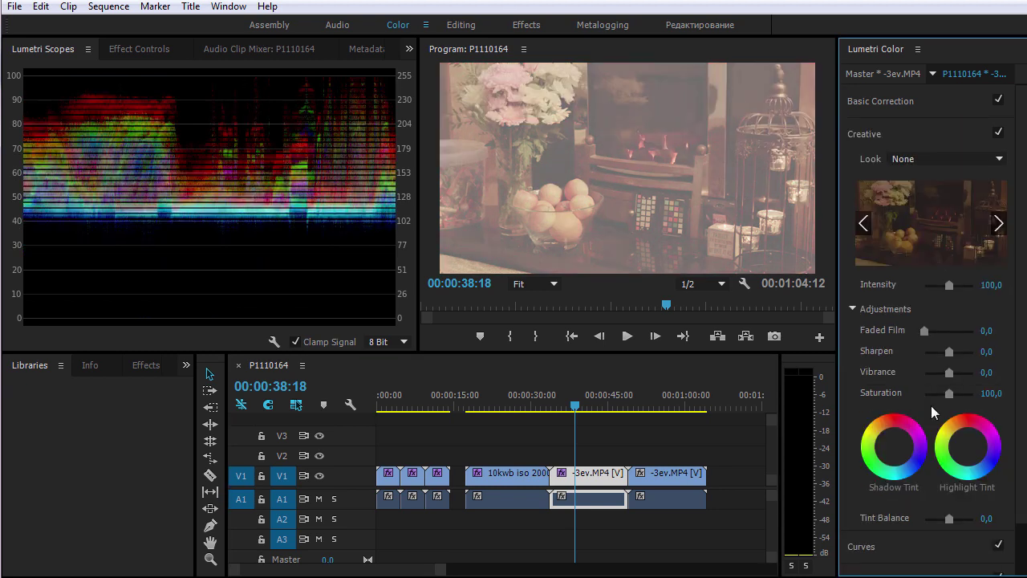
left_click(964, 156)
left_click(914, 173)
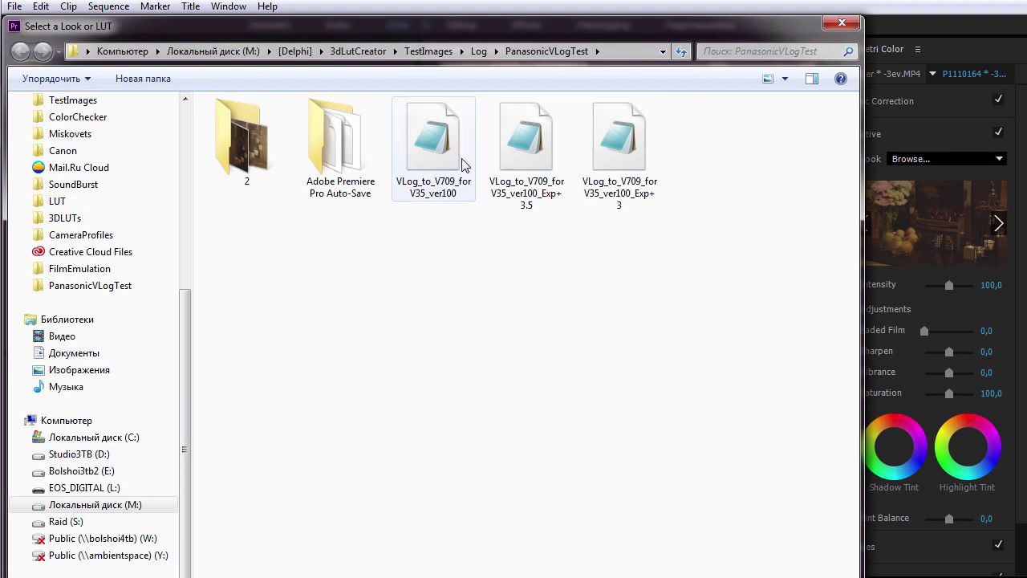
double_click(440, 141)
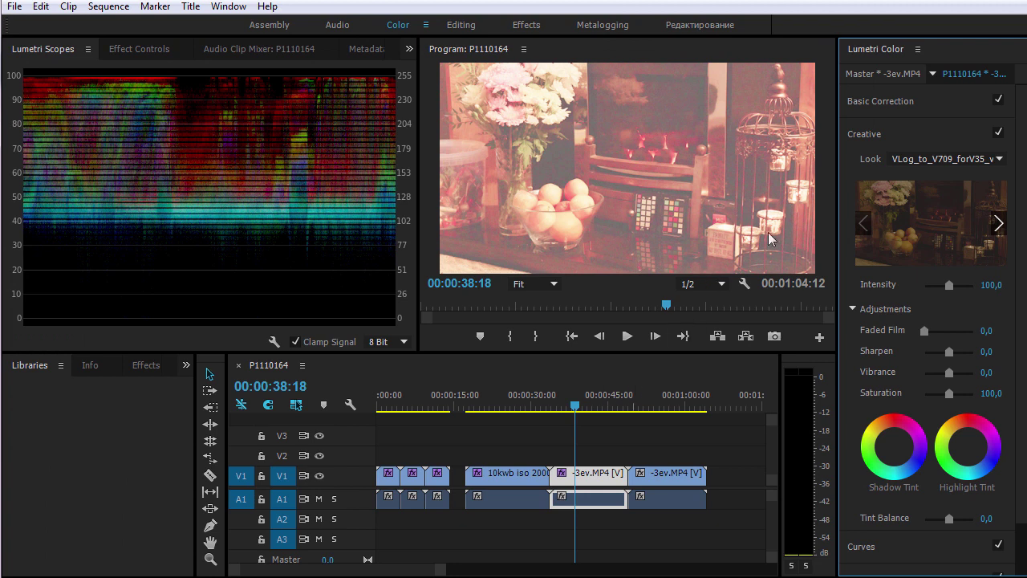
left_click(914, 102)
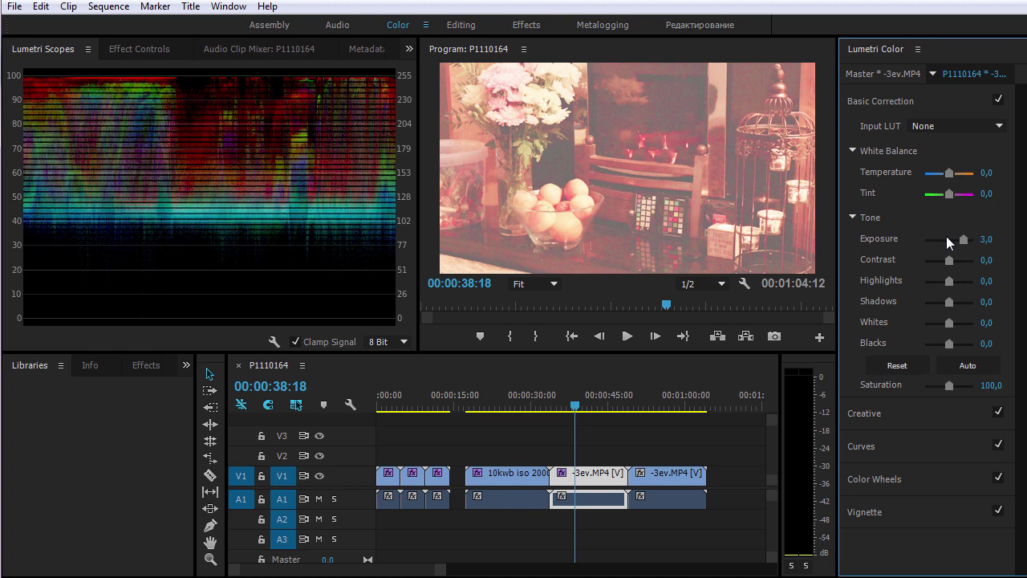
left_click(664, 408)
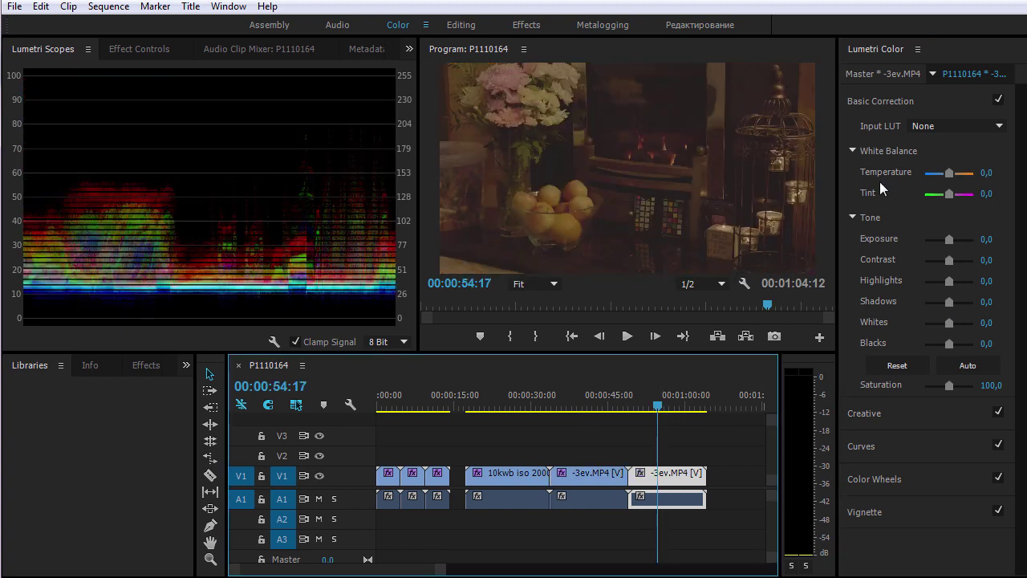
Load the VLog_to_V709 Exp+3 cube as the second -3ev clip's Input LUT
left_click(931, 125)
left_click(953, 178)
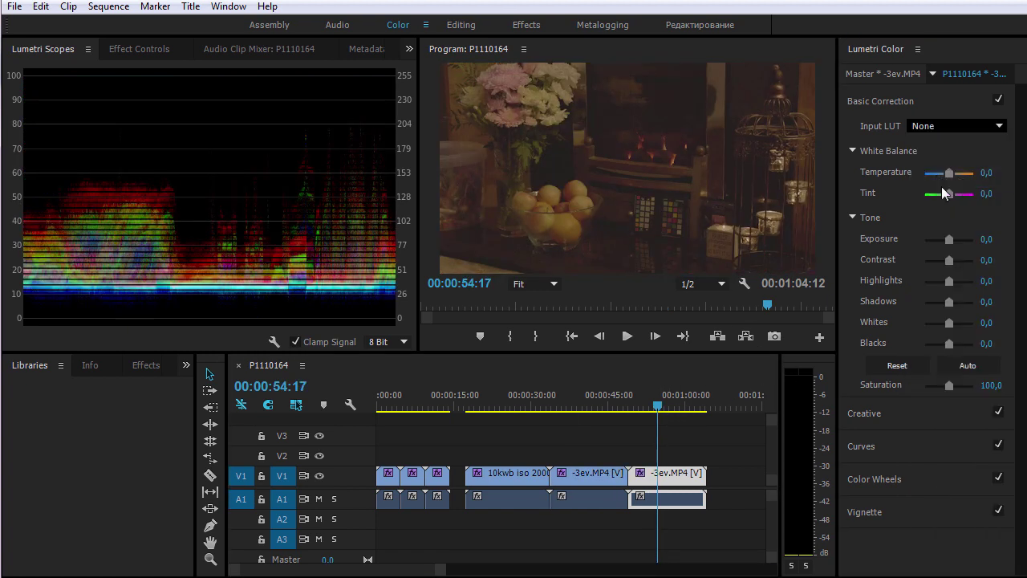
double_click(595, 155)
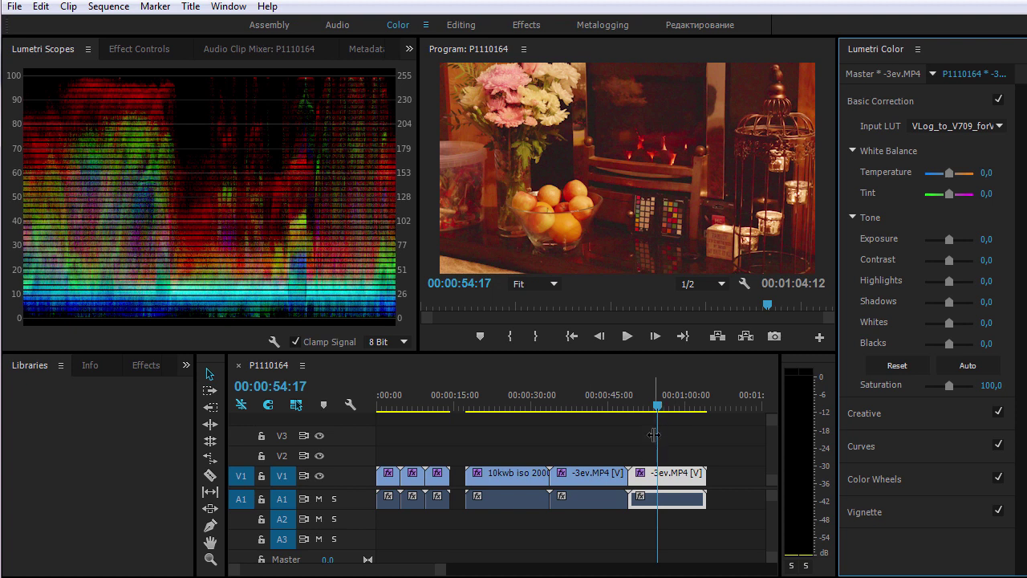
Compare the grade with the 10kwb and first -3ev clips, then switch to the Assembly workspace
left_click(504, 394)
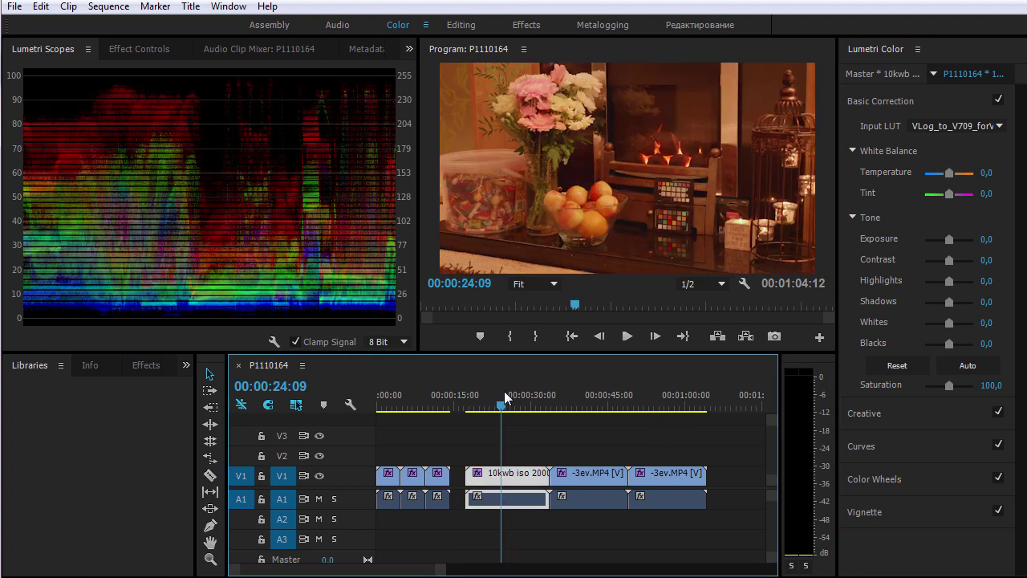
left_click(665, 405)
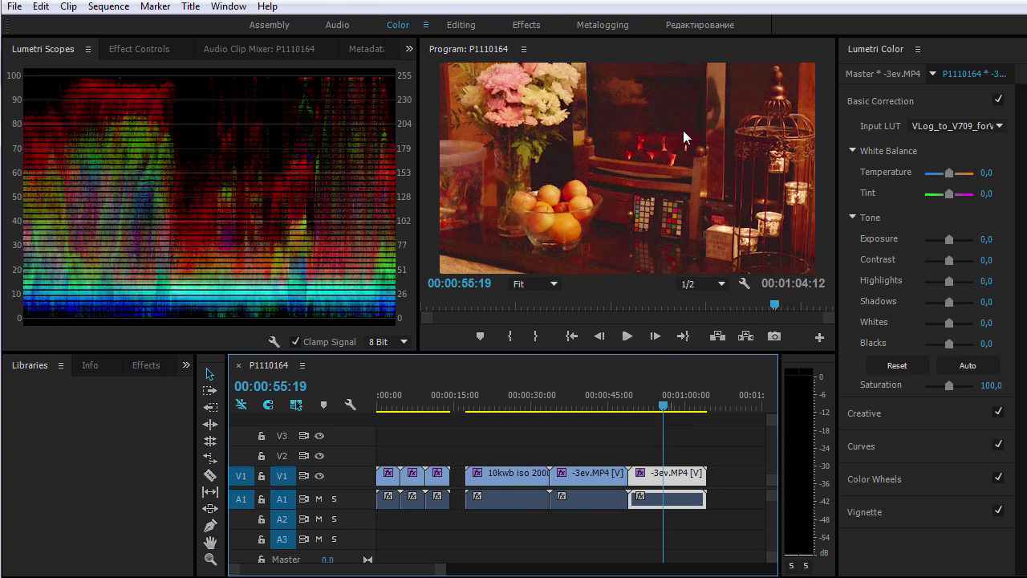
left_click(594, 387)
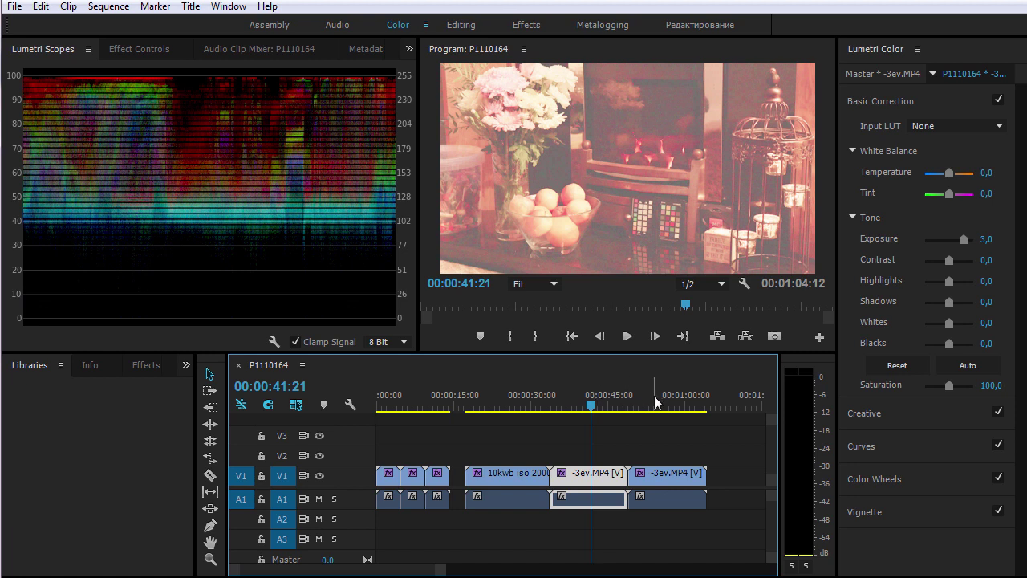
left_click(722, 396)
left_click(269, 25)
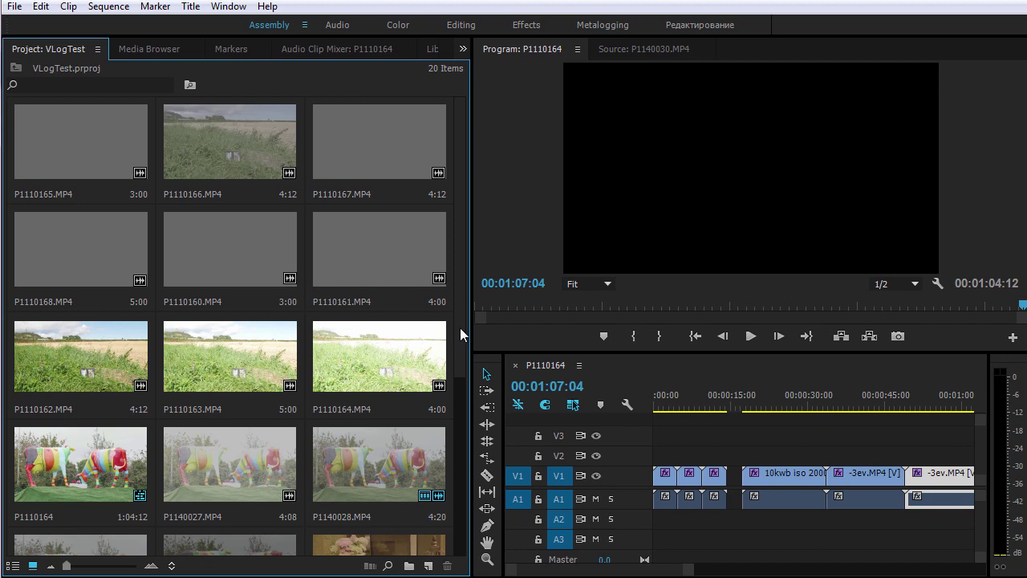
Place 2500wb.MP4, then 10kwb iso 2000.MP4, on V1 after the -3ev clips, and return to Color
left_click_drag(458, 308, 467, 522)
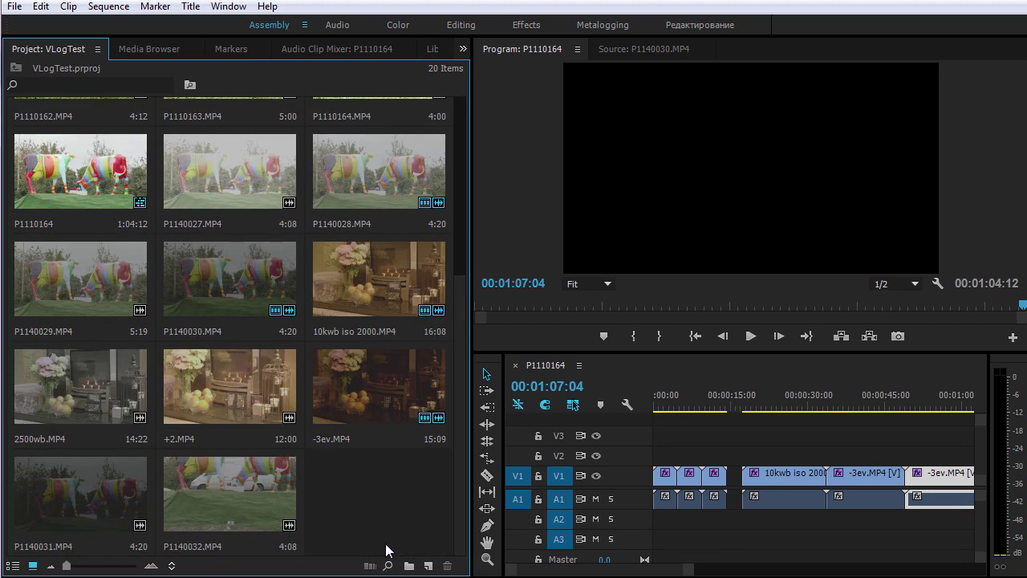
left_click_drag(72, 398, 940, 478)
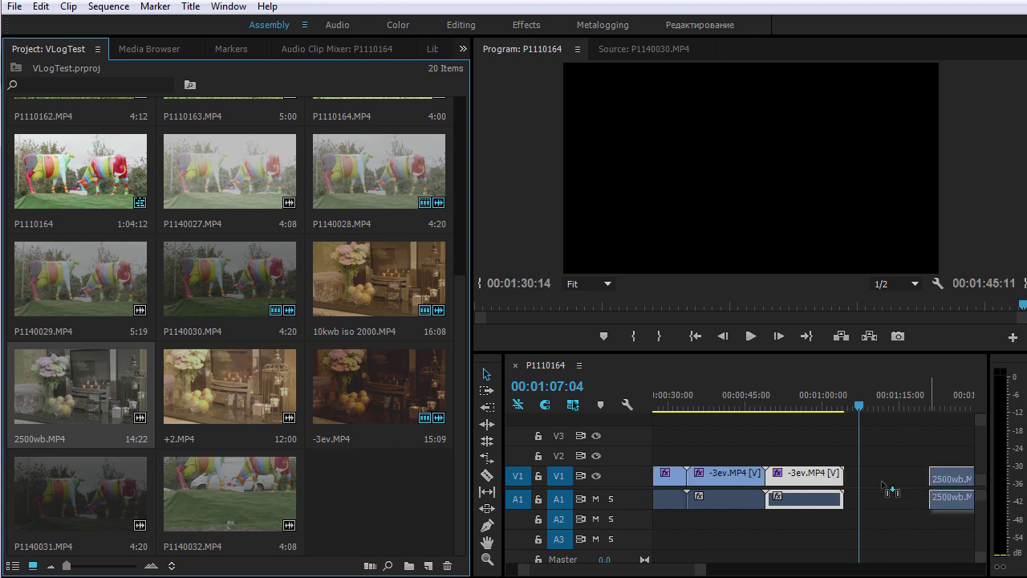
left_click_drag(940, 478, 868, 476)
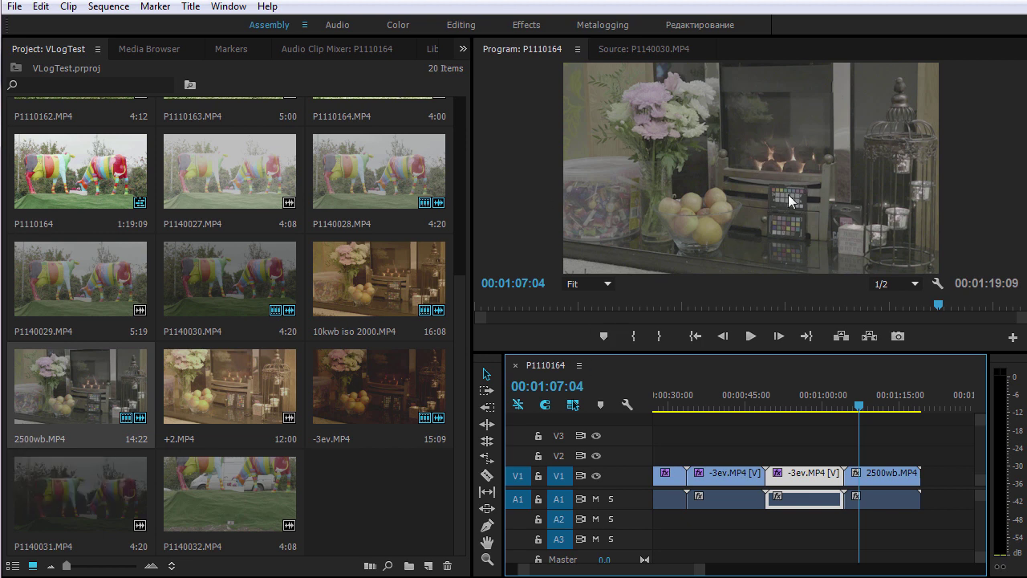
left_click_drag(393, 280, 932, 493)
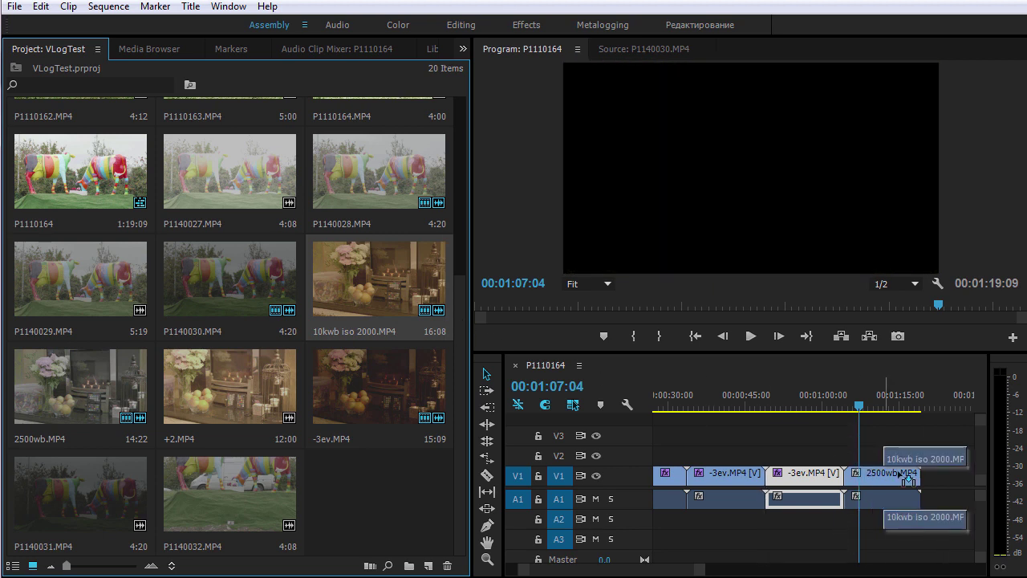
left_click_drag(955, 403, 889, 405)
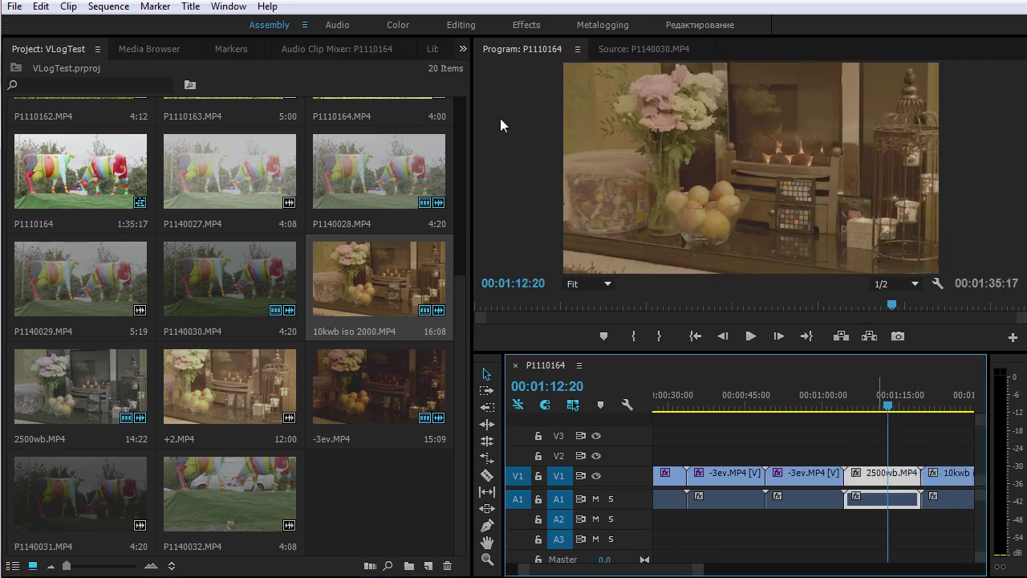
left_click(398, 25)
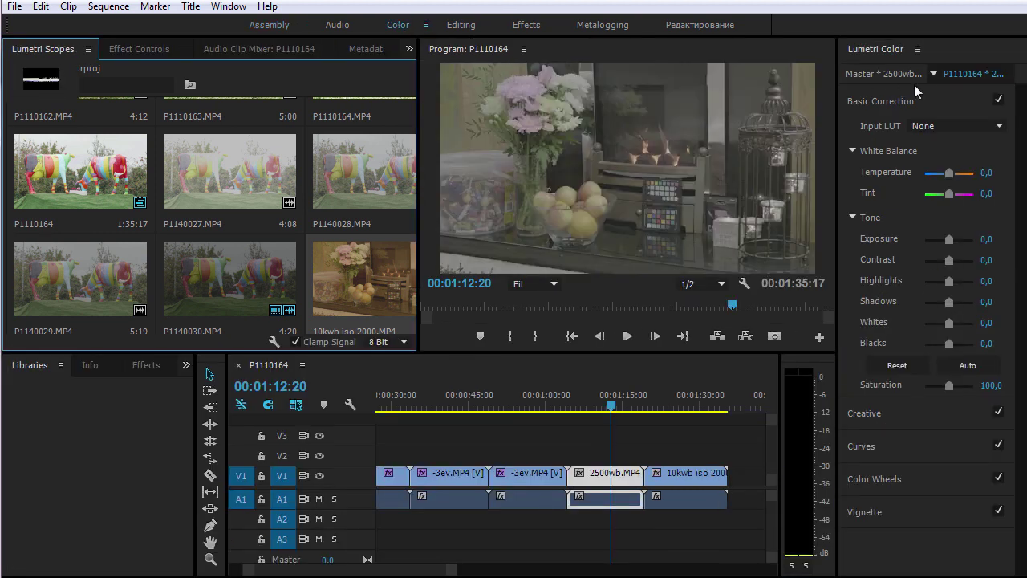
Load the VLog-to-V709 cube as the 2500wb clip's Input LUT
left_click(929, 128)
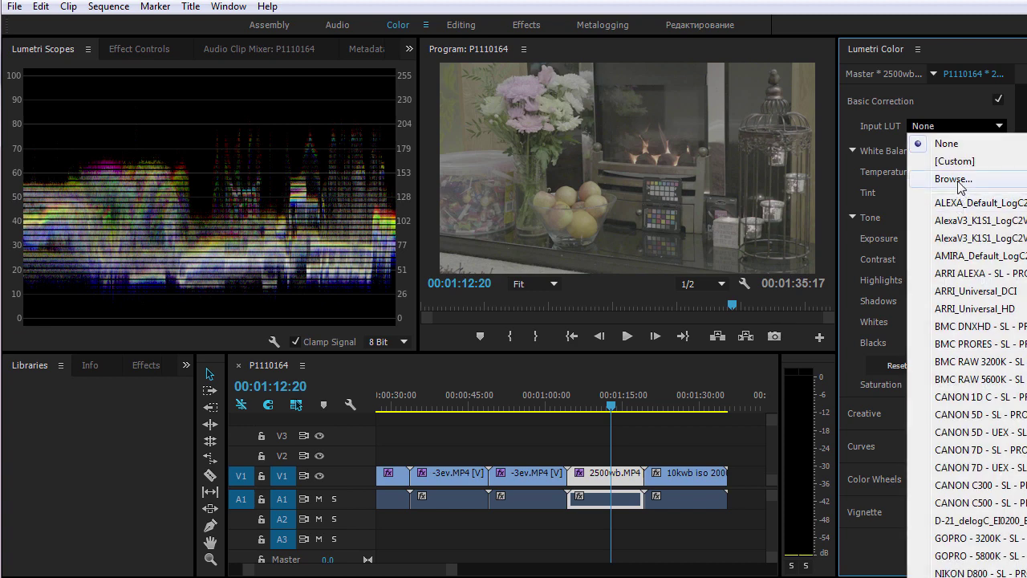
left_click(955, 178)
double_click(445, 143)
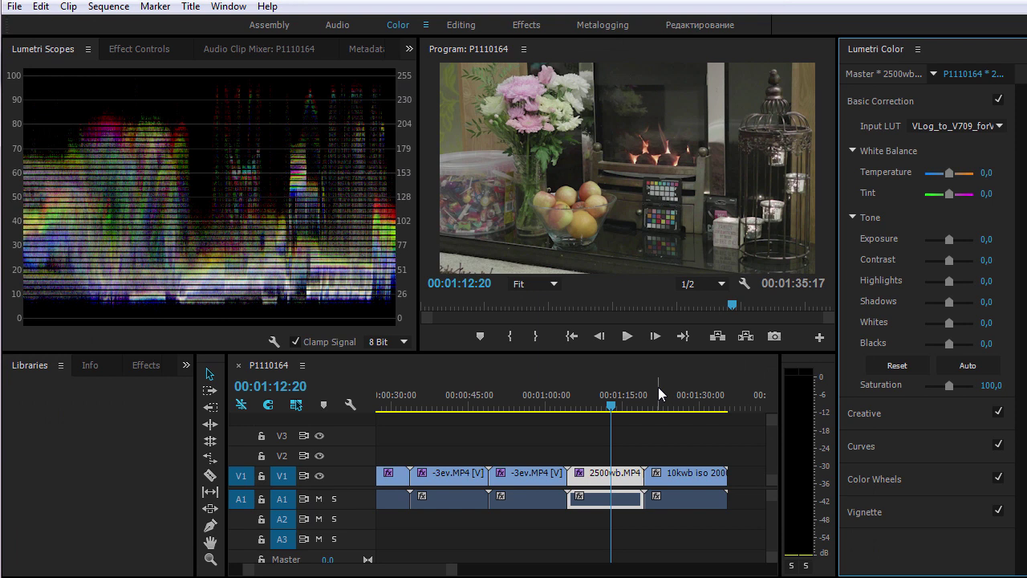
Give the 10kwb clip the same Input LUT and Temperature -100, comparing it with 2500wb
left_click(664, 392)
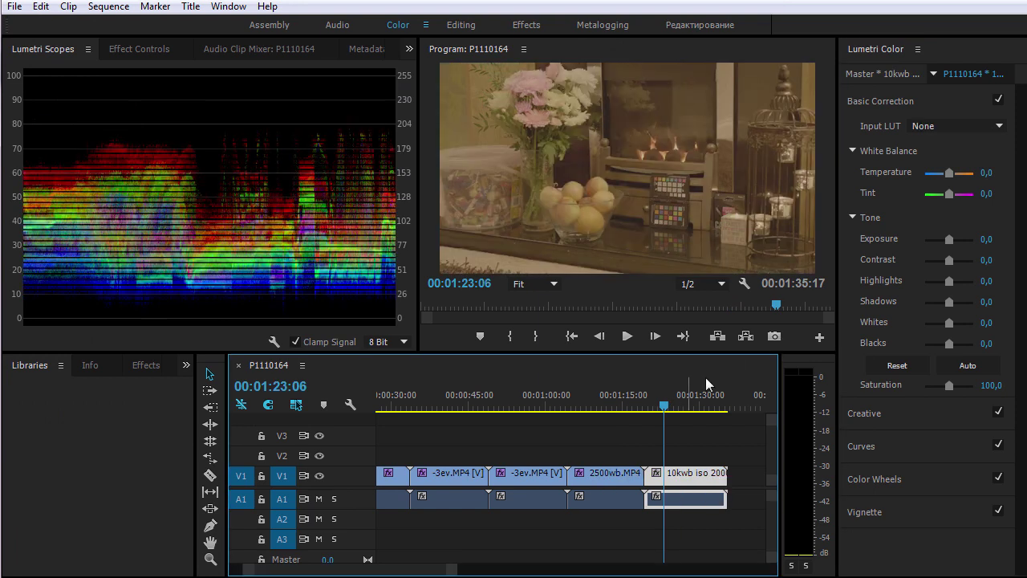
left_click(955, 126)
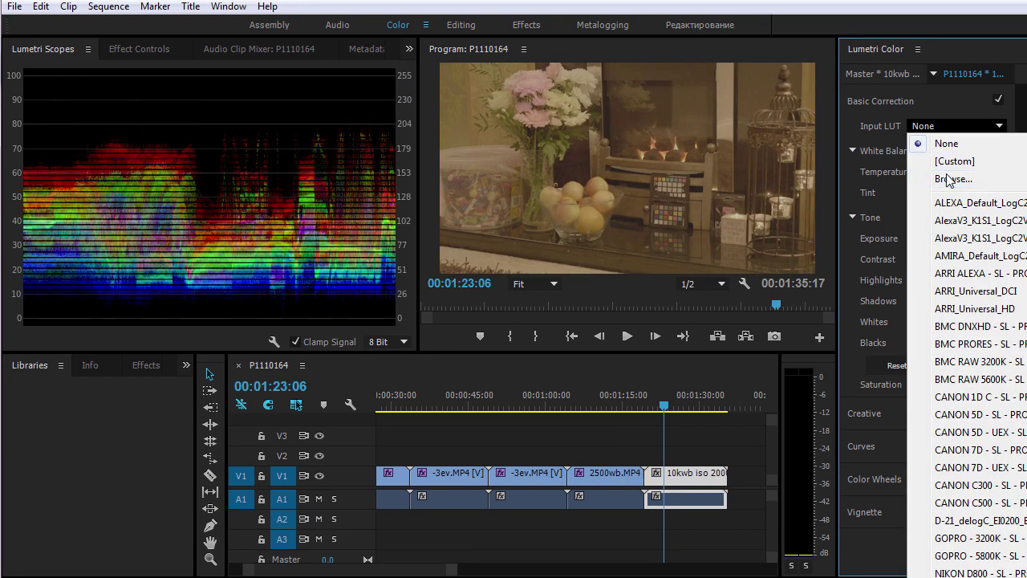
left_click(949, 180)
double_click(422, 153)
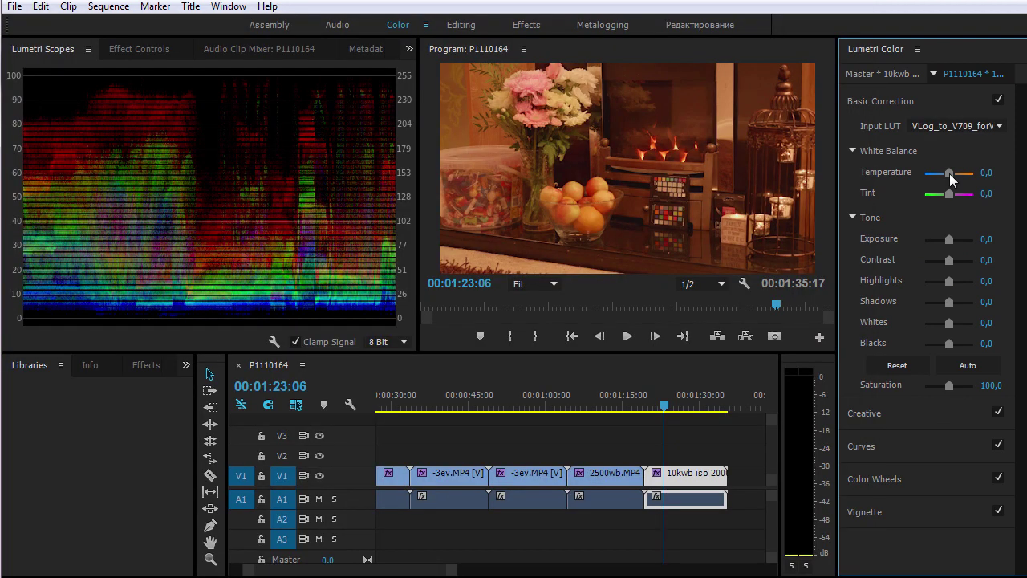
left_click_drag(949, 173, 923, 180)
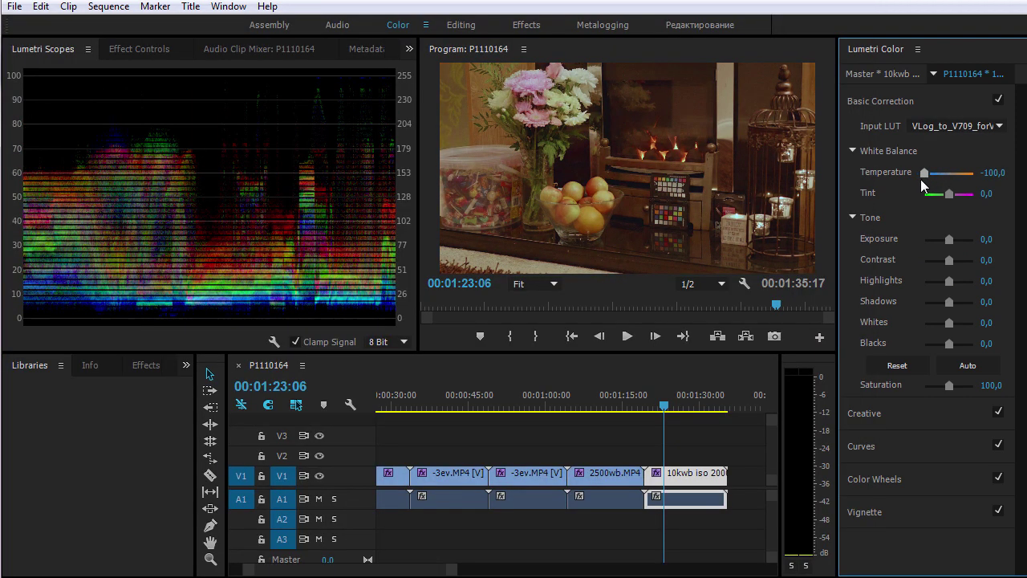
left_click(604, 398)
left_click(662, 401)
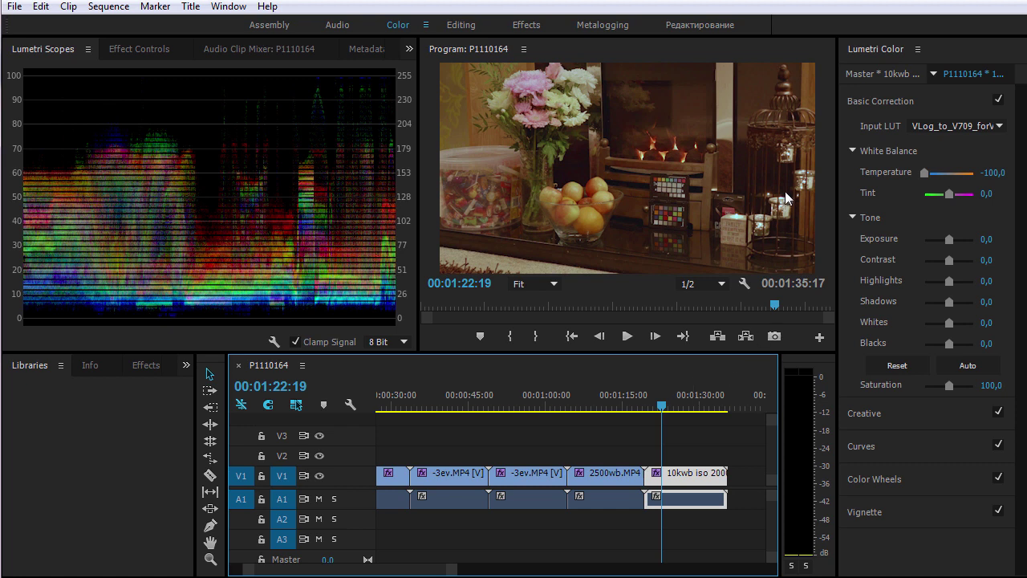
left_click(953, 127)
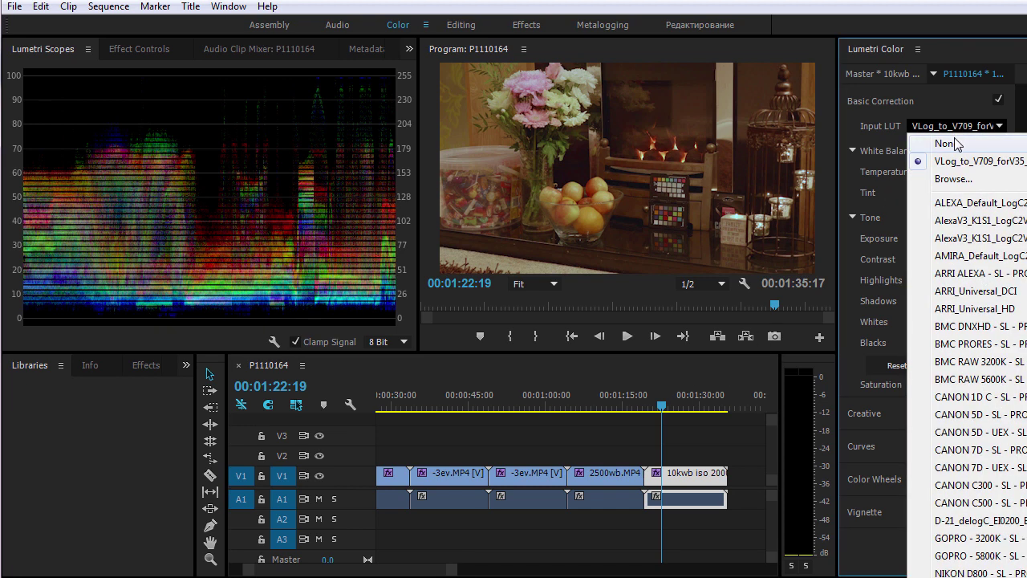
Set the 10kwb clip's Input LUT to None and load the VLog-to-V709 cube as its Creative Look
left_click(954, 143)
left_click(882, 415)
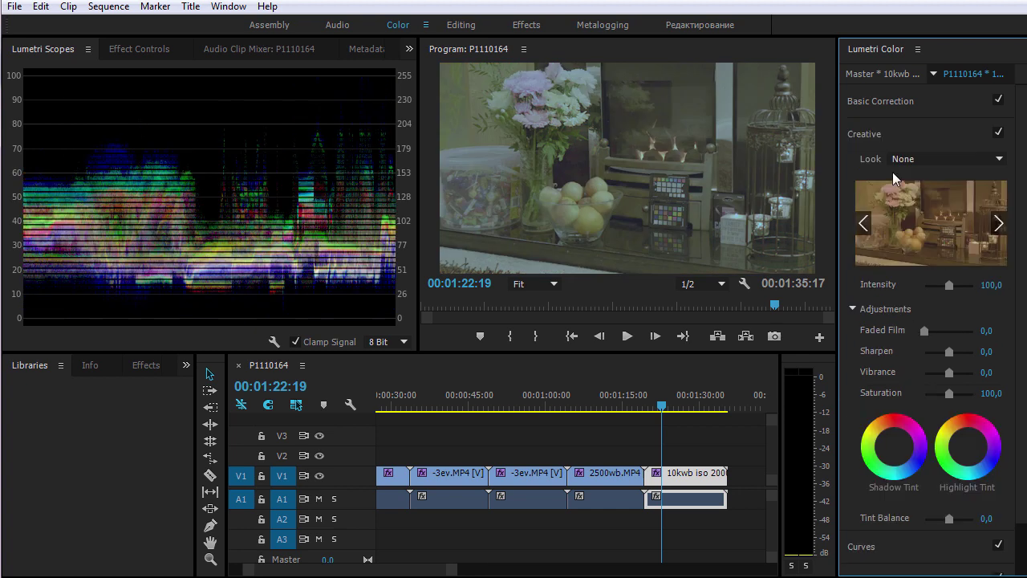
left_click(919, 158)
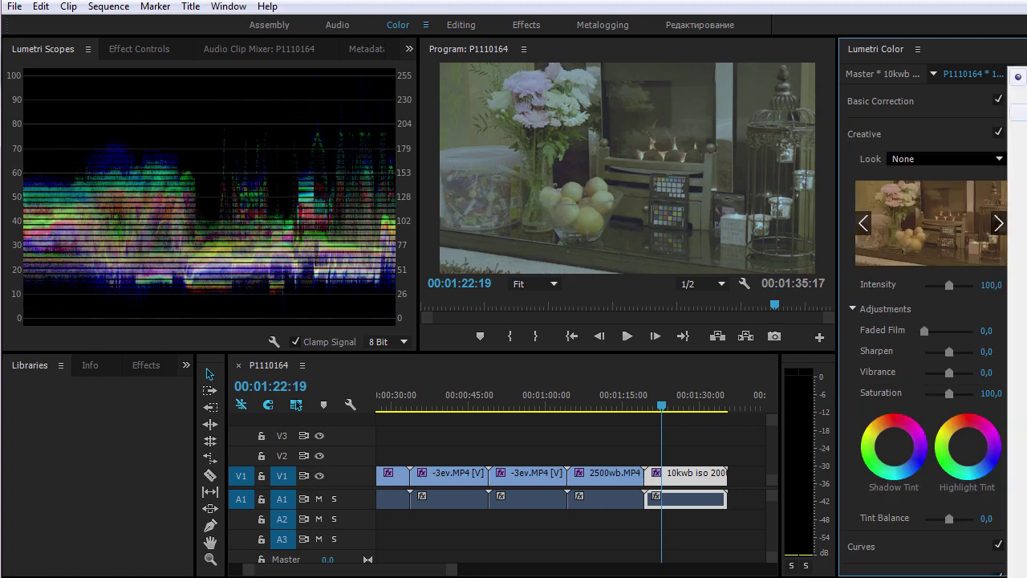
left_click(1017, 112)
double_click(452, 138)
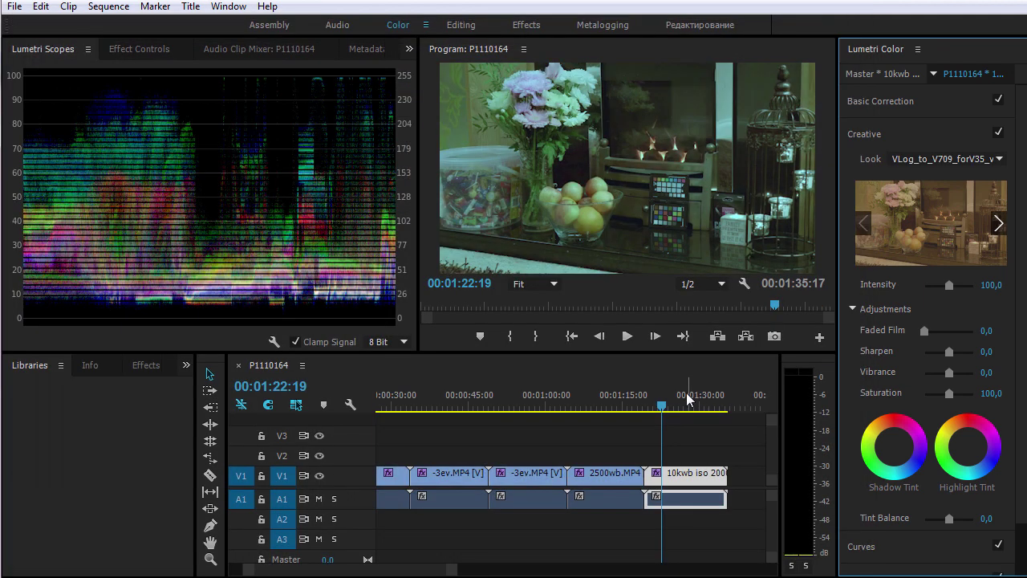
left_click(893, 101)
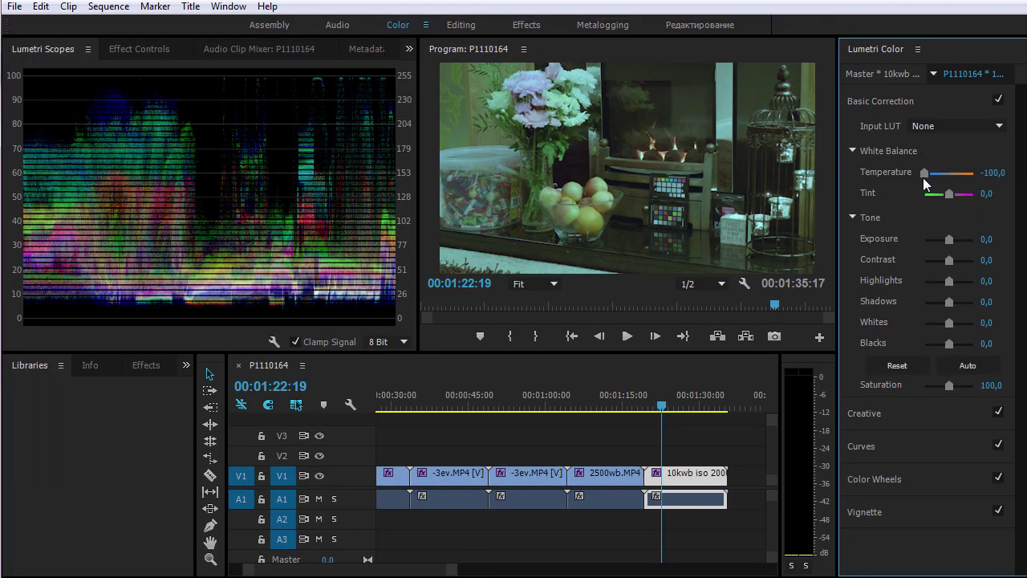
Adjust the 10kwb clip to Temperature -67.2 and Tint 8.2, comparing against the 2500wb clip
left_click_drag(924, 178, 937, 176)
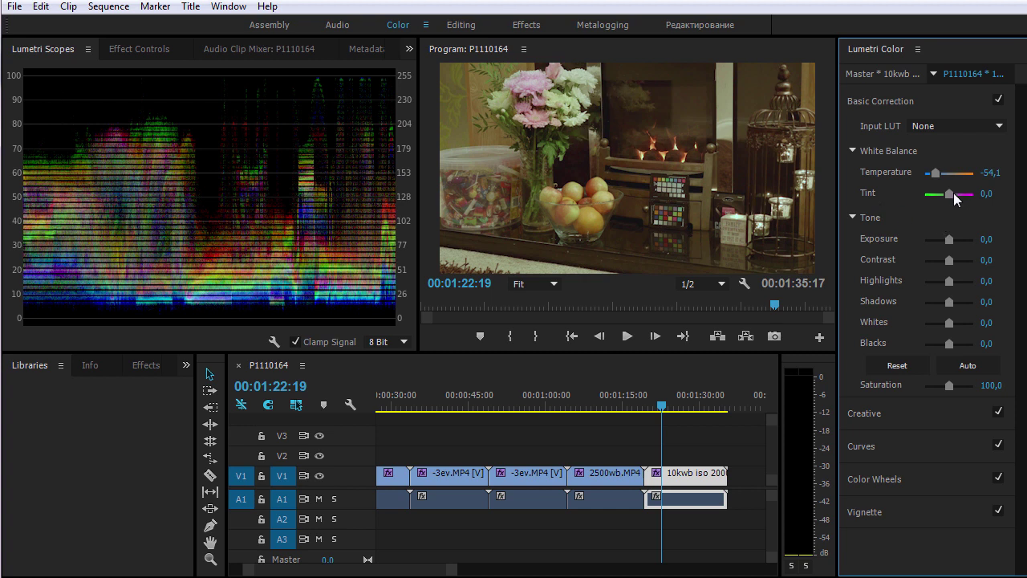
left_click(954, 193)
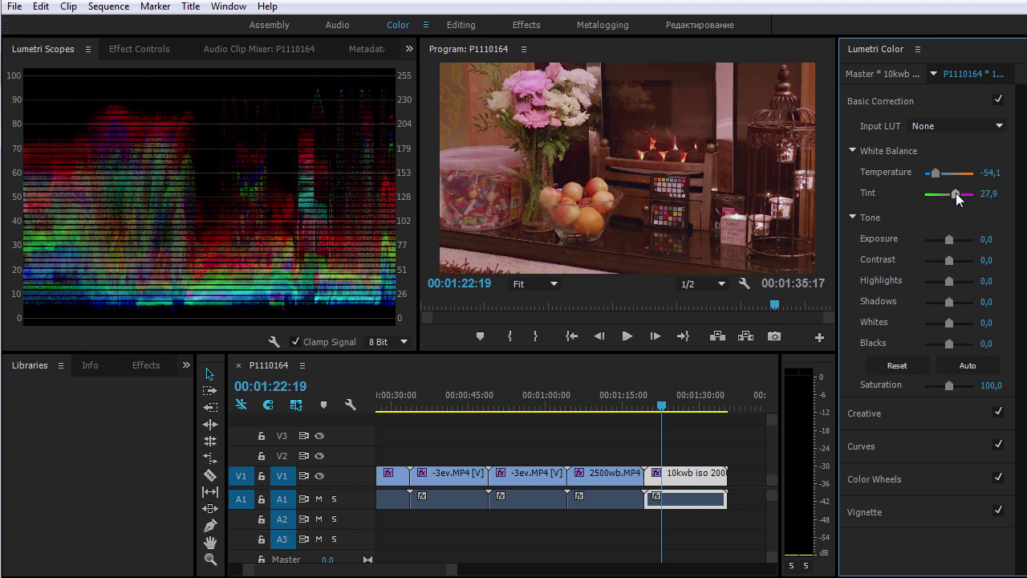
left_click_drag(956, 193, 954, 193)
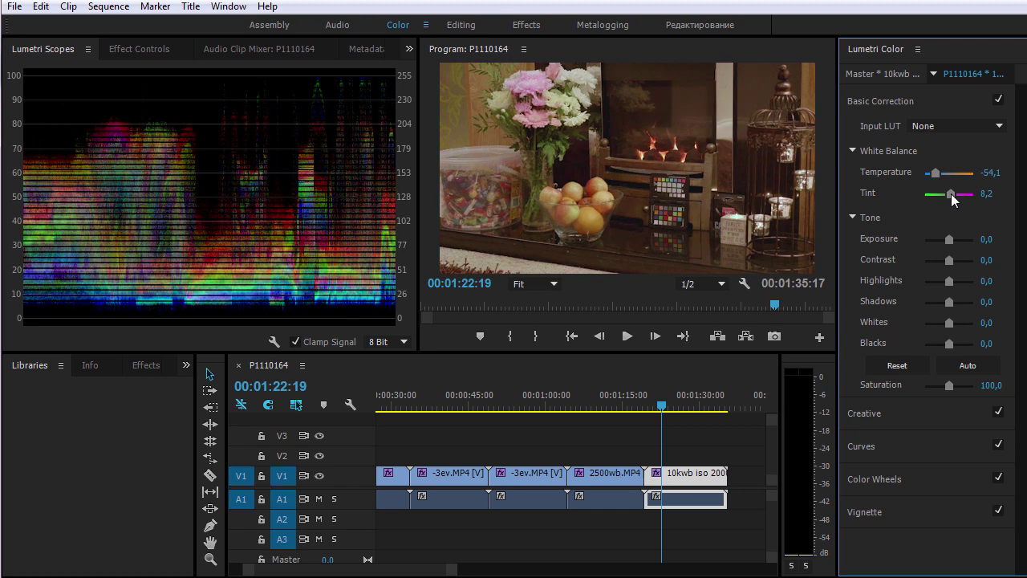
left_click(598, 391)
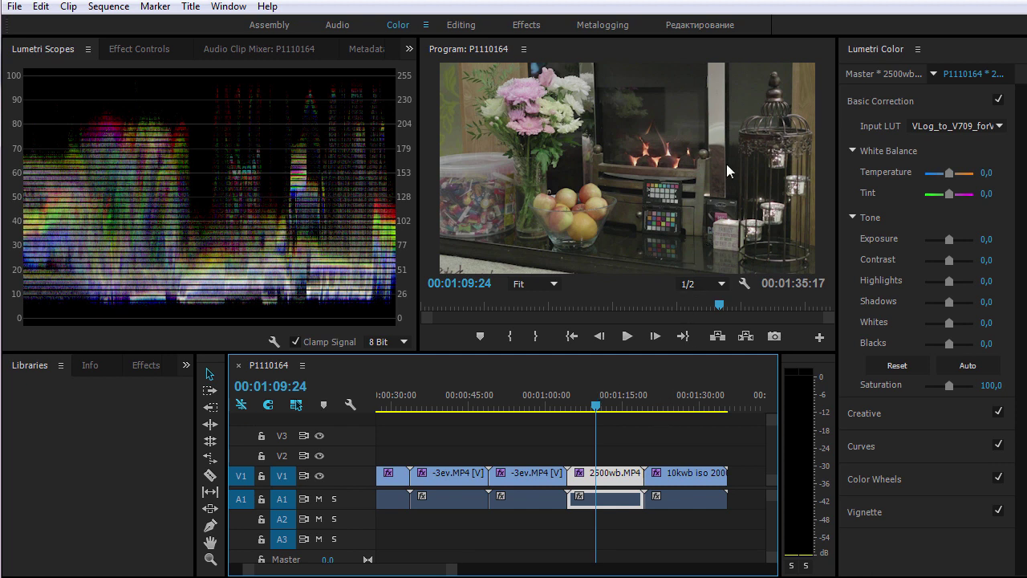
left_click(685, 391)
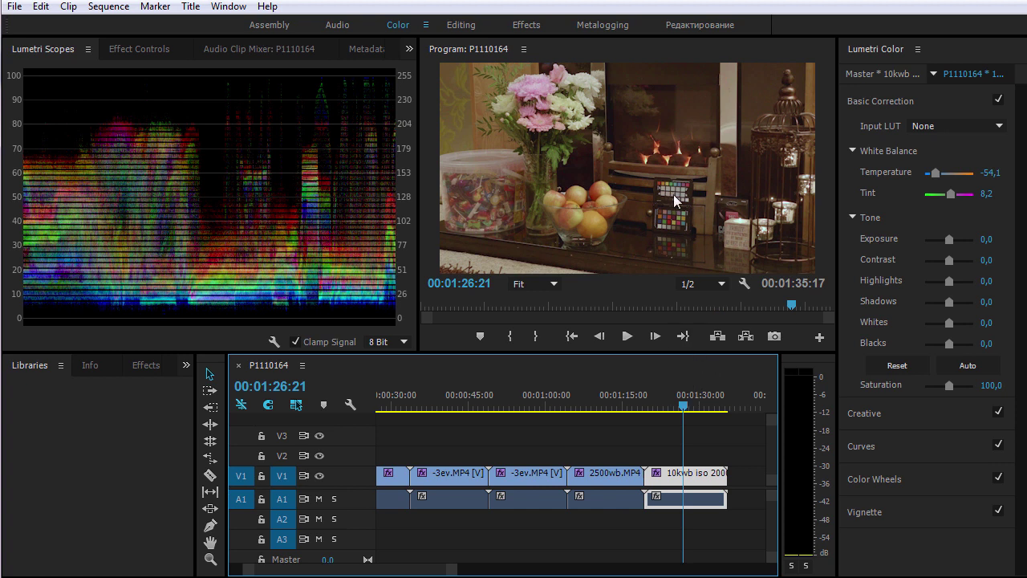
left_click(688, 390)
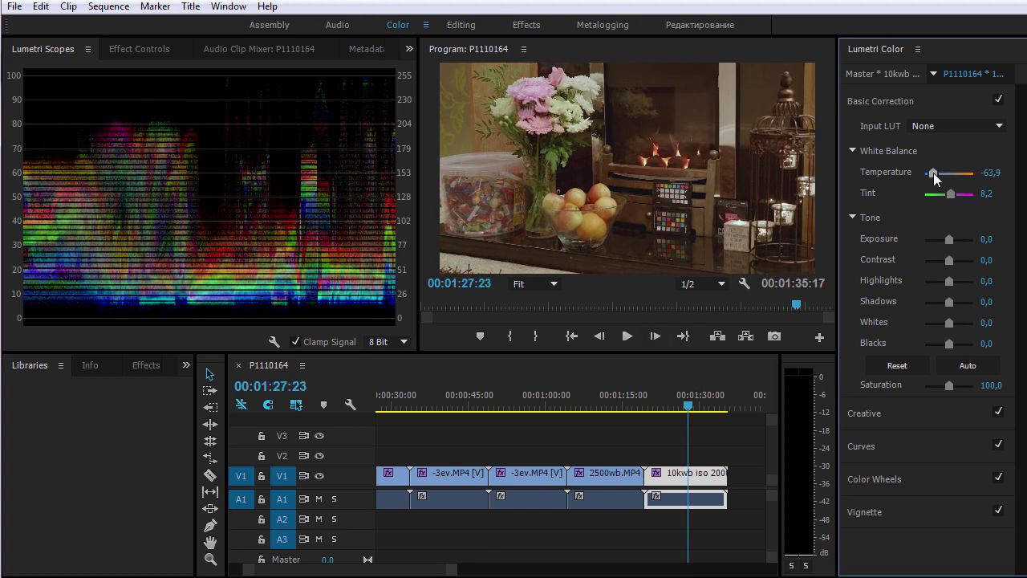
left_click_drag(936, 178, 933, 178)
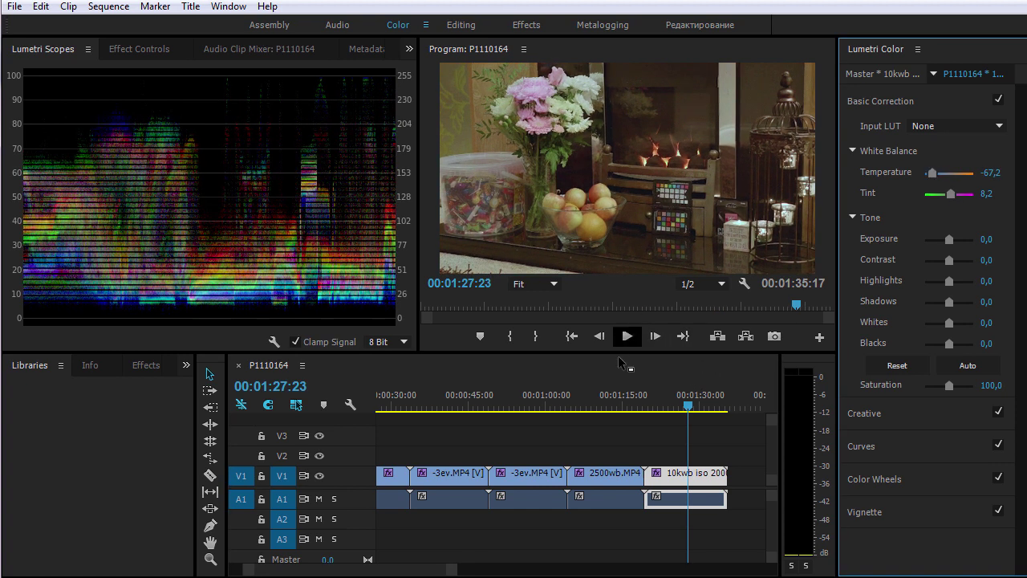
left_click(614, 392)
Compare frames of the 10kwb clip against the 2500wb clip
left_click(692, 393)
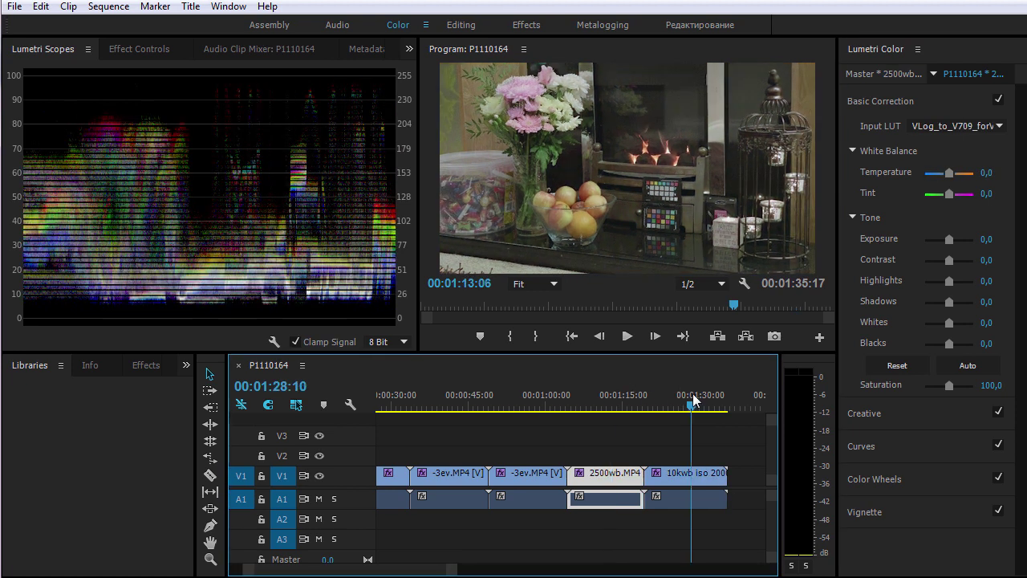
left_click(663, 393)
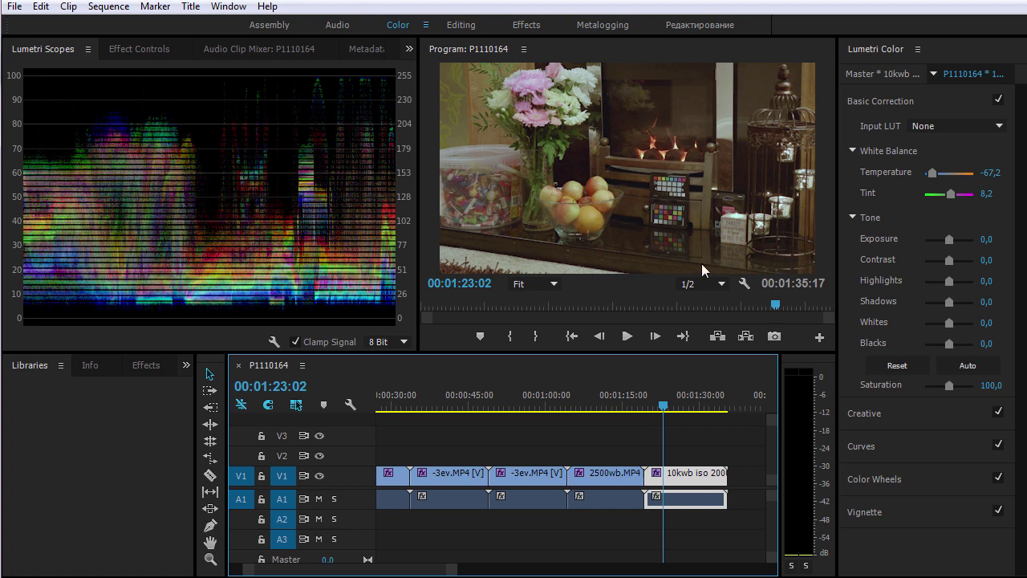
left_click(612, 393)
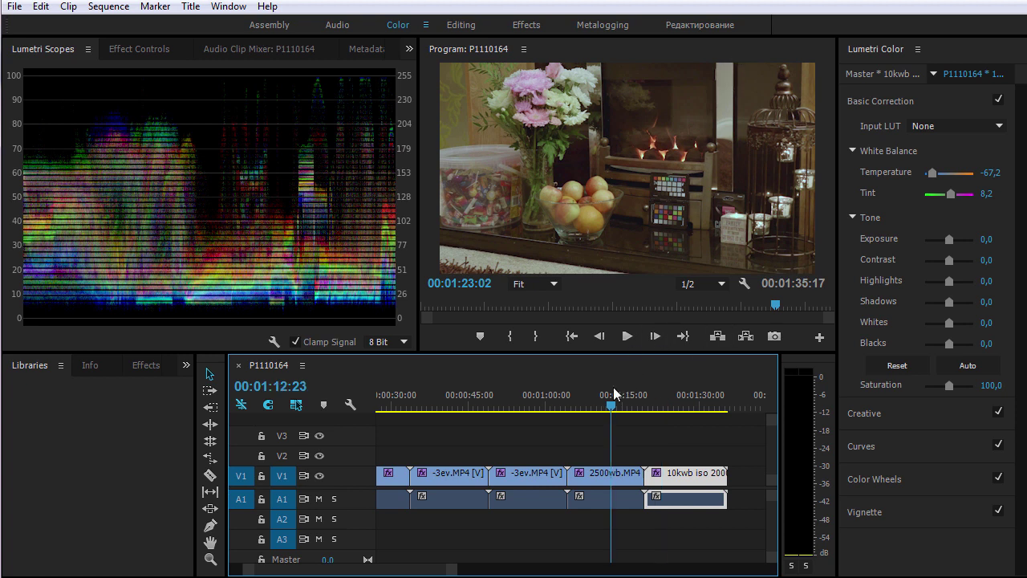
left_click(676, 393)
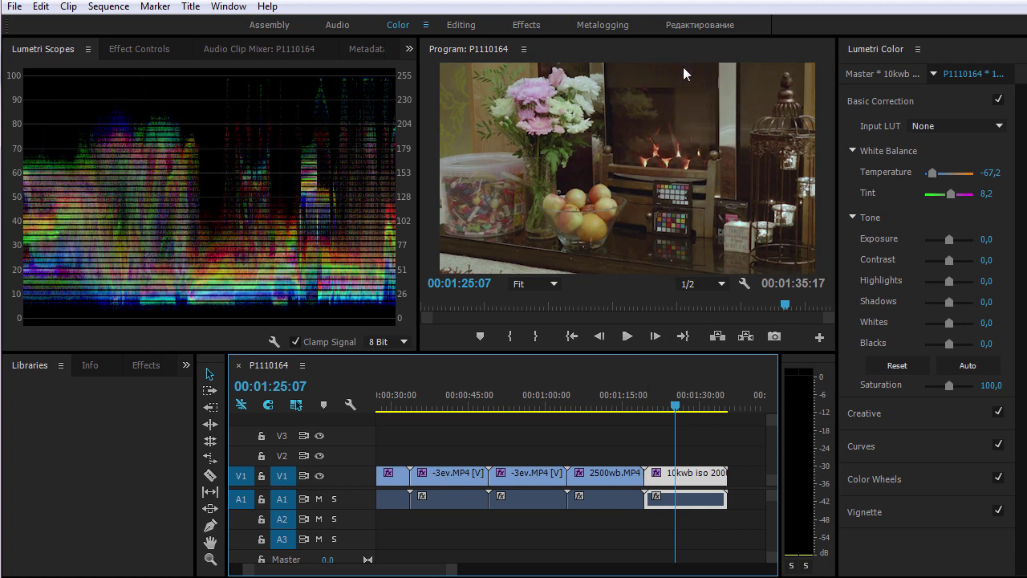
left_click(617, 397)
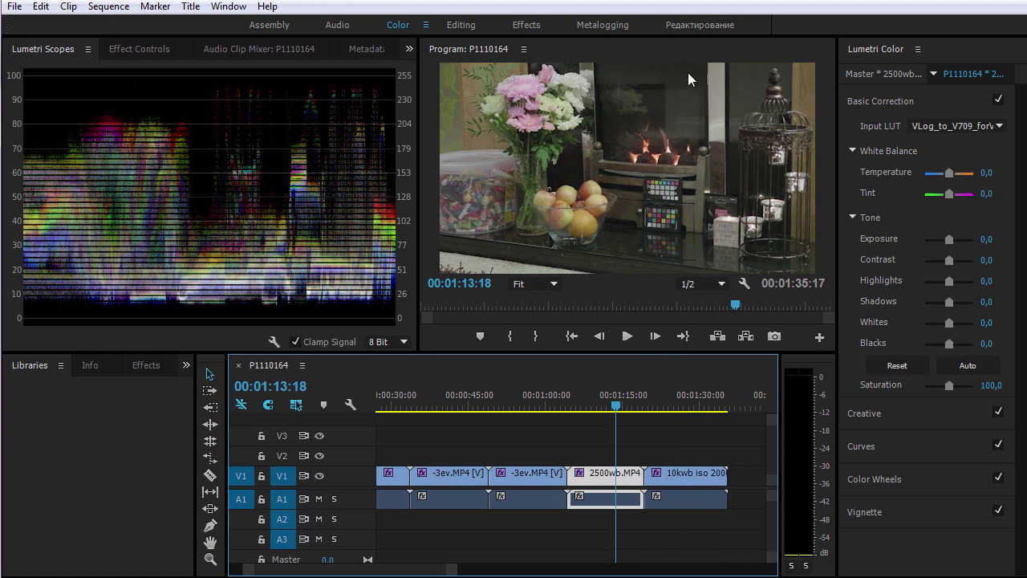
Zoom the Program monitor to 100% on the colour checker, then return to the Assembly workspace
left_click(534, 283)
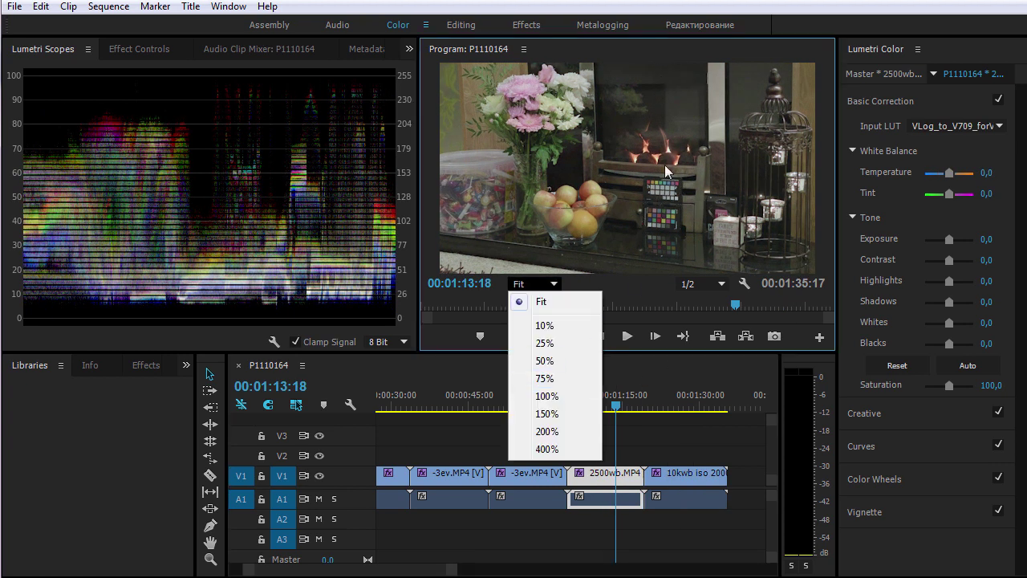
left_click(549, 395)
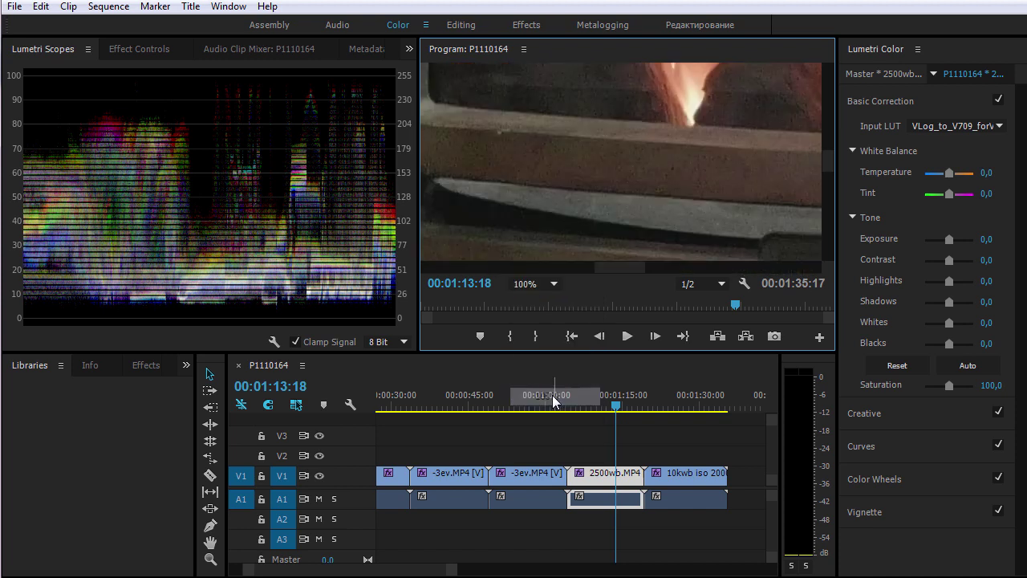
left_click_drag(626, 270, 649, 270)
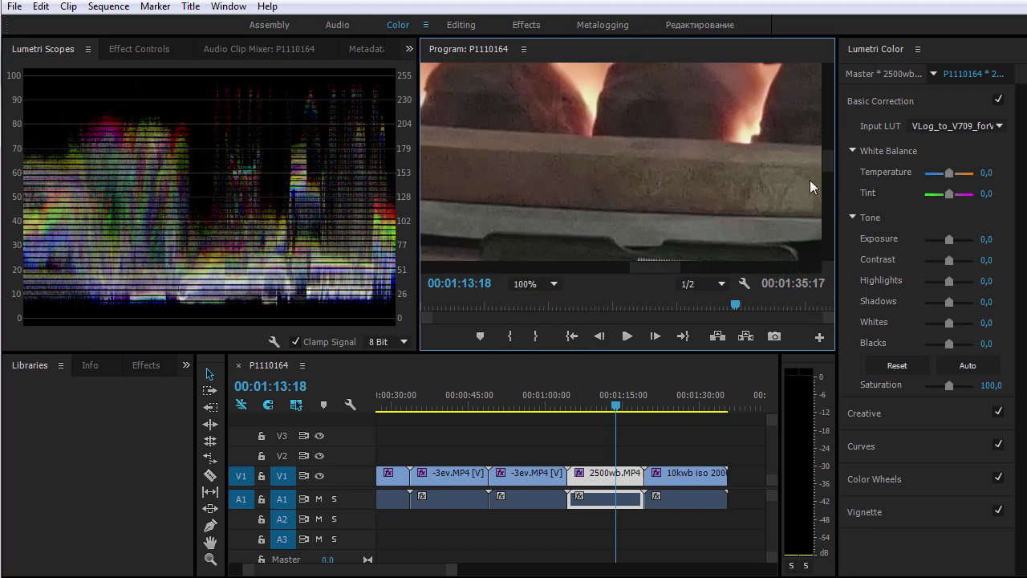
mouse_move(827, 160)
left_mouse_down()
mouse_move(827, 115)
mouse_move(831, 214)
left_mouse_up()
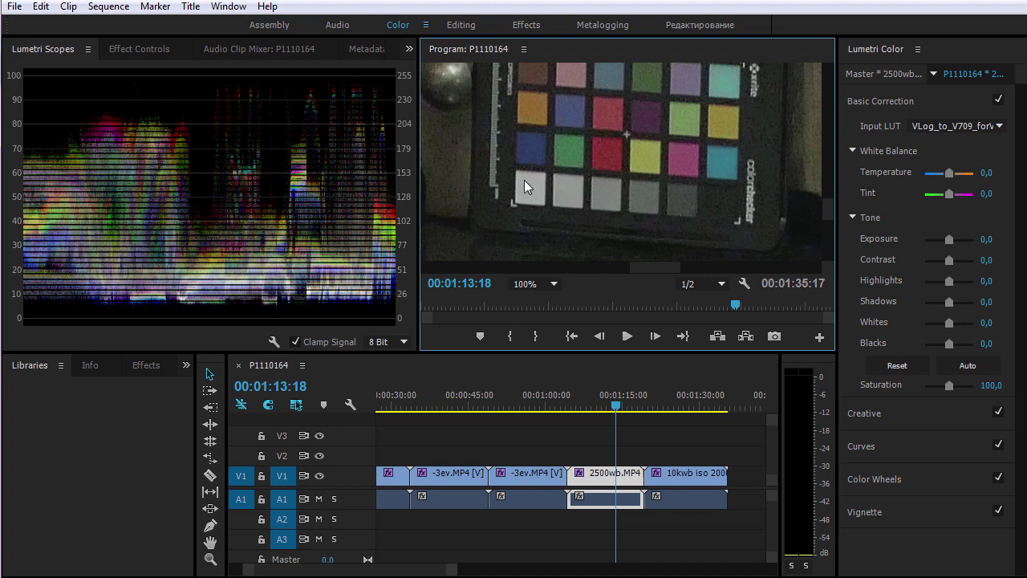
left_click(680, 405)
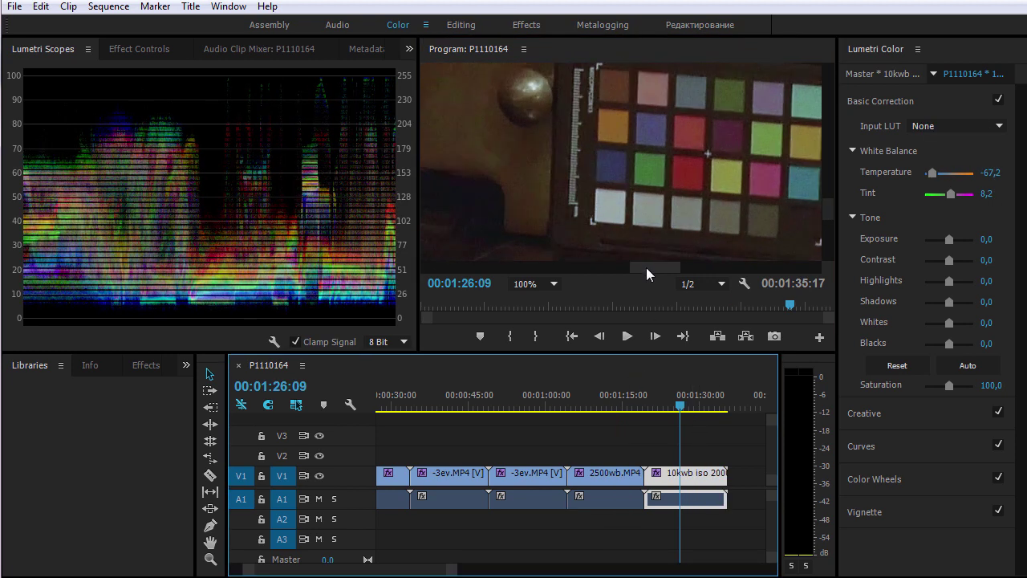
left_click_drag(646, 267, 658, 267)
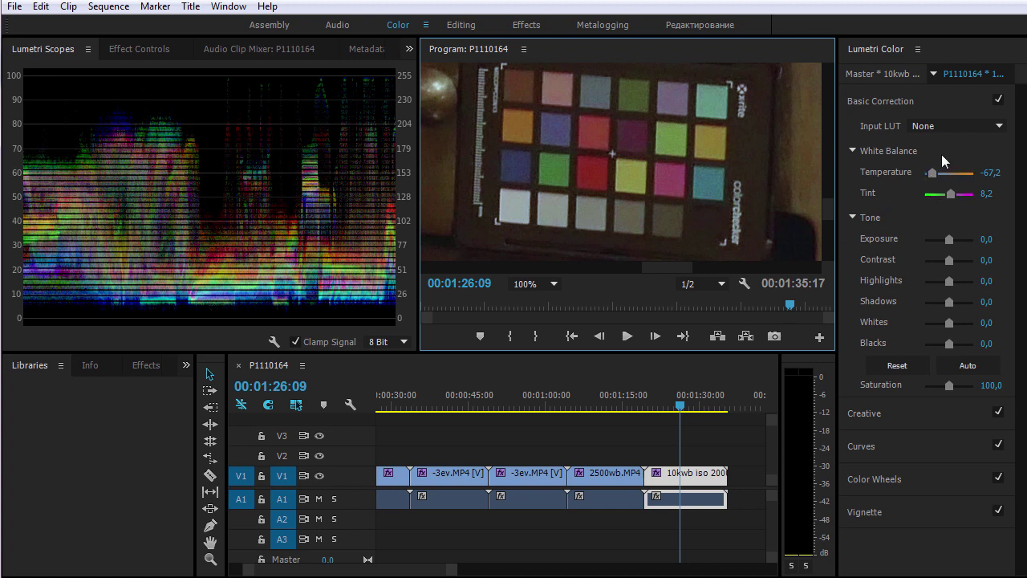
left_click(256, 27)
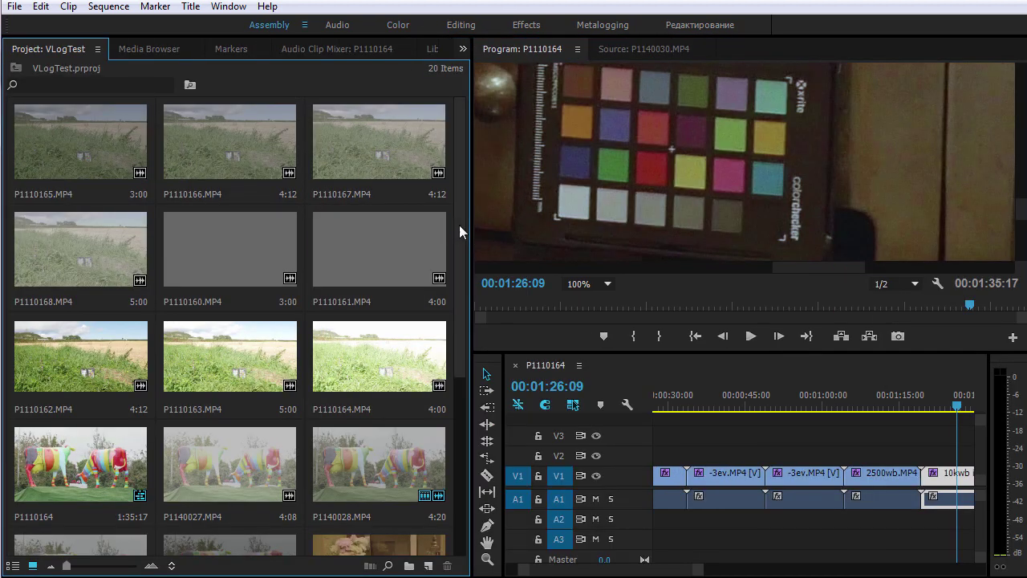
Append 10kwb iso 2000 to the sequence end and set the Program monitor zoom to Fit
scroll(401, 372, "down", 5)
mouse_move(378, 279)
left_mouse_down()
mouse_move(975, 479)
mouse_move(906, 481)
left_mouse_up()
left_click(916, 397)
left_click(590, 283)
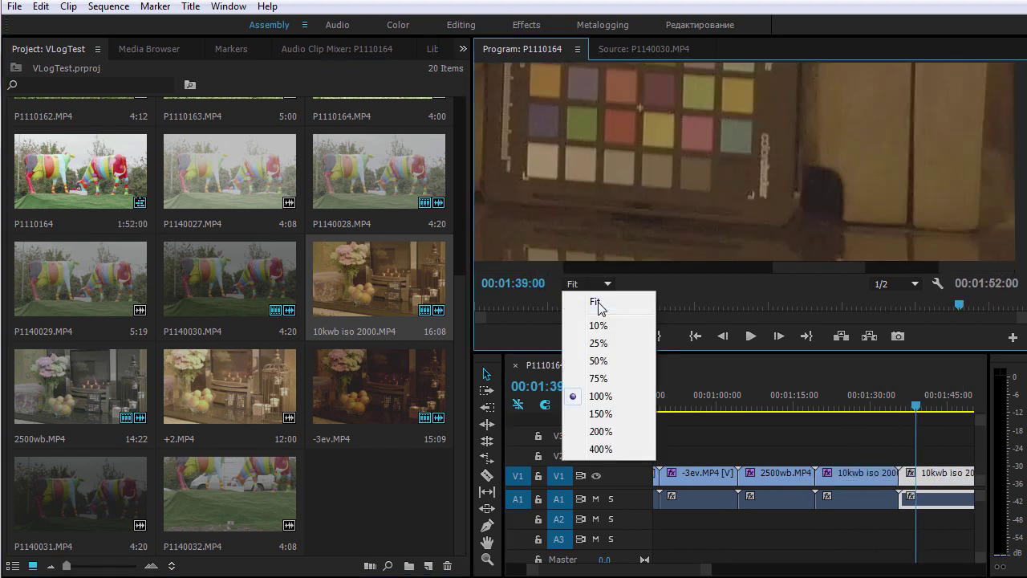
left_click(578, 291)
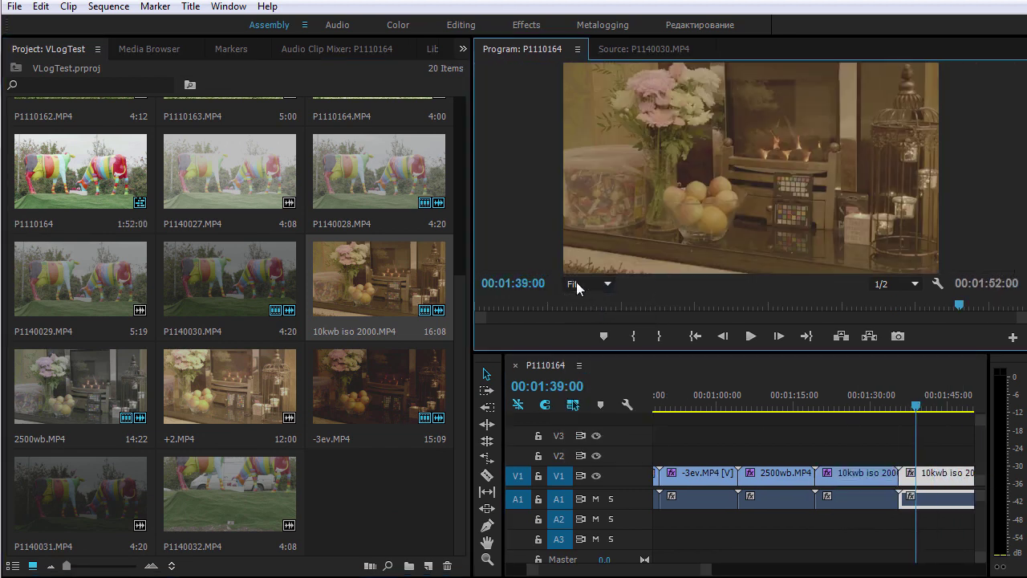
Export the current frame through Export Media as the TIFF still t2.tif
left_click(15, 7)
mouse_move(69, 466)
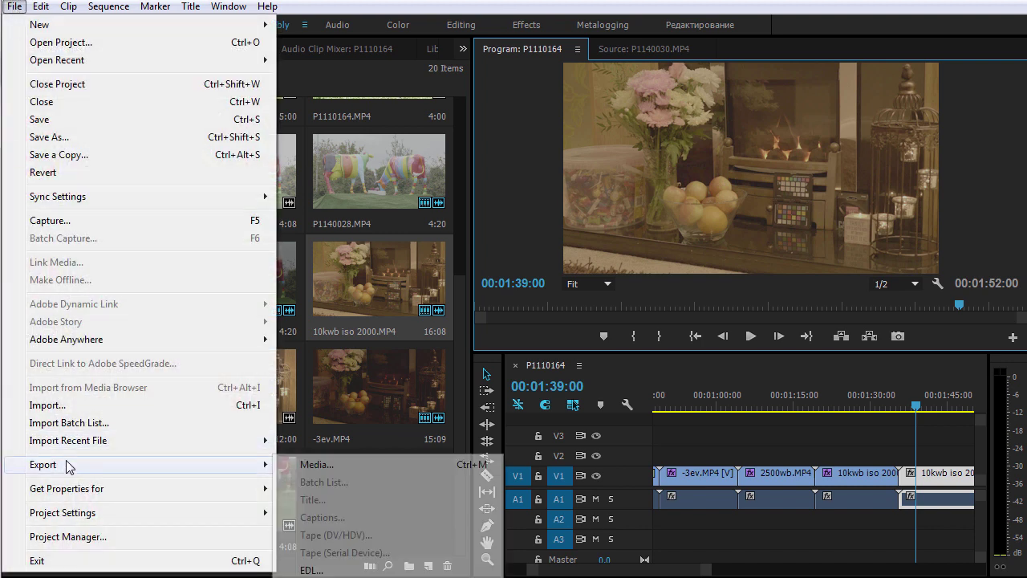
left_click(347, 464)
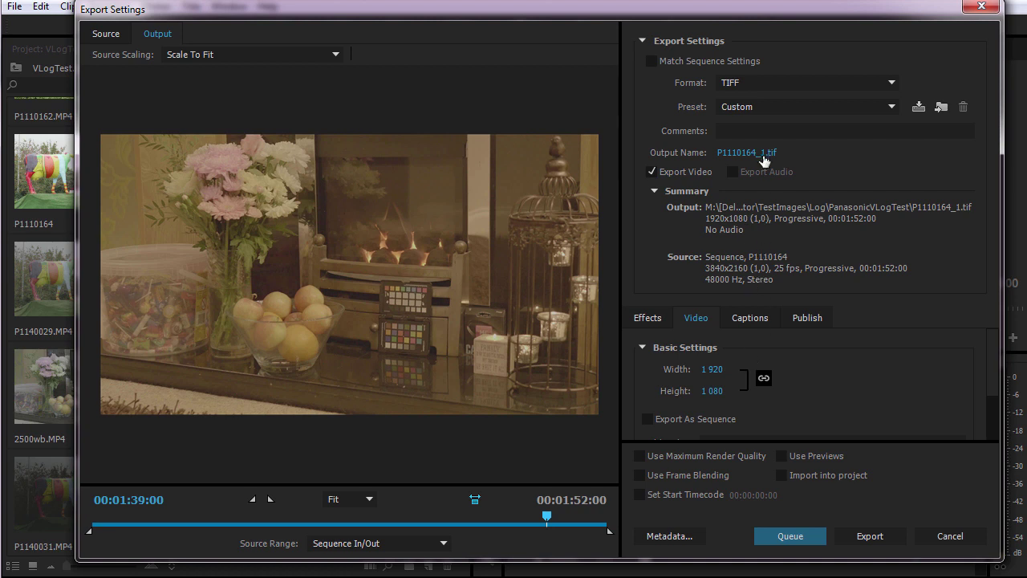
left_click(775, 152)
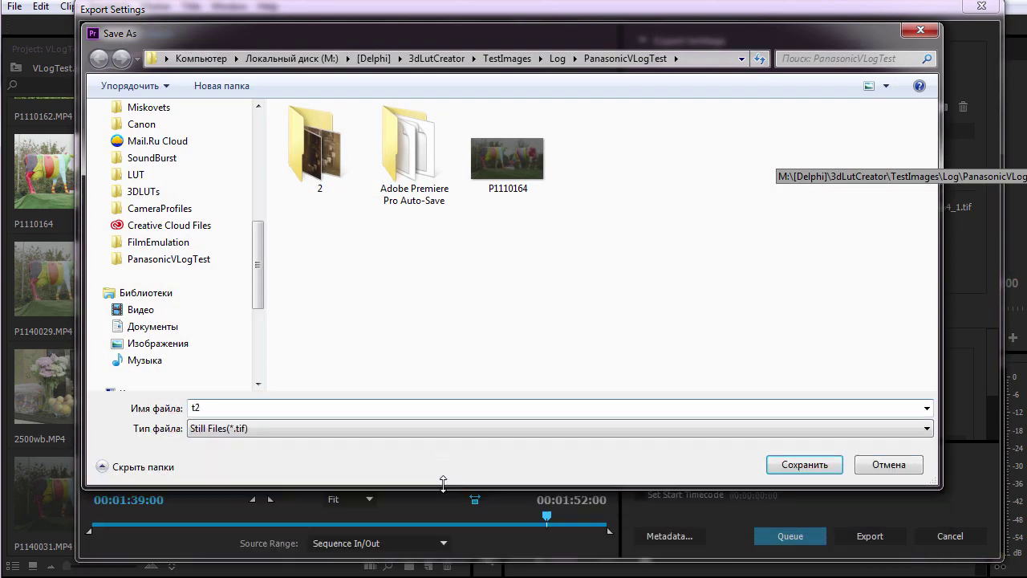
left_click(793, 458)
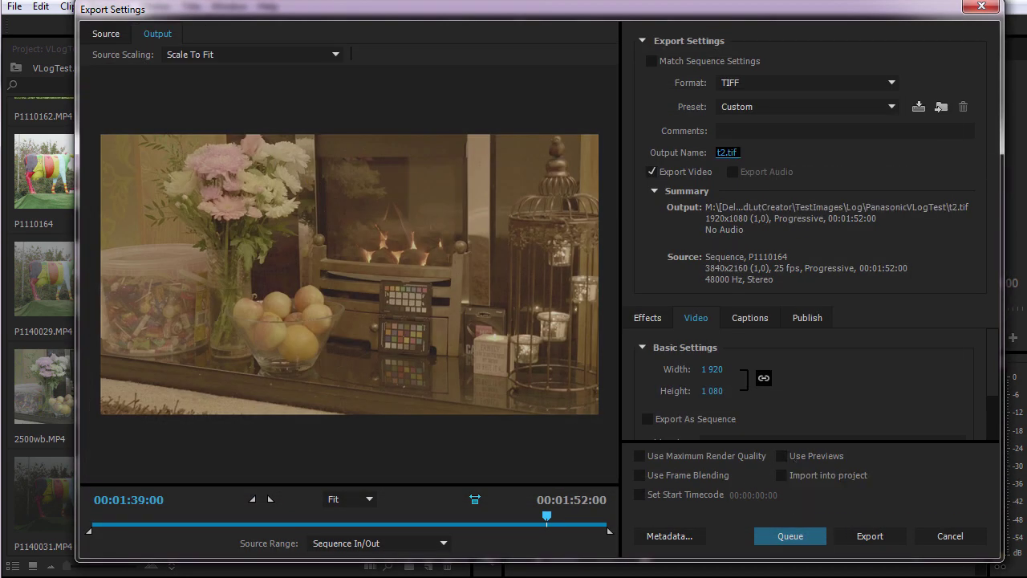
left_click(870, 536)
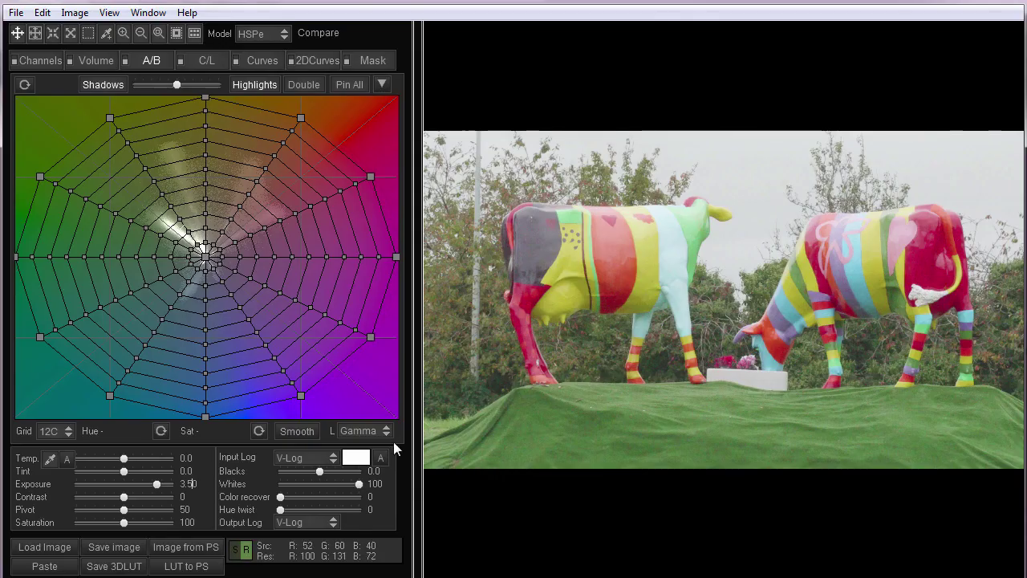
Load the t2 still into 3D LUT Creator and reset Exposure from 3.50 to 0.00
left_click(56, 545)
double_click(504, 165)
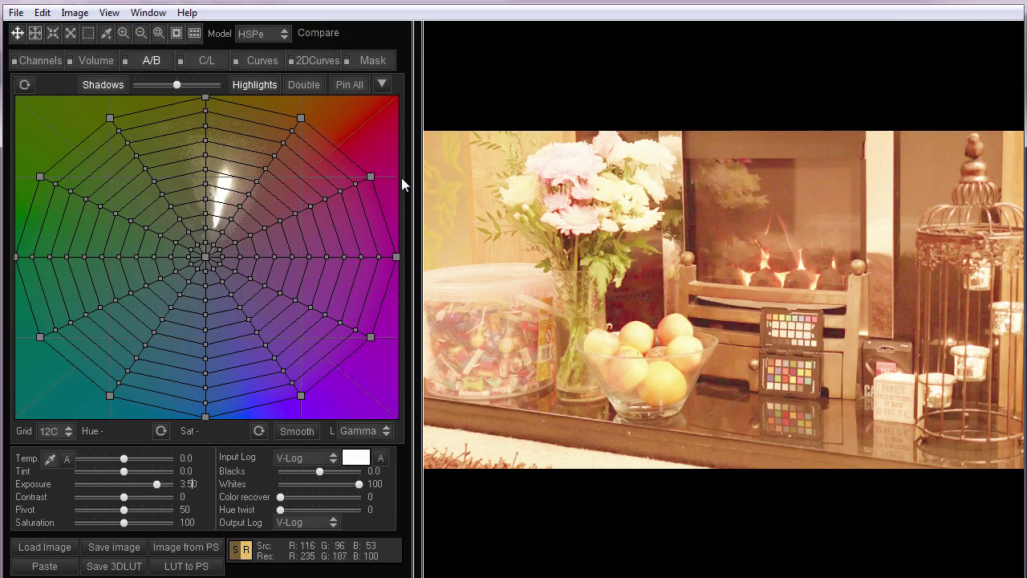
double_click(158, 486)
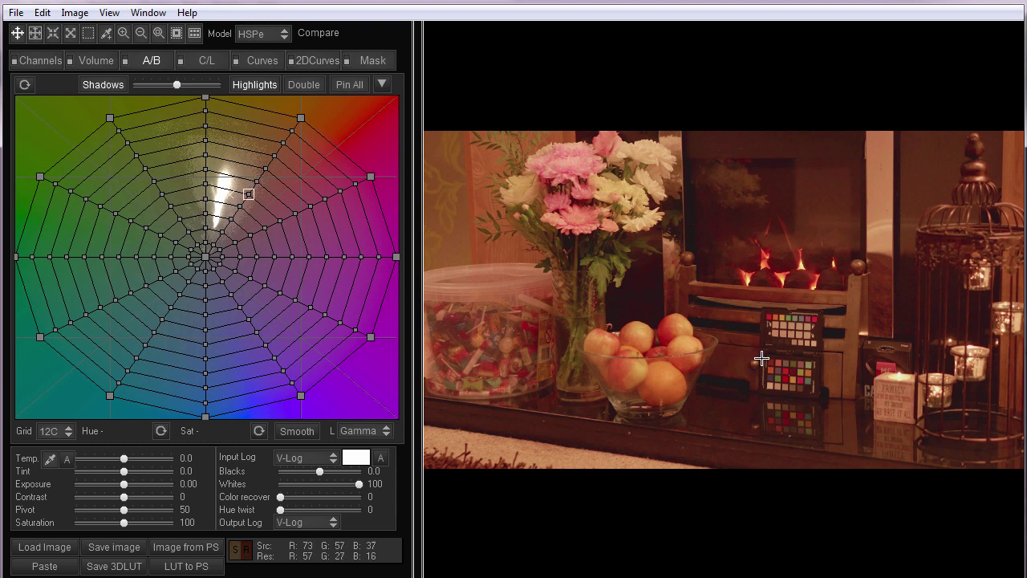
scroll(760, 364, "up", 2)
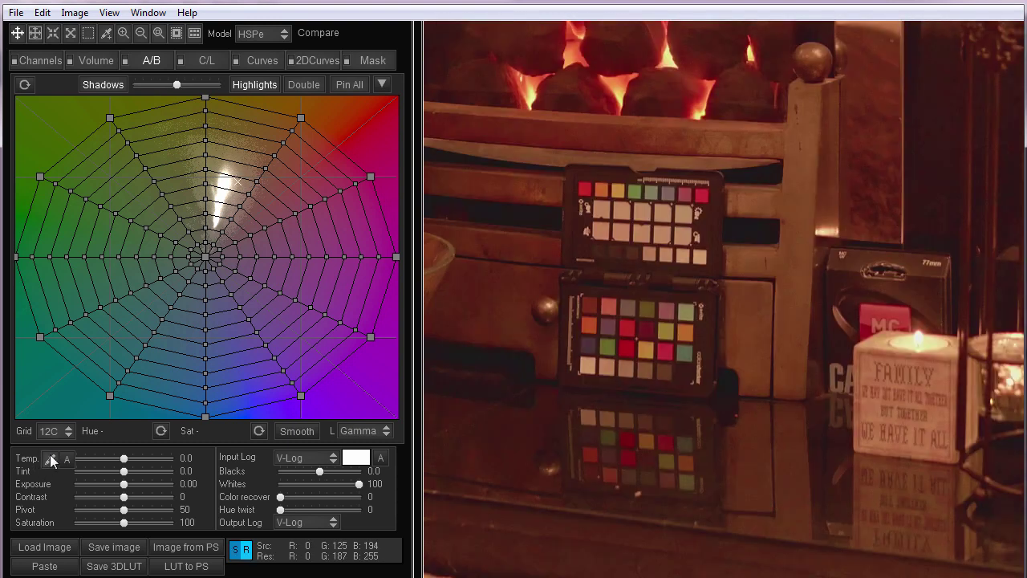
Set the white balance with the Temp eyedropper on the colour checker's white patch
left_click(49, 458)
left_click(589, 361)
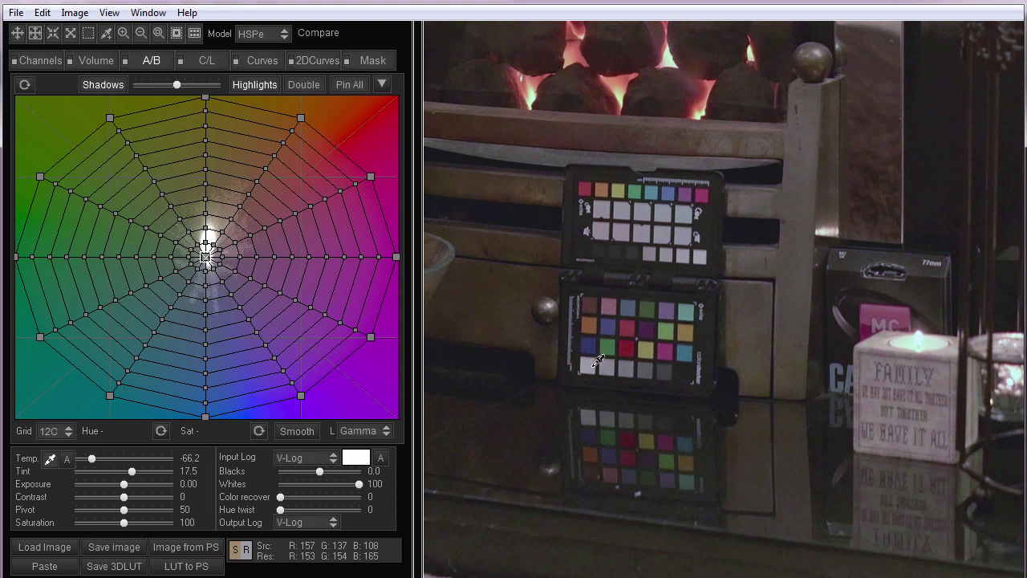
scroll(598, 360, "down", 2)
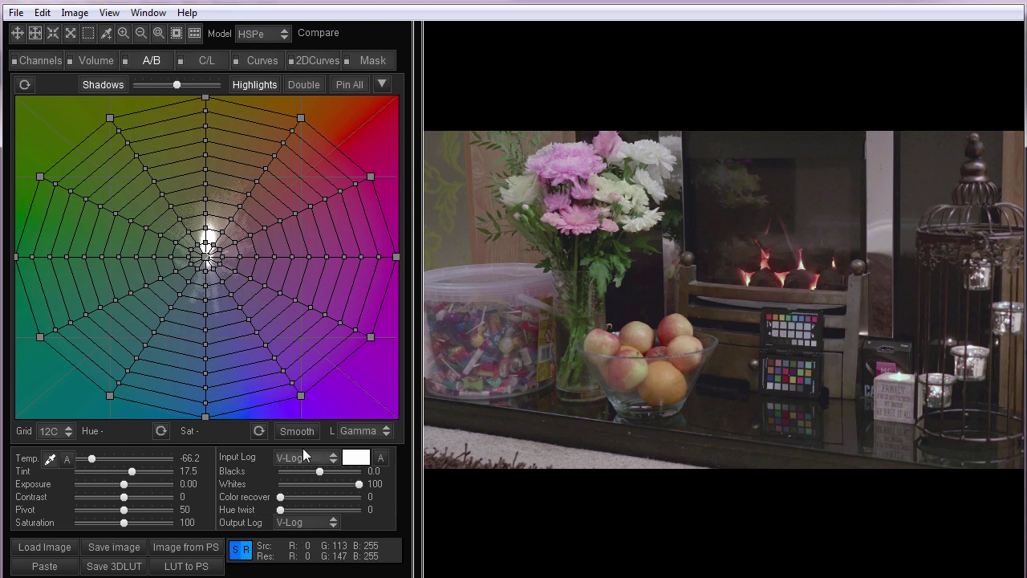
left_click(360, 63)
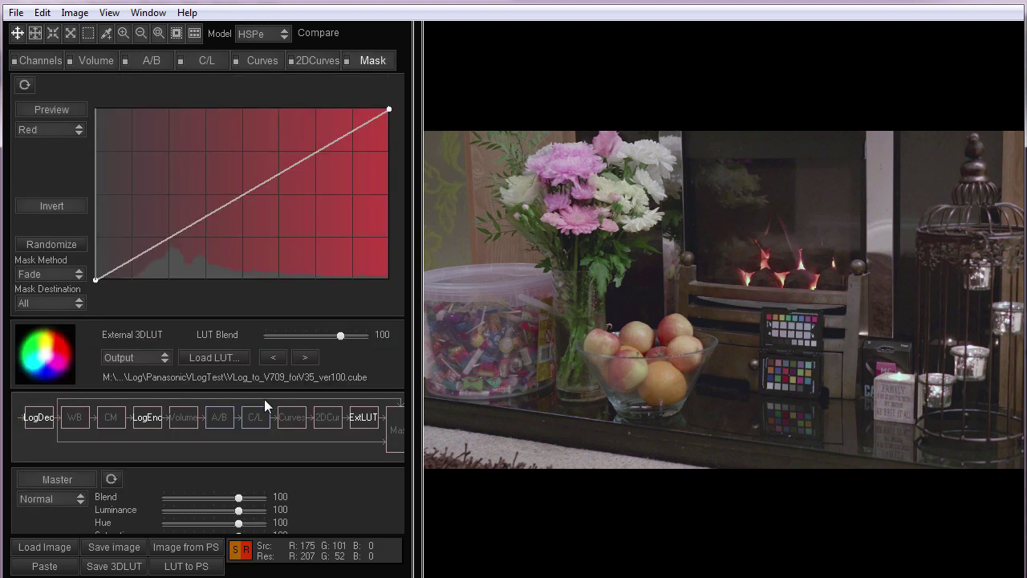
Save the grade as the .cube LUT VLog_to_V709_forV35_ver100_WBCool
left_click(111, 566)
type("t2")
key("Tab")
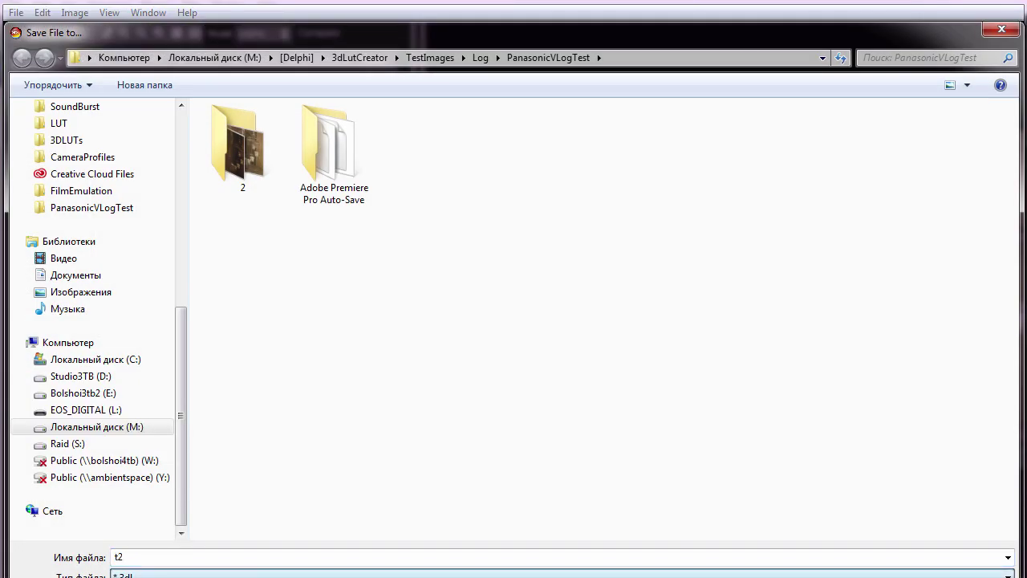
key("Down")
left_click(406, 137)
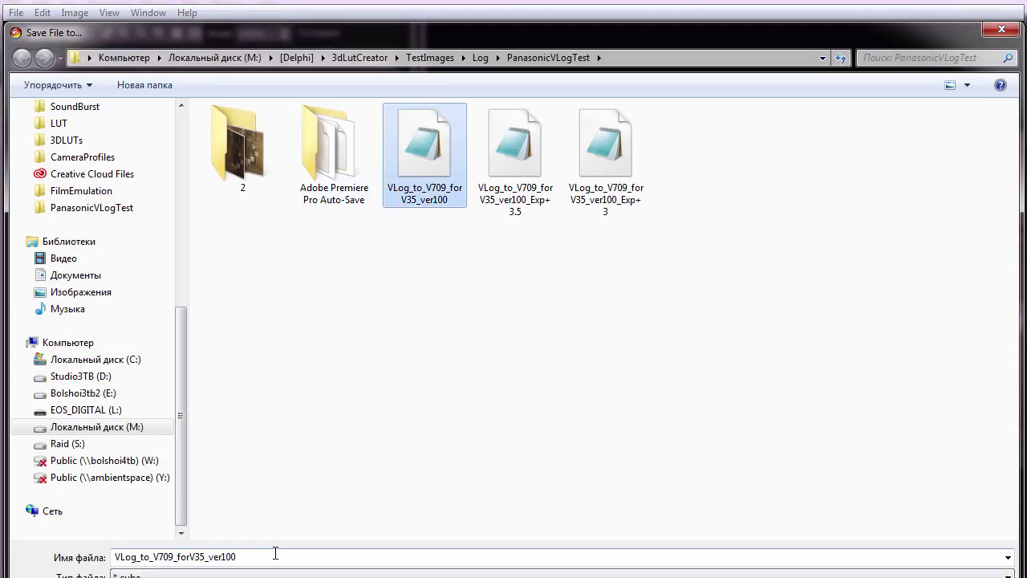
left_click(301, 557)
type("_WB")
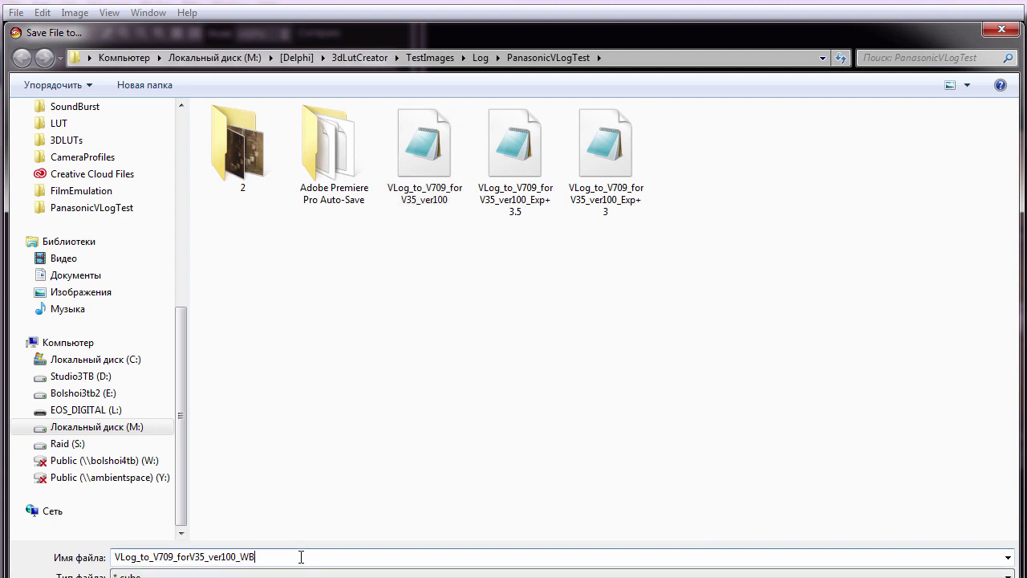
type("Cool")
left_click_drag(553, 577, 554, 514)
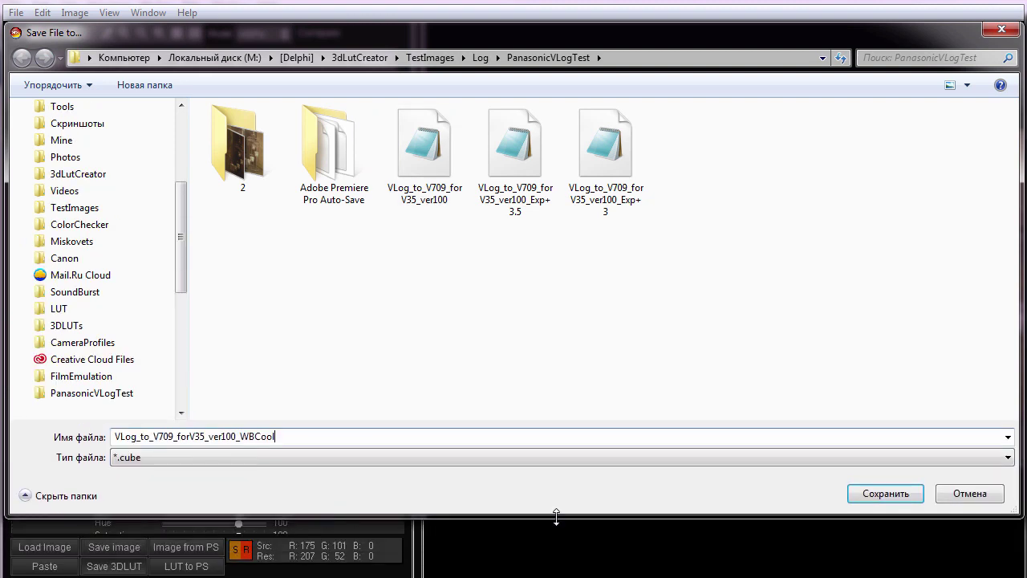
left_click(881, 494)
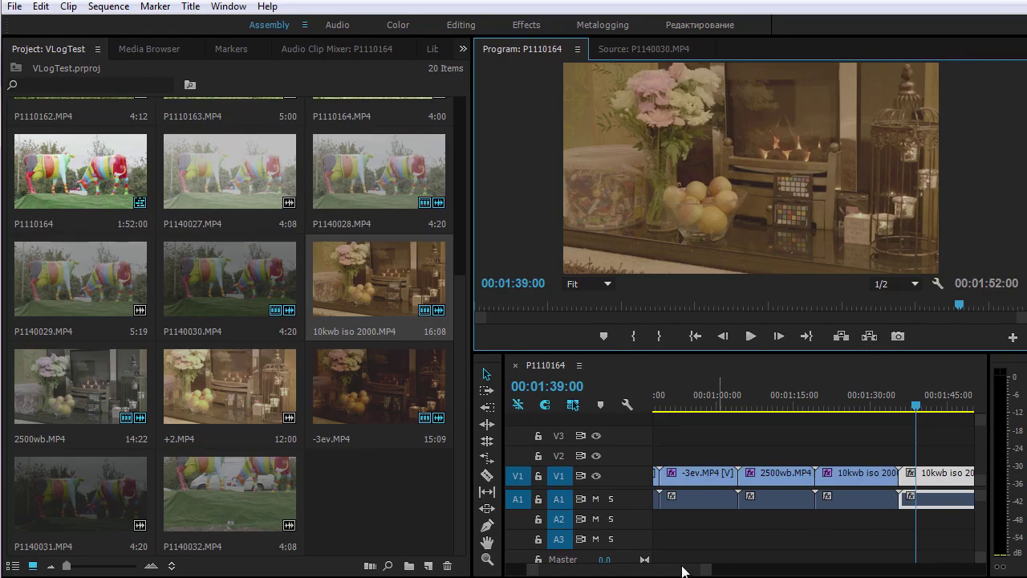
Back in the Color workspace, apply VLog_to_V709_forV35_ver100_WBCool.cube as the Input LUT
left_click_drag(684, 572, 695, 571)
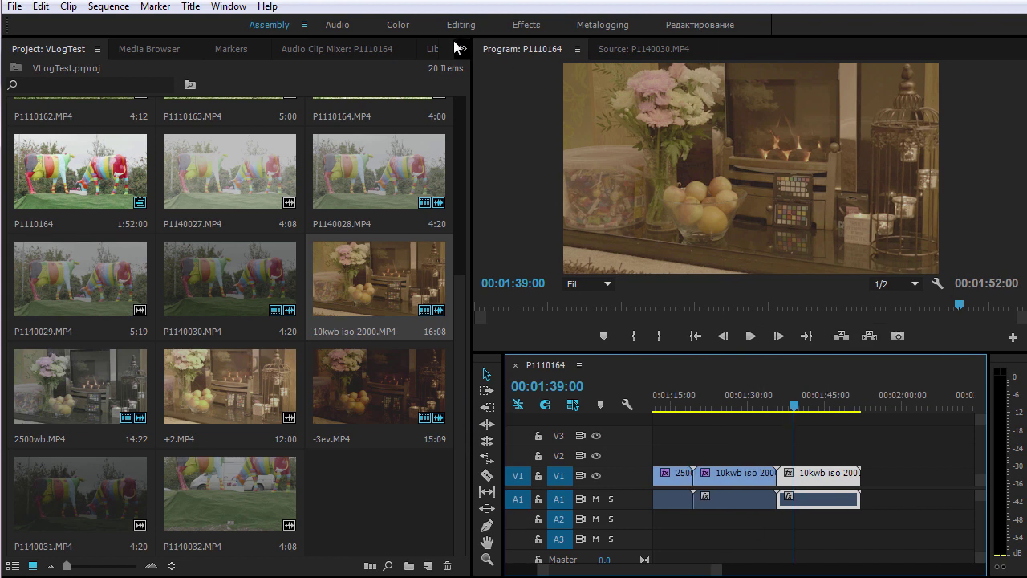
left_click(402, 24)
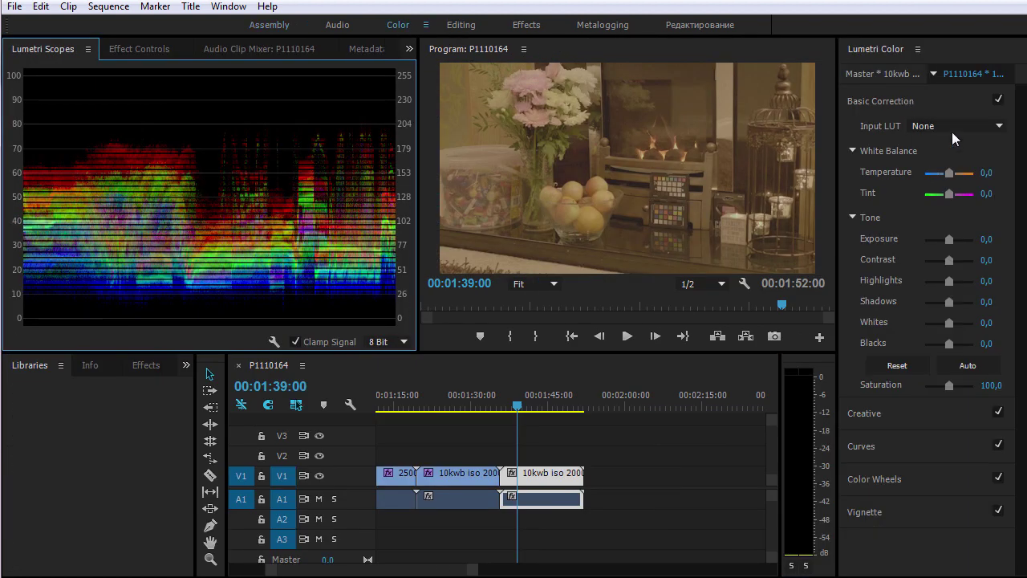
left_click(951, 125)
left_click(987, 178)
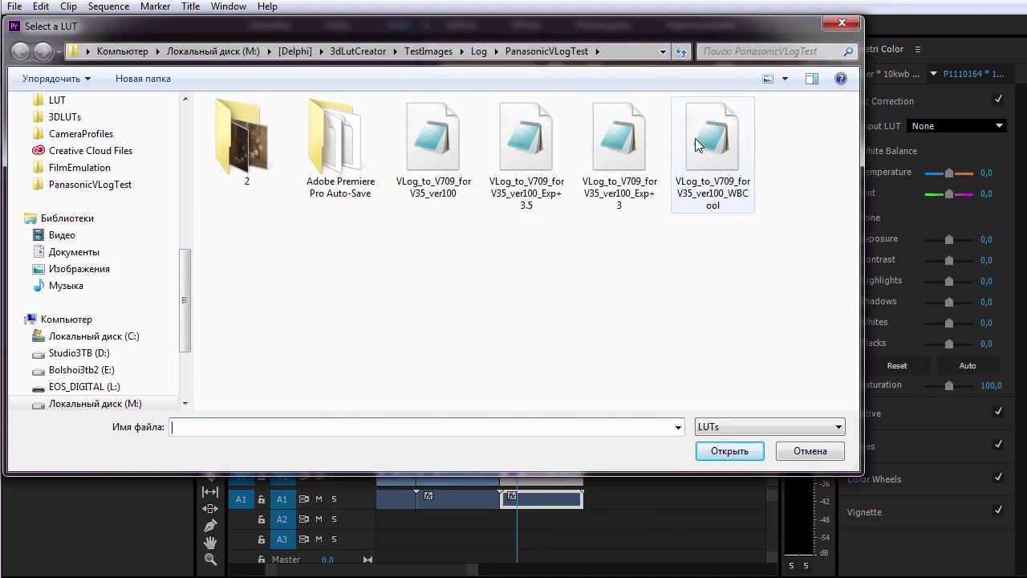
double_click(695, 139)
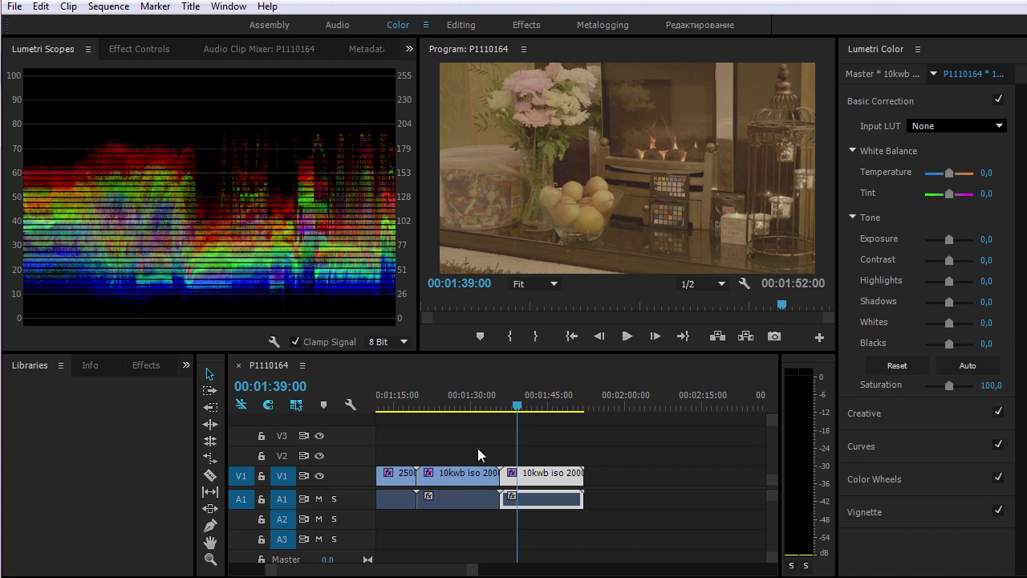
scroll(429, 571, "up", 3)
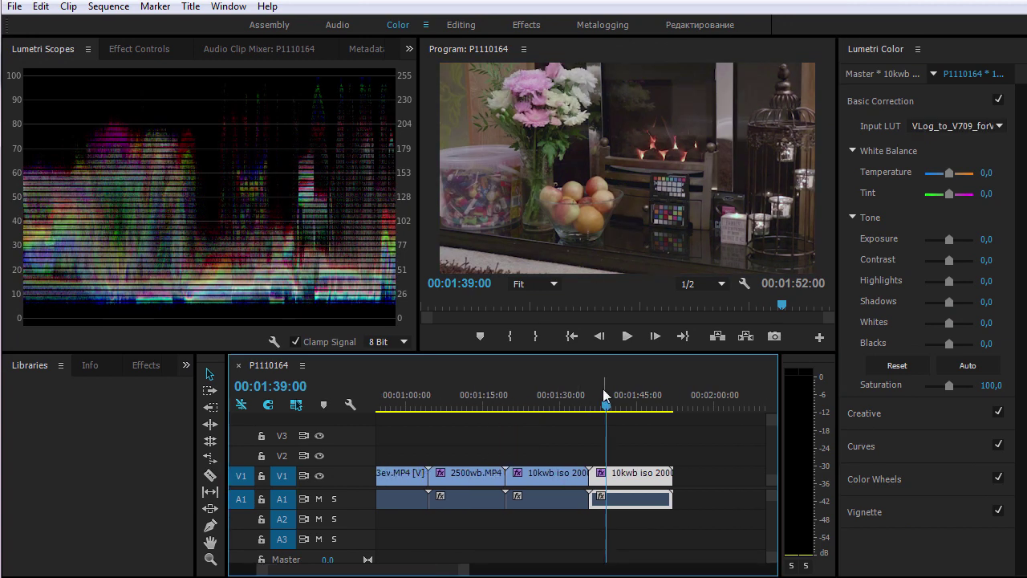
Raise the 2500wb clip's Tint to 8.2 and compare it against the final clip
left_click(464, 395)
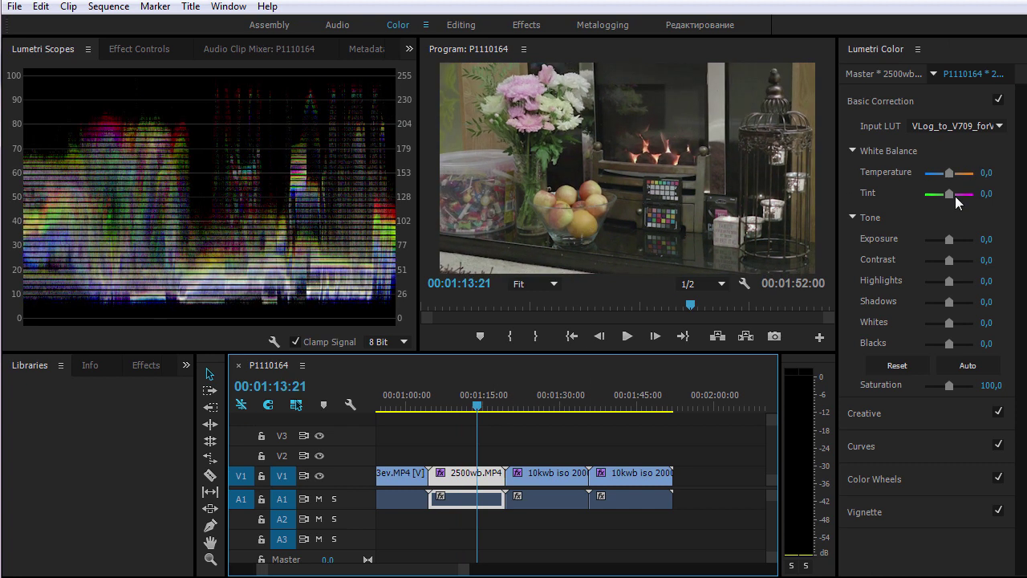
left_click_drag(949, 197, 951, 197)
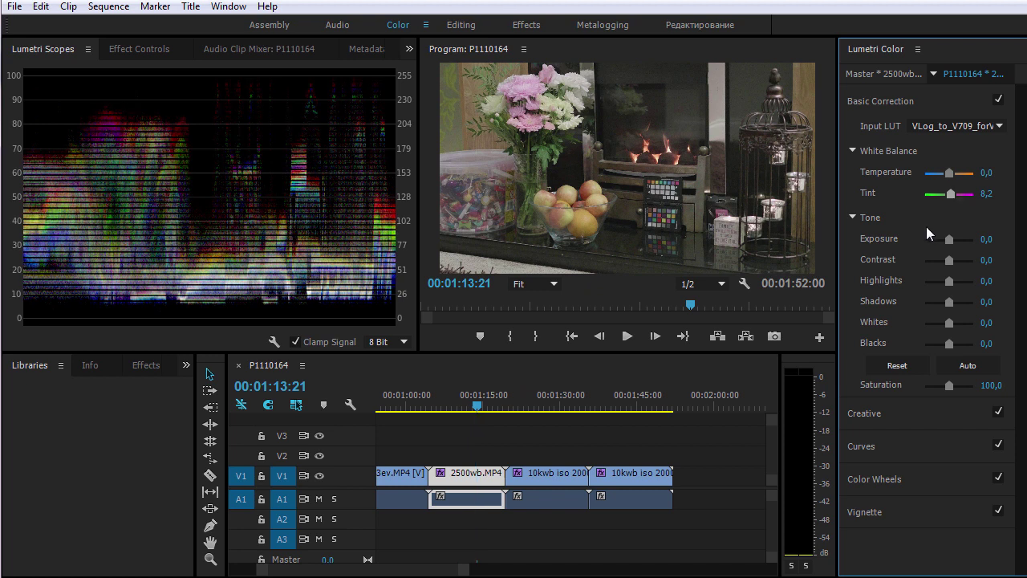
left_click(625, 404)
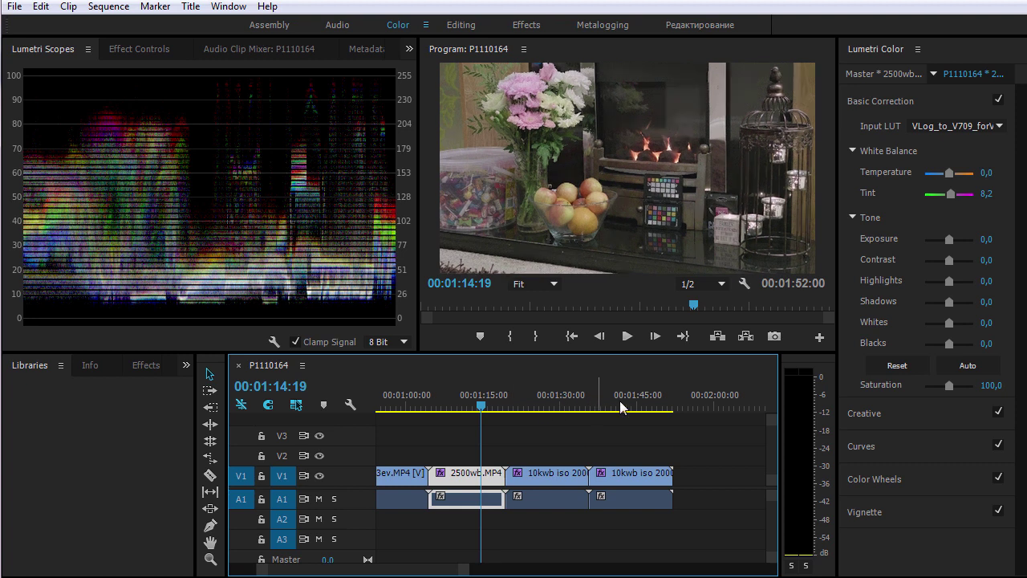
left_click(618, 405)
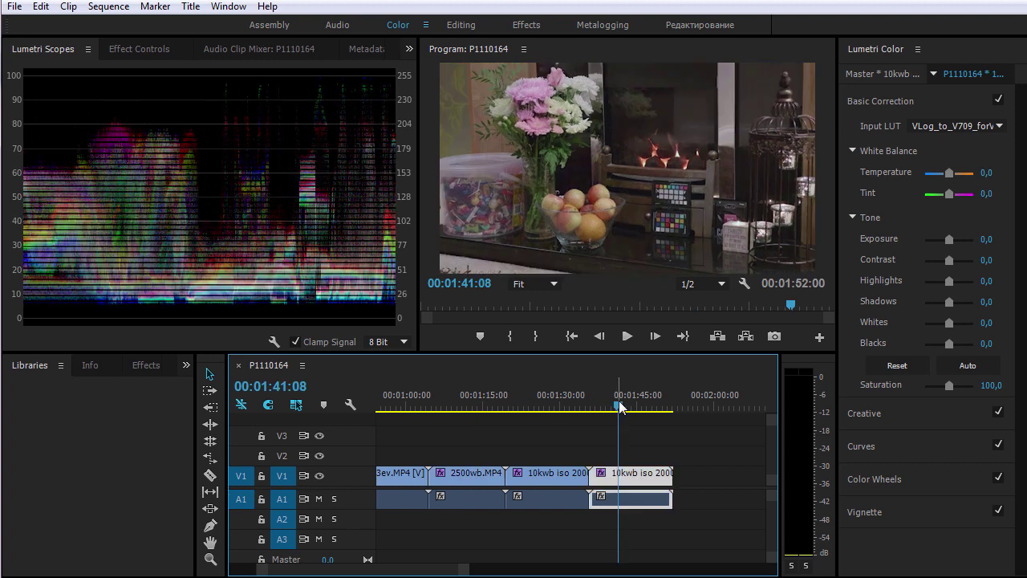
left_click(482, 401)
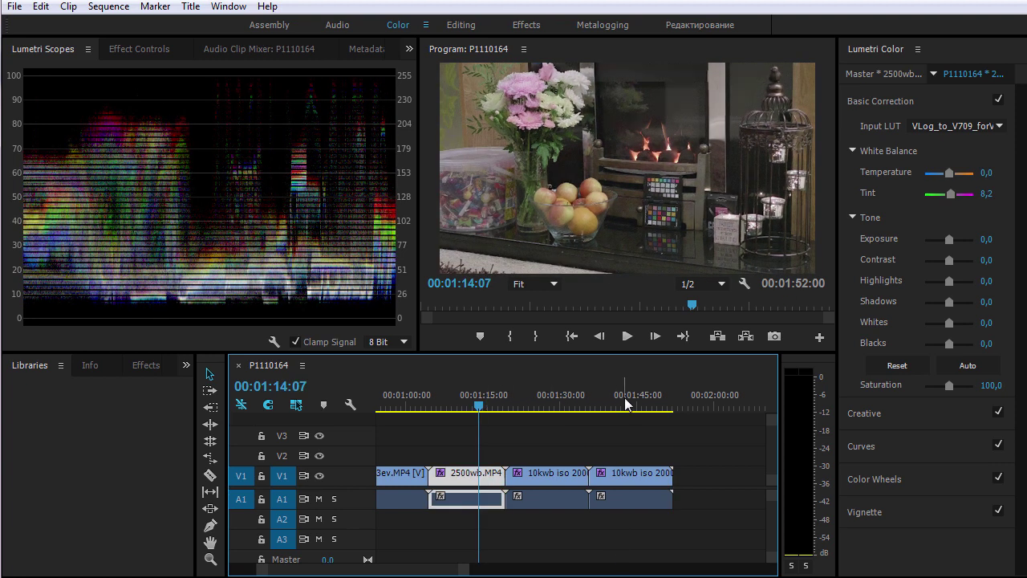
left_click_drag(625, 401, 611, 401)
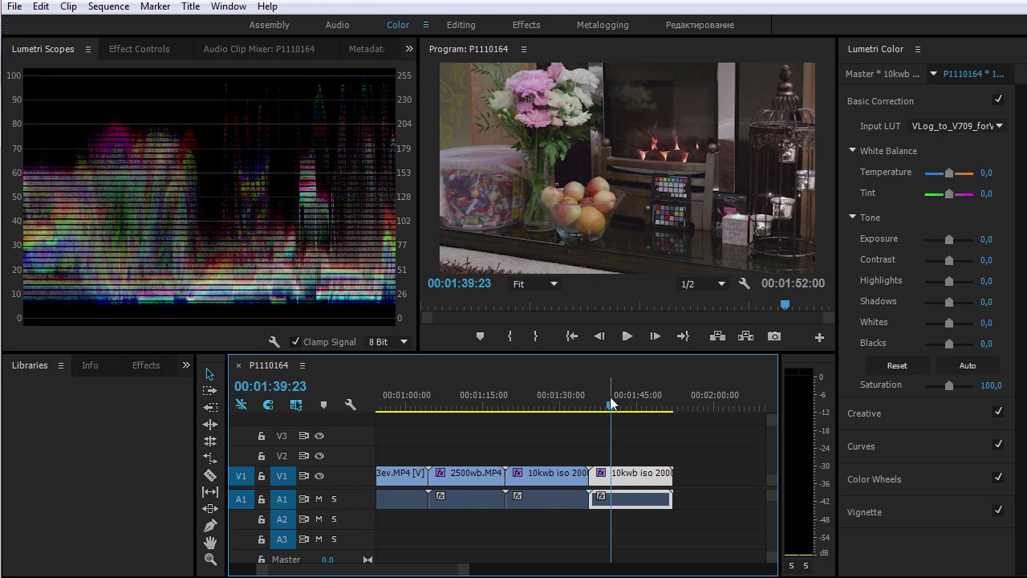
Check the middle clip's white balance settings, then select the final 10kwb clip
left_click(555, 403)
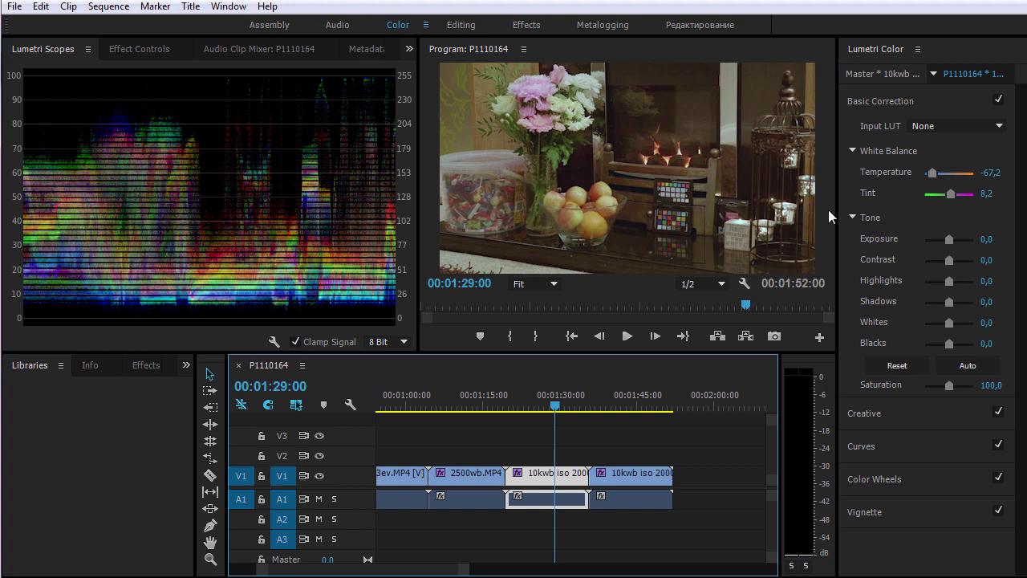
left_click(626, 402)
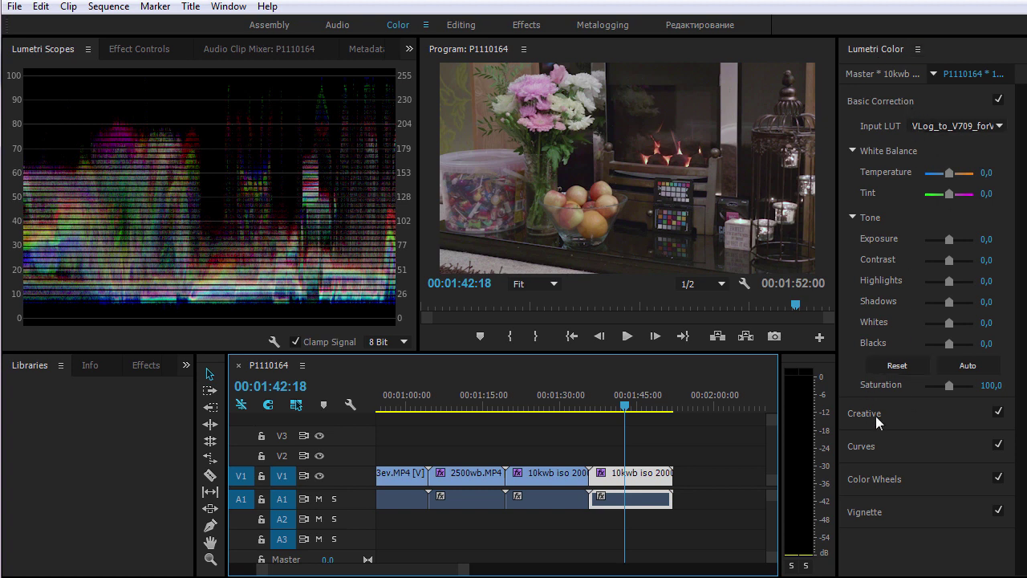
Set the final clip's Input LUT to None and turn off the external V709 LUT, comparing before/after
left_click(959, 127)
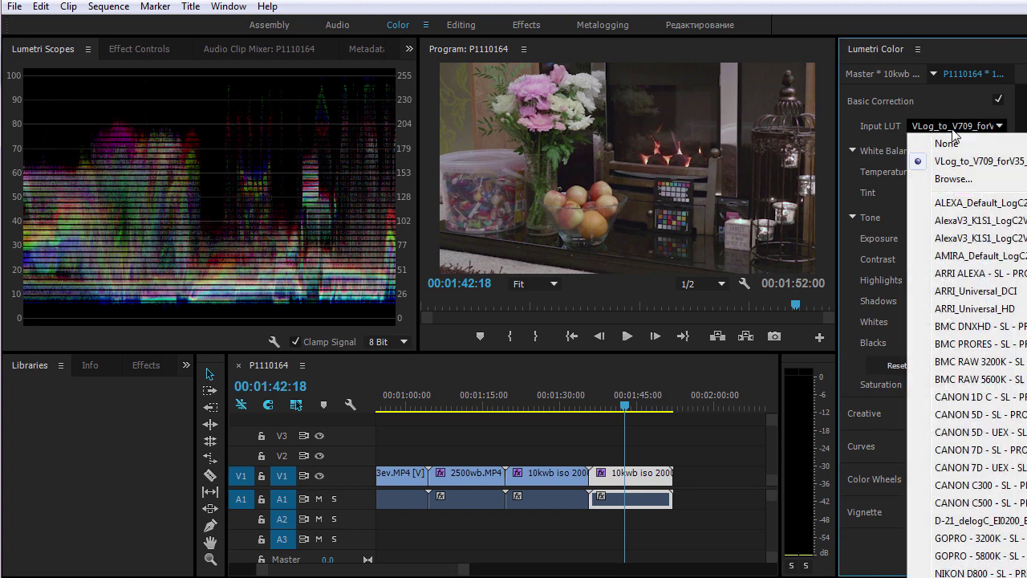
left_click(947, 143)
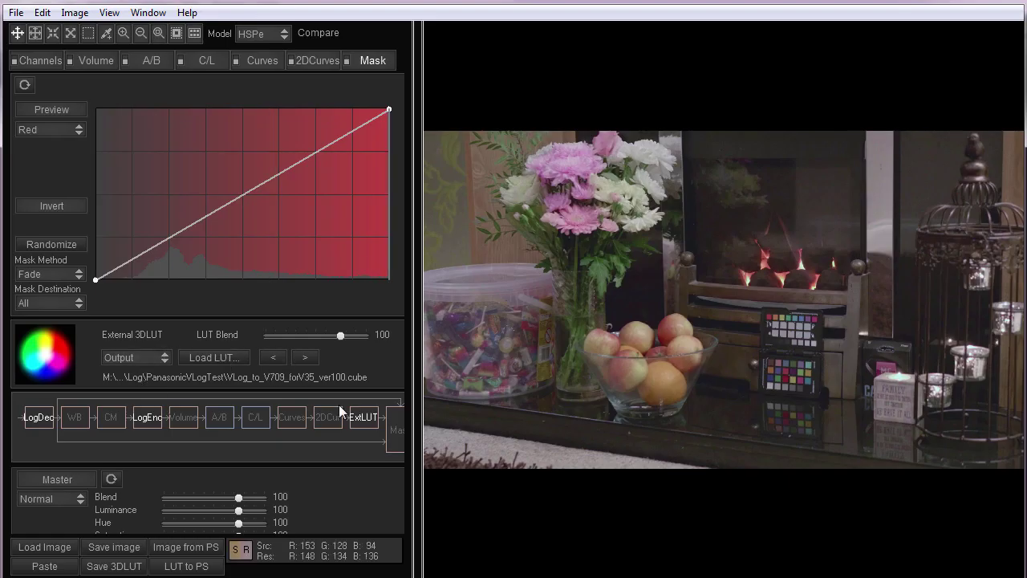
left_click(153, 357)
left_click(194, 374)
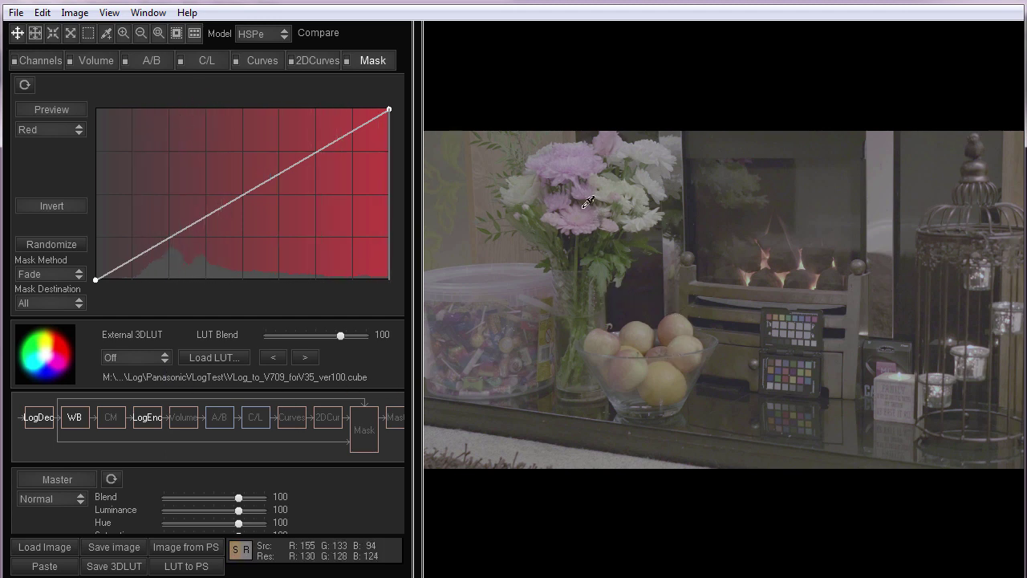
key("c")
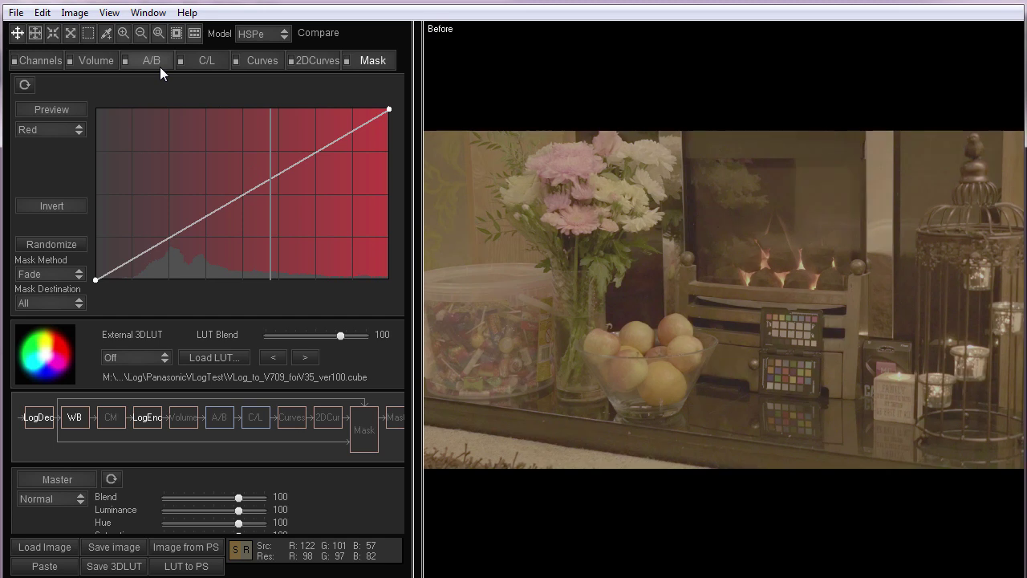
key("c")
Save the white-balance grade as a .cube LUT named VLog_Temp-
left_click(113, 569)
left_click(222, 457)
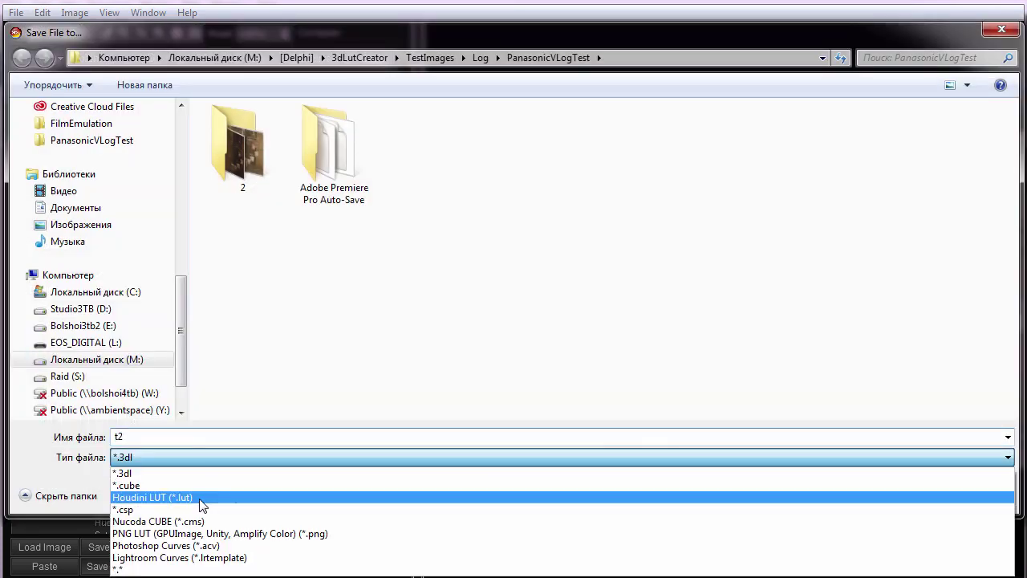
left_click(199, 486)
double_click(268, 437)
type("V")
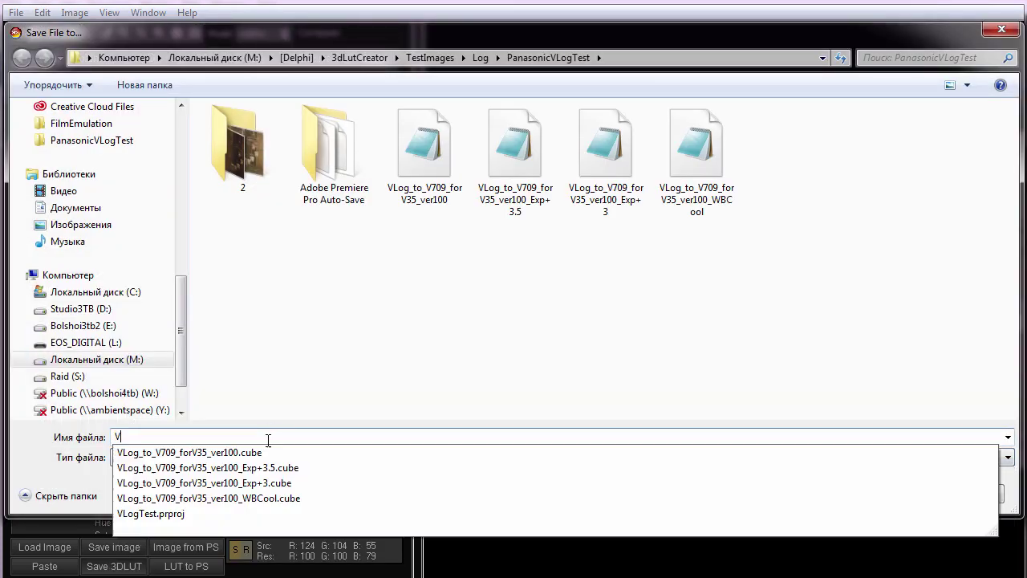
type("Log_T")
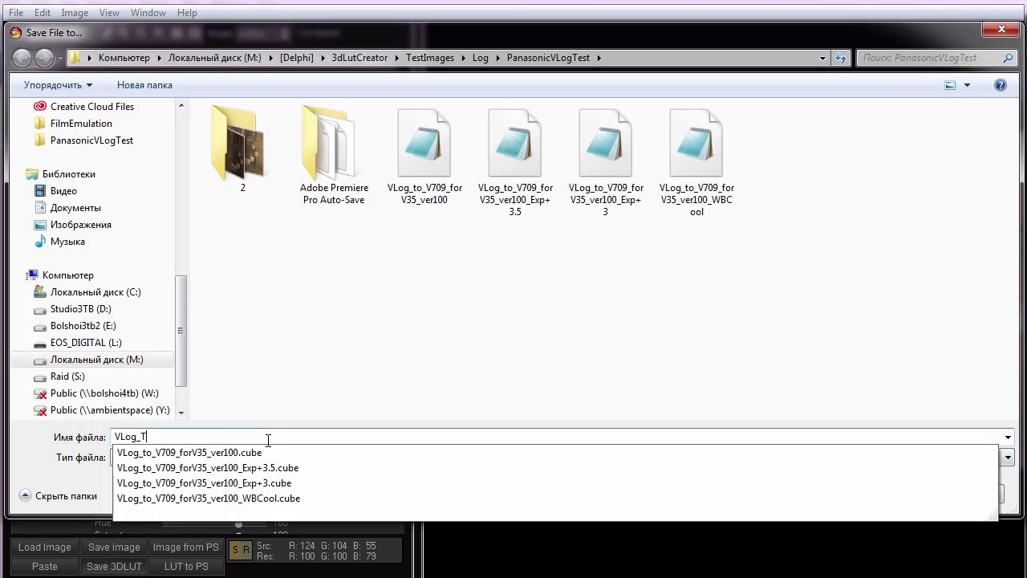
type("emp-")
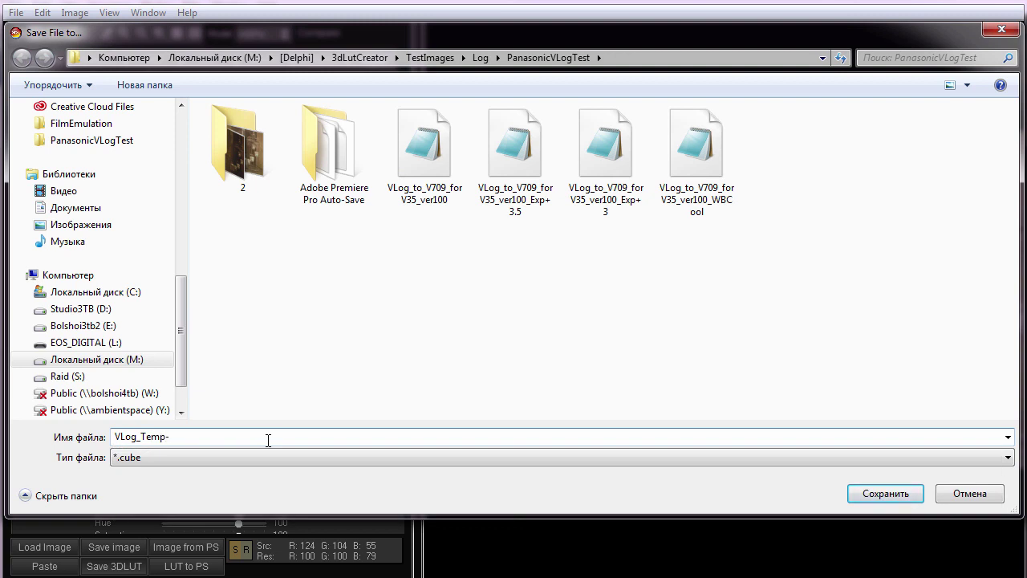
key("Return")
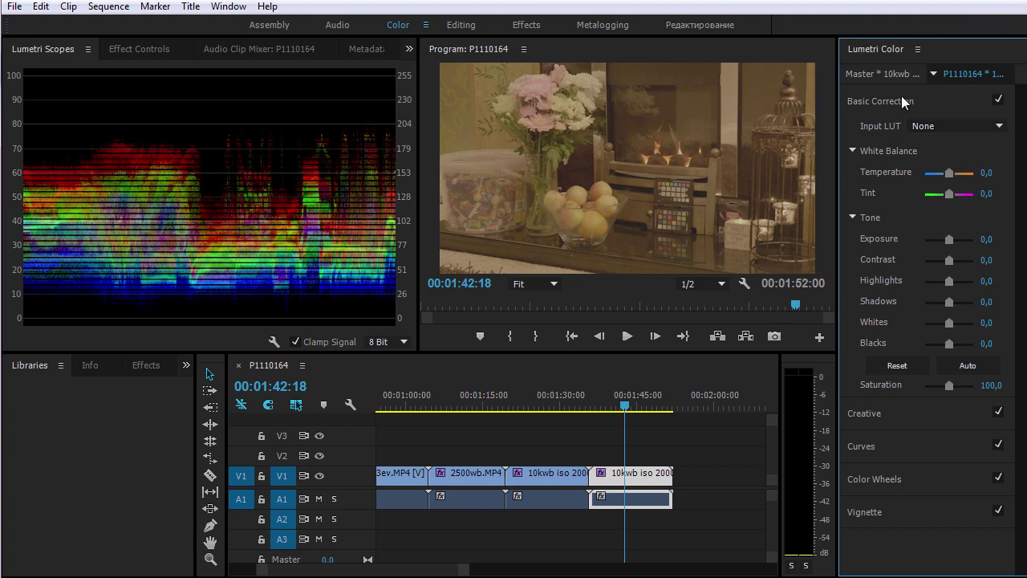
Load VLog_Temp- as the final clip's Lumetri Input LUT
left_click(932, 125)
left_click(980, 179)
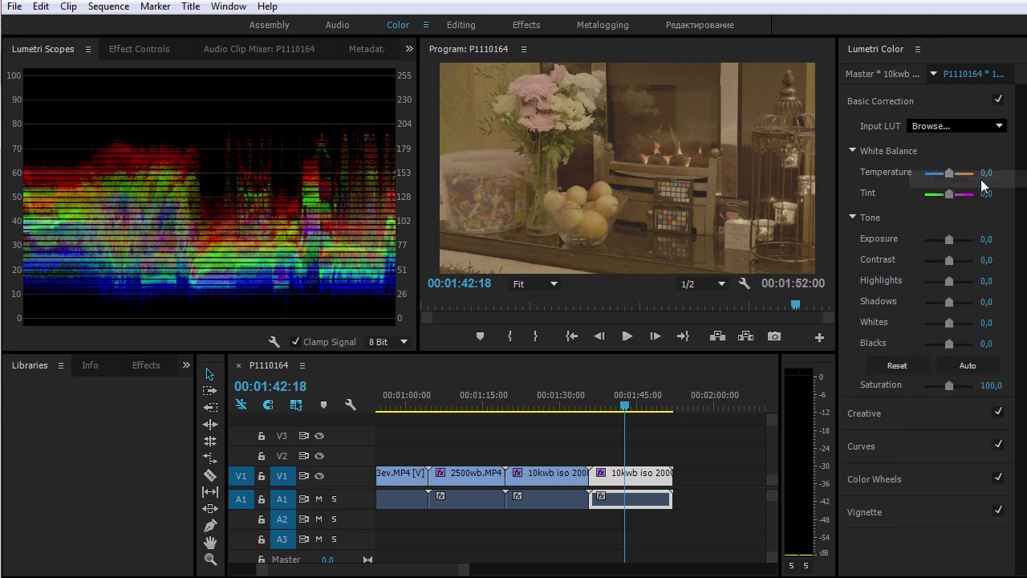
left_click(434, 149)
double_click(433, 144)
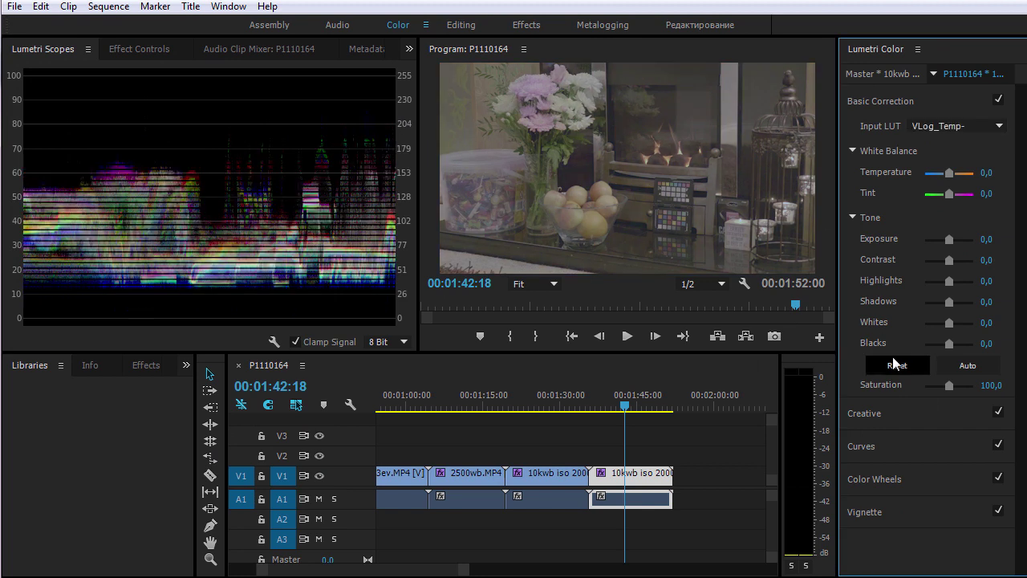
Apply VLog_to_V709_forV35_ver100 as the Creative Look, then review the Basic Correction and Creative sections
left_click(875, 412)
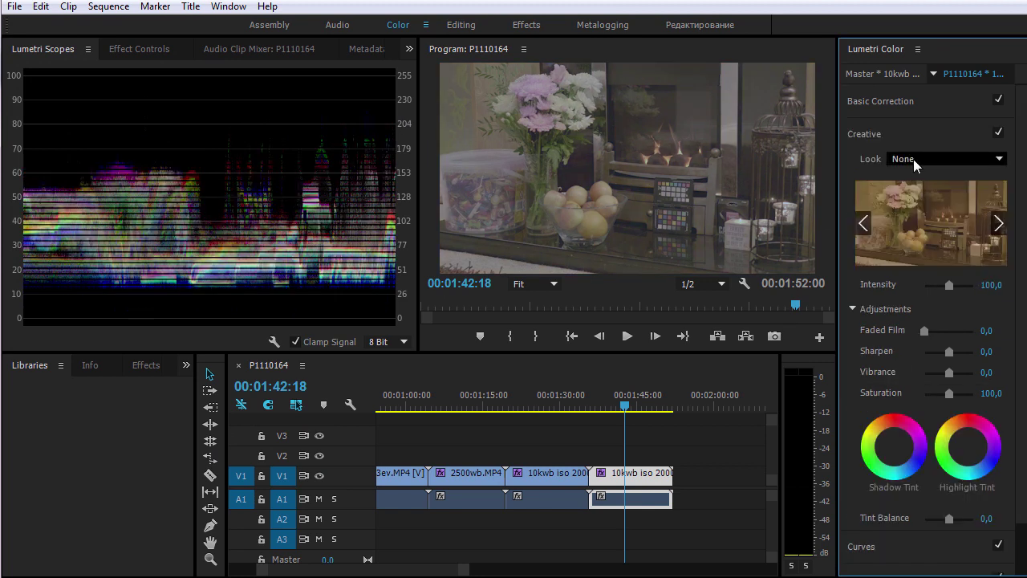
left_click(926, 158)
left_click(907, 173)
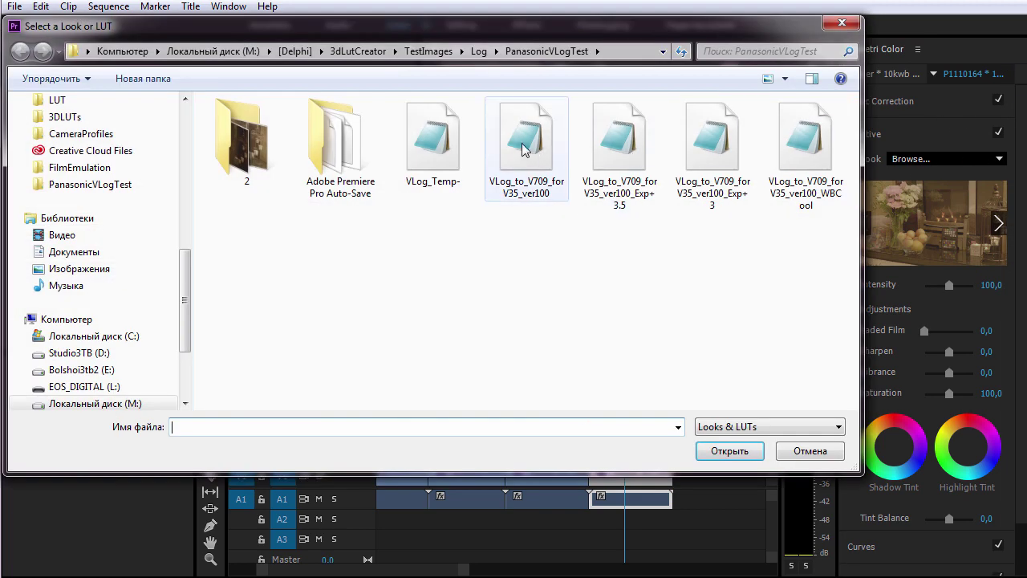
double_click(523, 150)
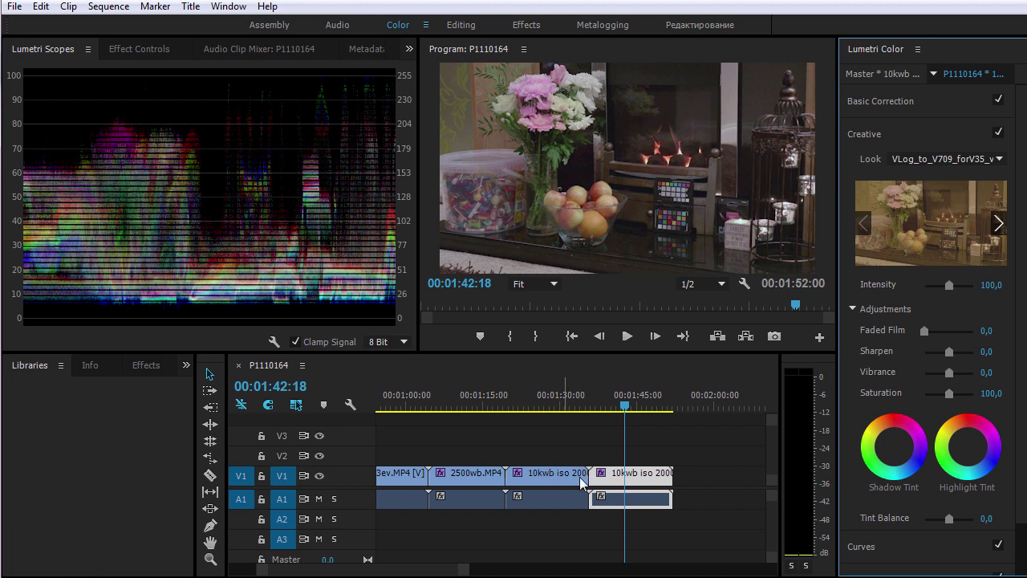
left_click(899, 102)
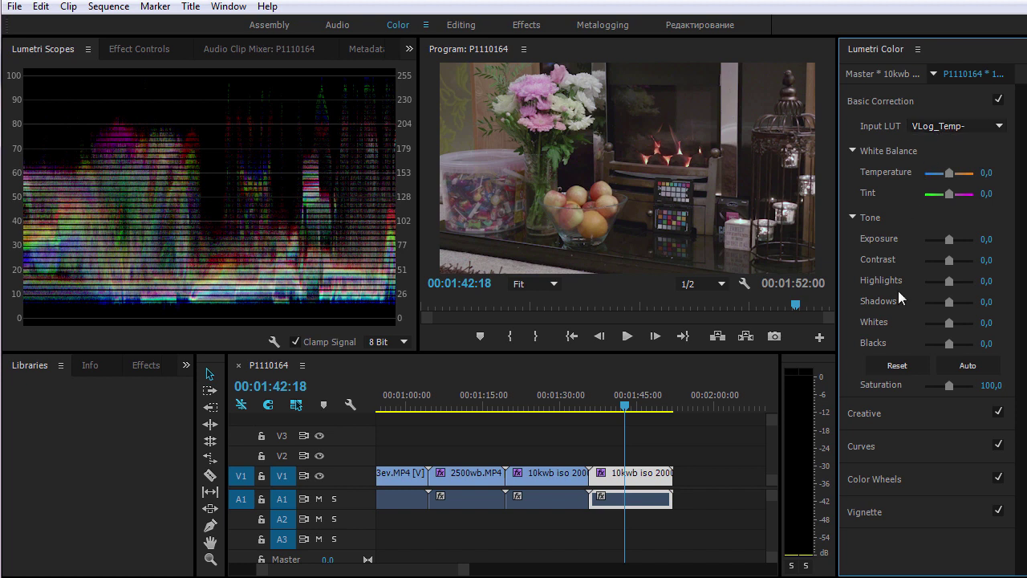
left_click(880, 413)
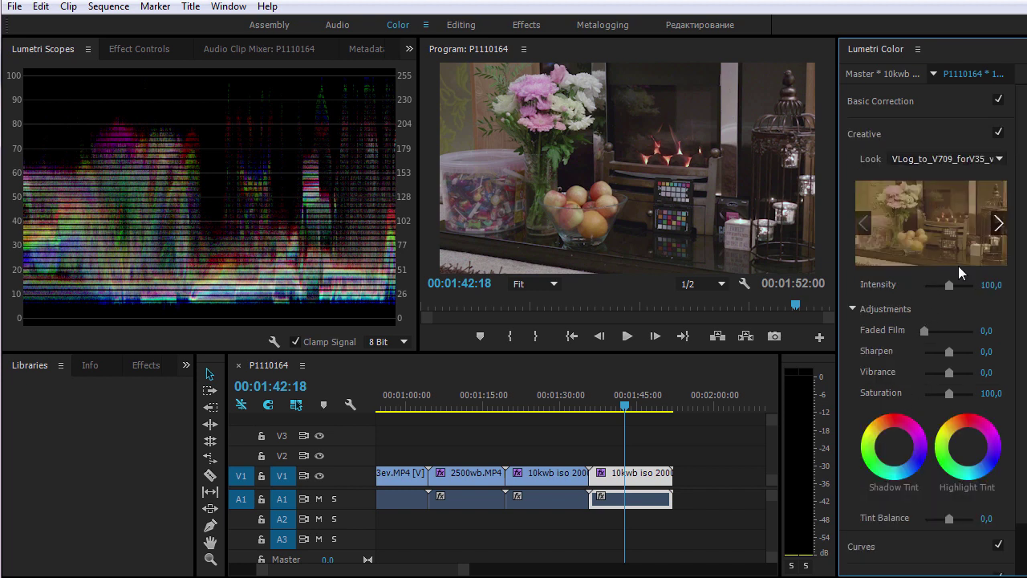
left_click(927, 103)
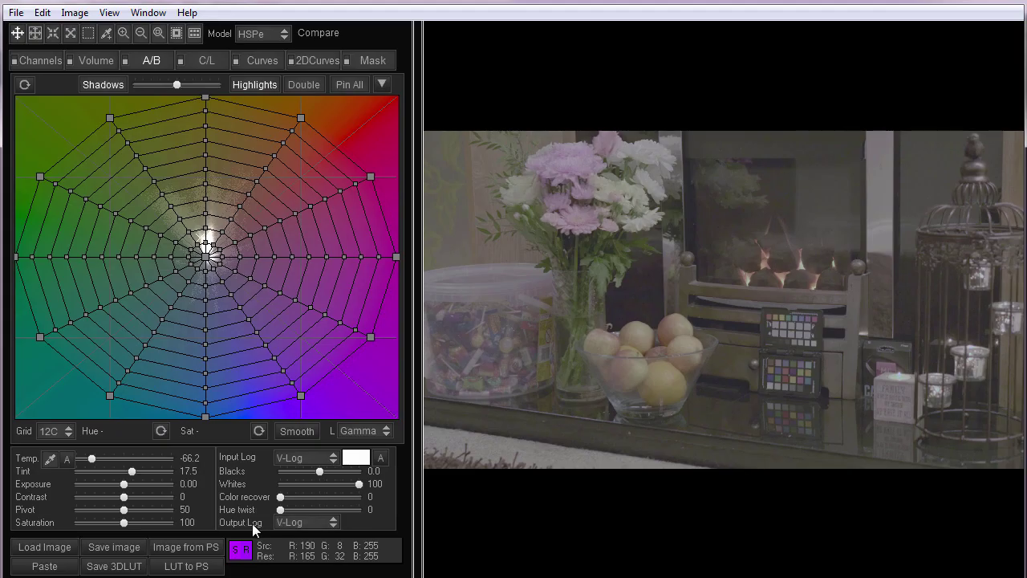
left_click(280, 523)
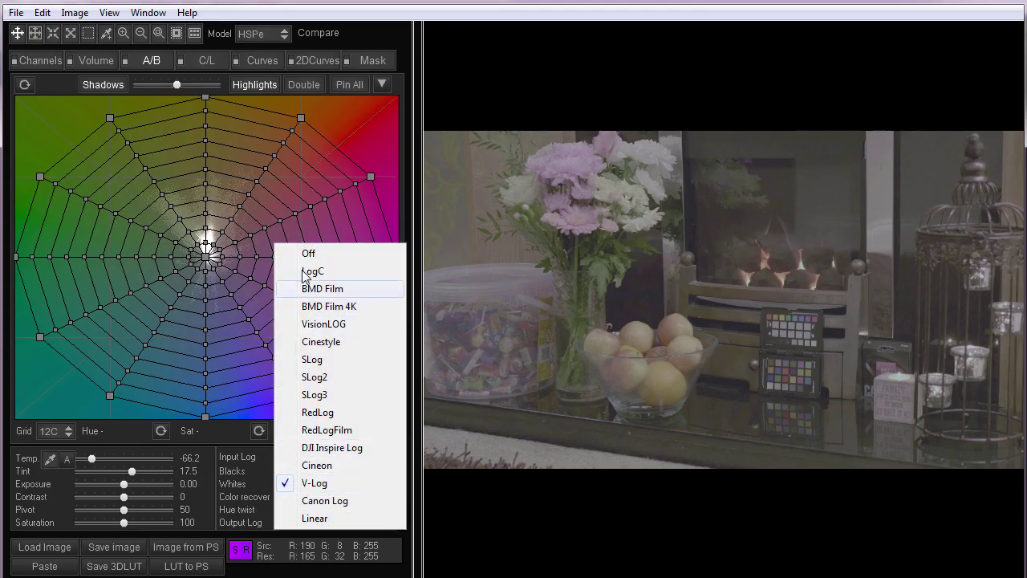
left_click(250, 462)
left_click(313, 457)
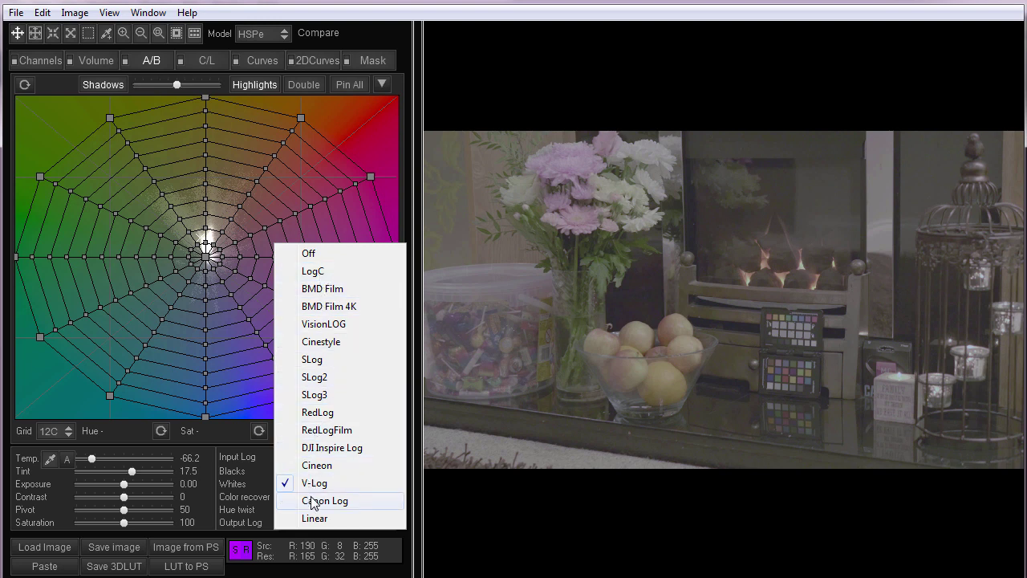
left_click(417, 506)
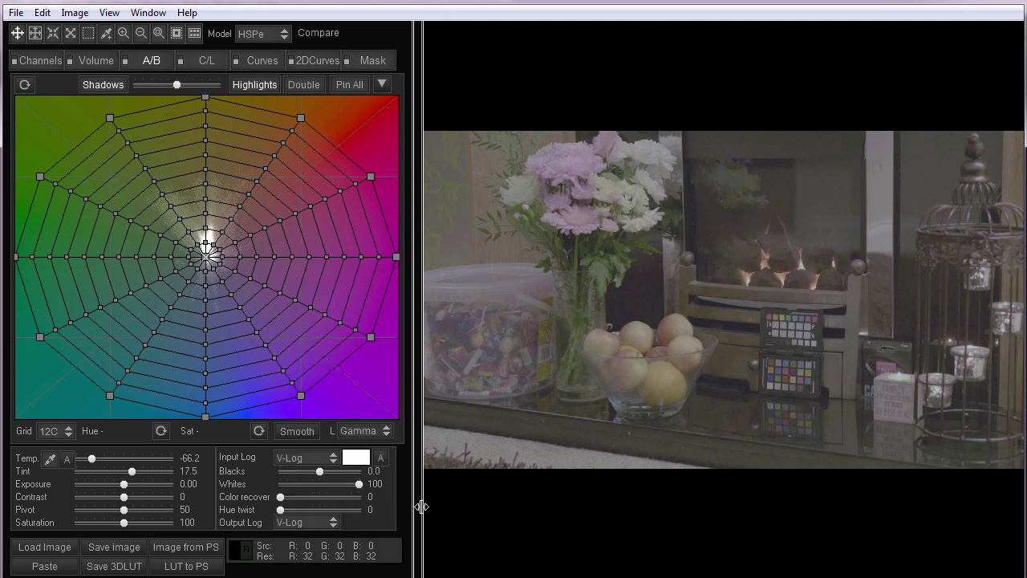